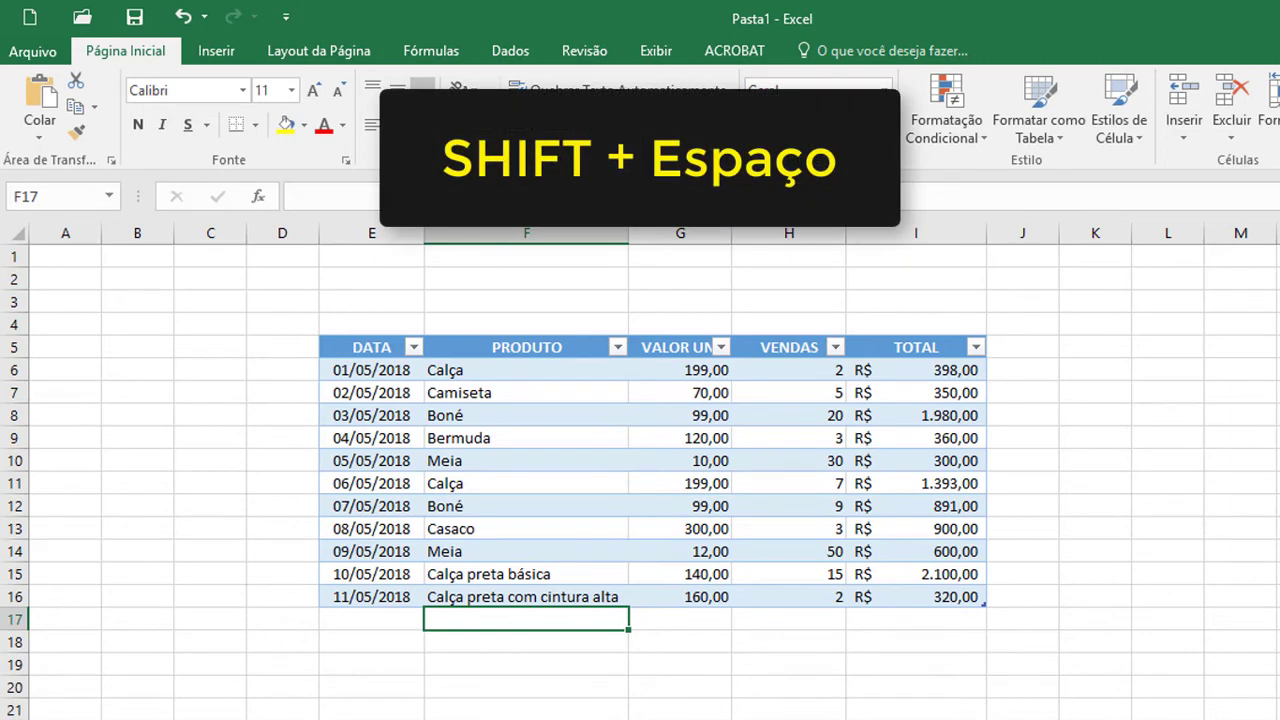
Select the entire worksheet row 17 from cell F17, check how far it extends sideways, and return to F17.
key(shift+space)
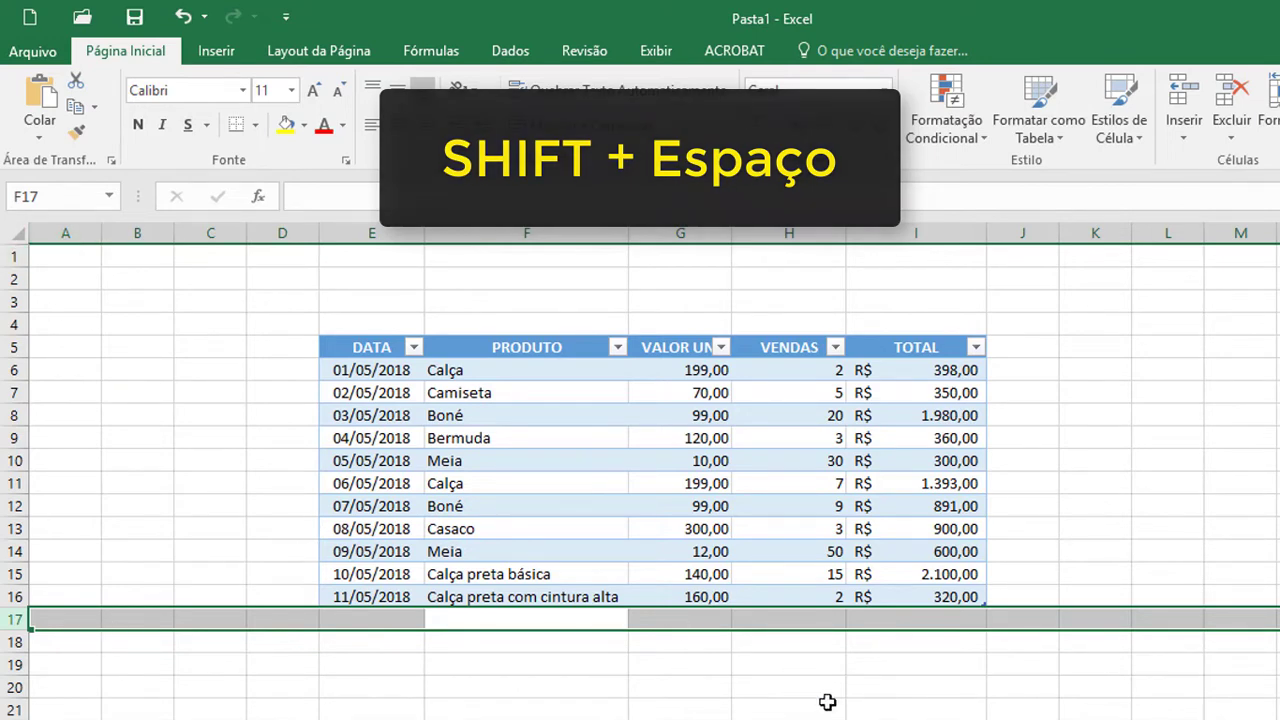
scroll(654, 482, right, 1)
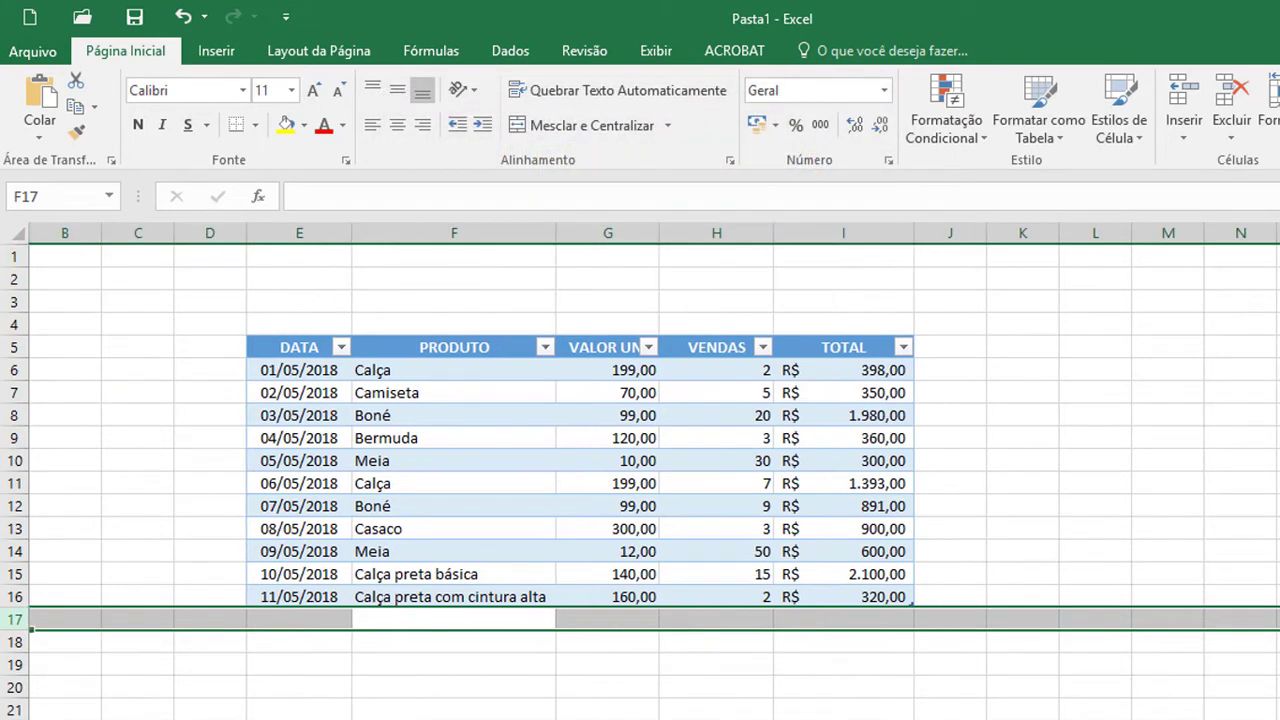
scroll(654, 482, right, 7)
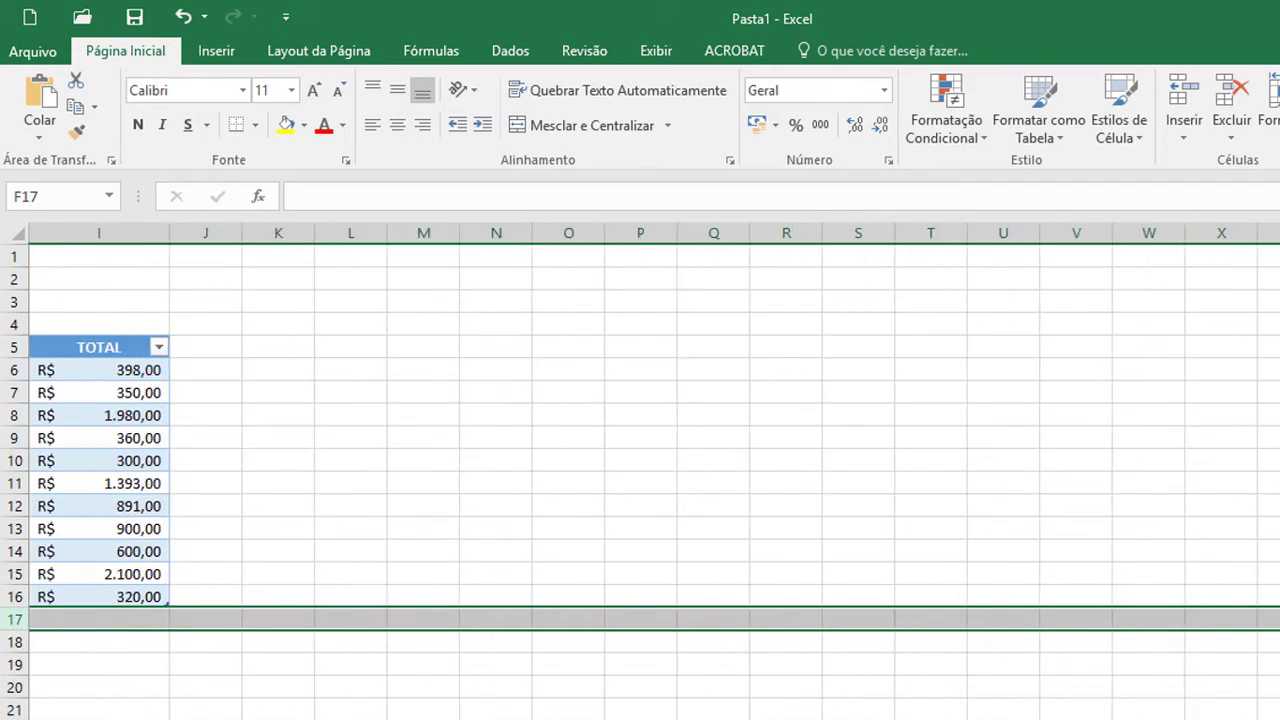
scroll(654, 482, left, 8)
click(532, 620)
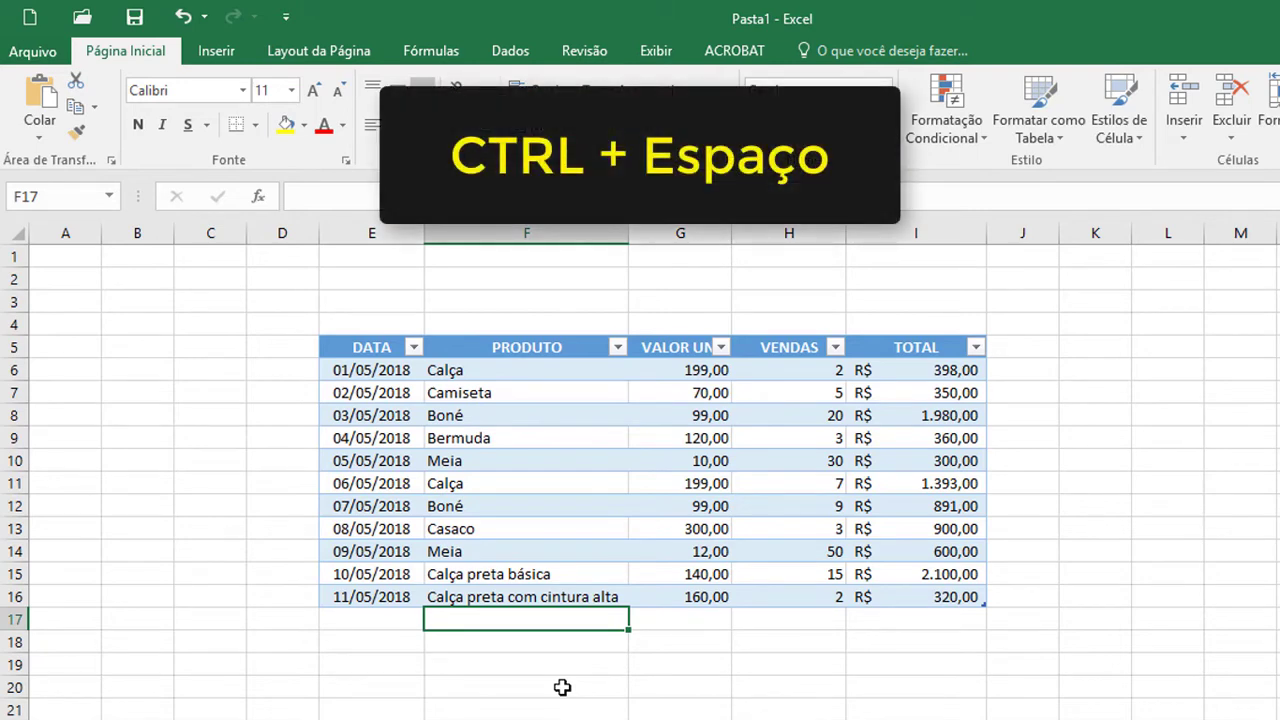
Select all of column F from cell F17, repeat a full row and column selection through their headings, and return to F17.
key(ctrl+space)
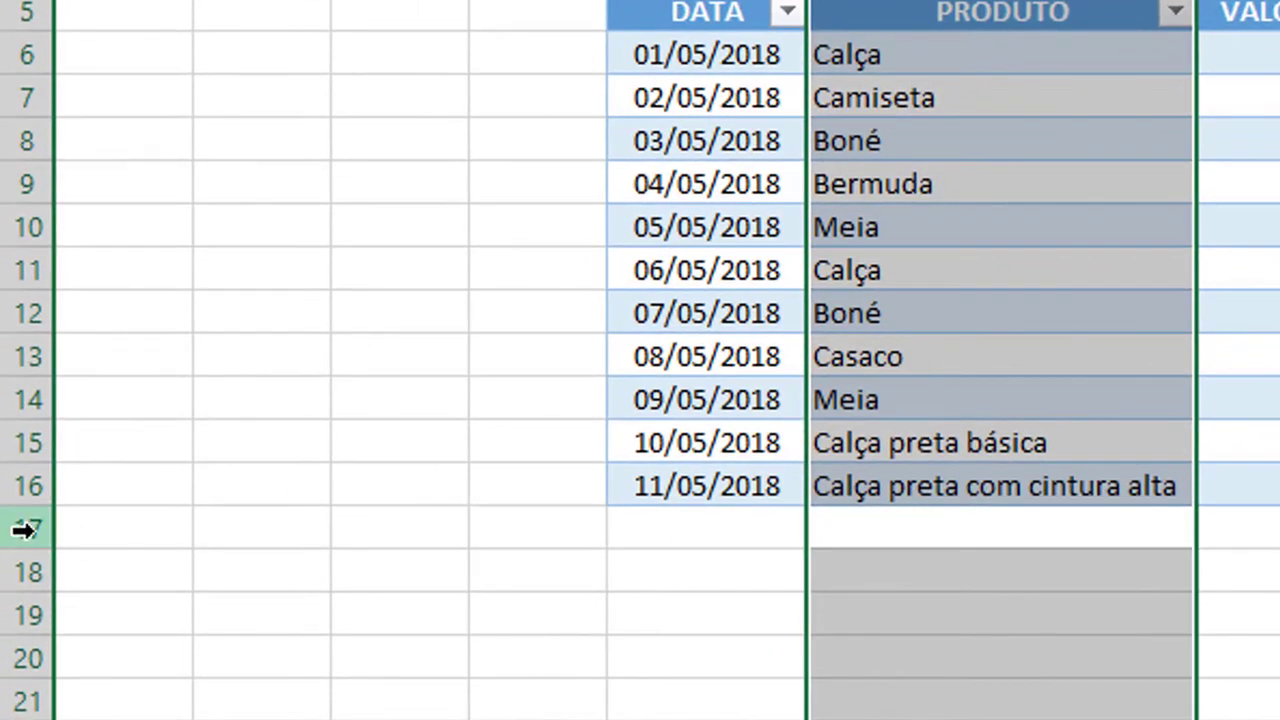
click(26, 572)
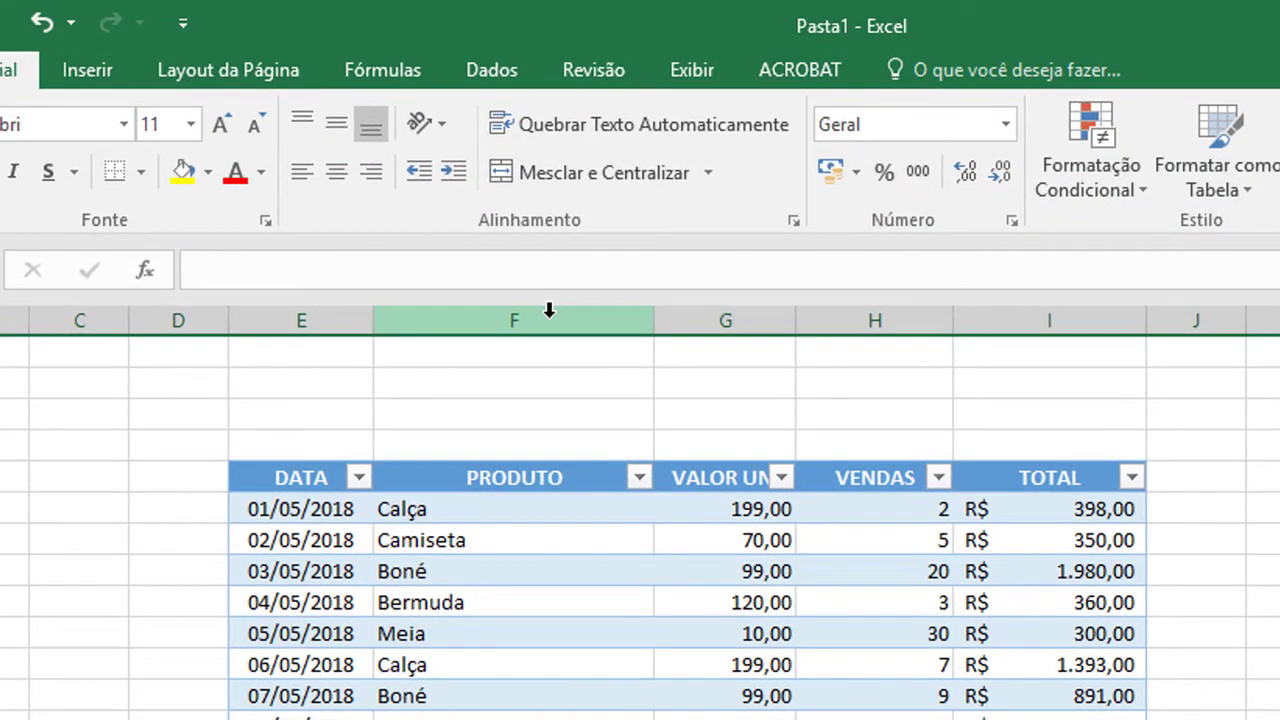
click(549, 312)
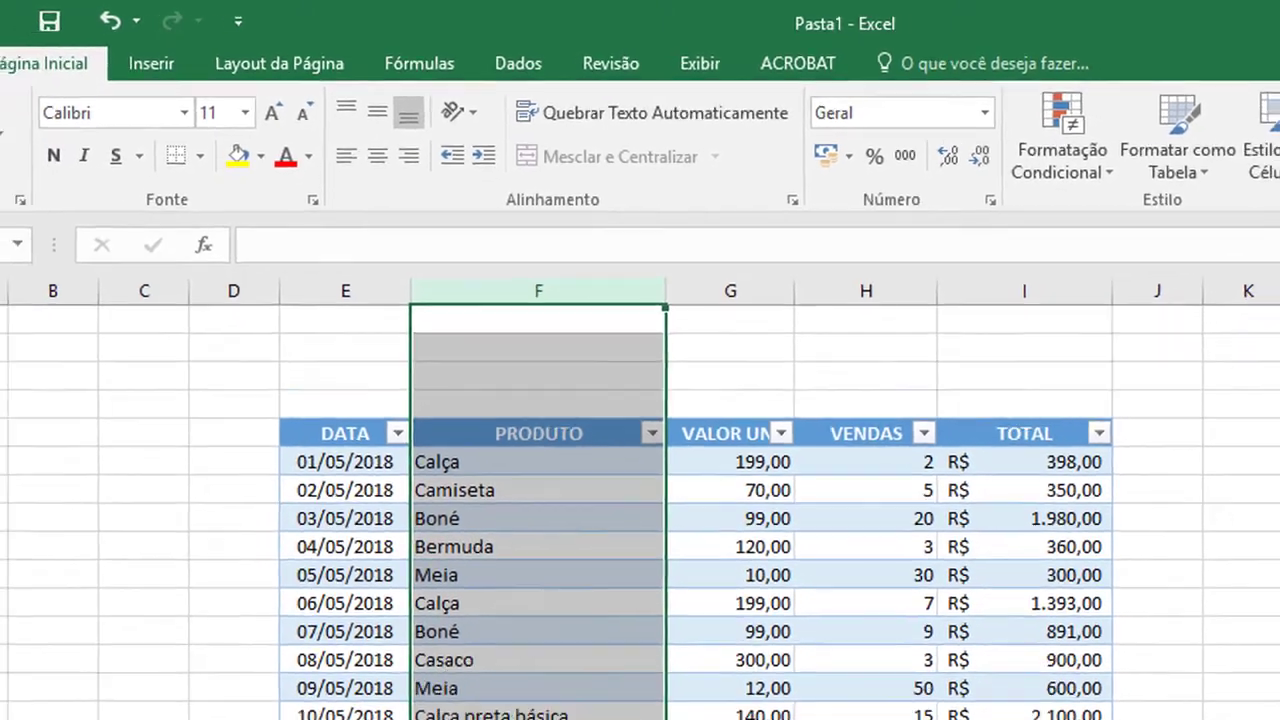
click(614, 677)
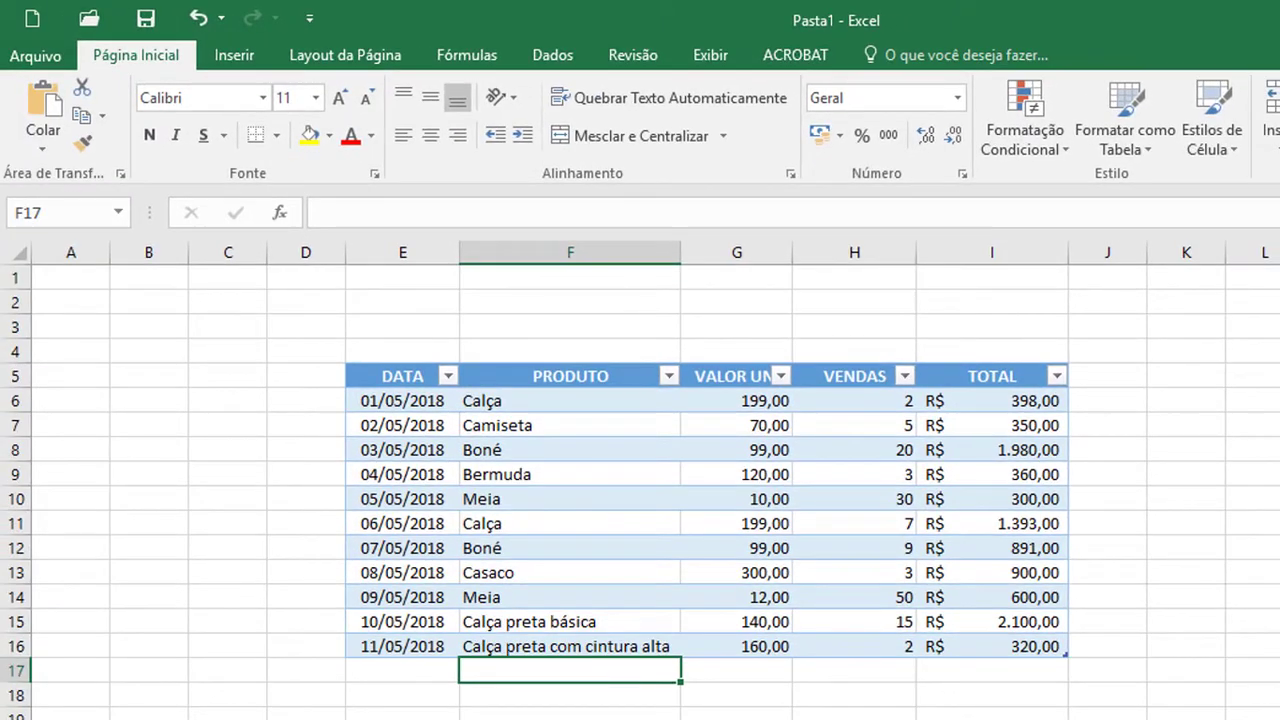
Select the sales table with its header as range E5:I16, then clear the selection at cell E17.
click(608, 572)
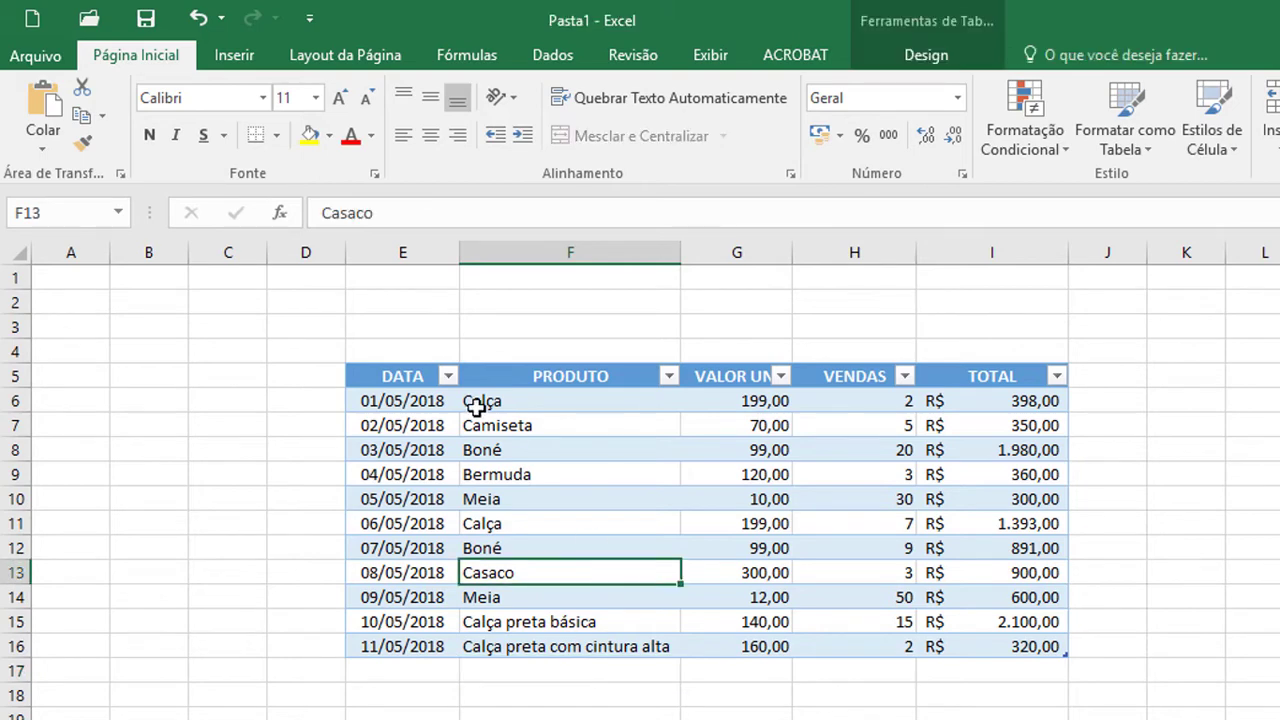
drag(358, 376, 955, 645)
click(415, 672)
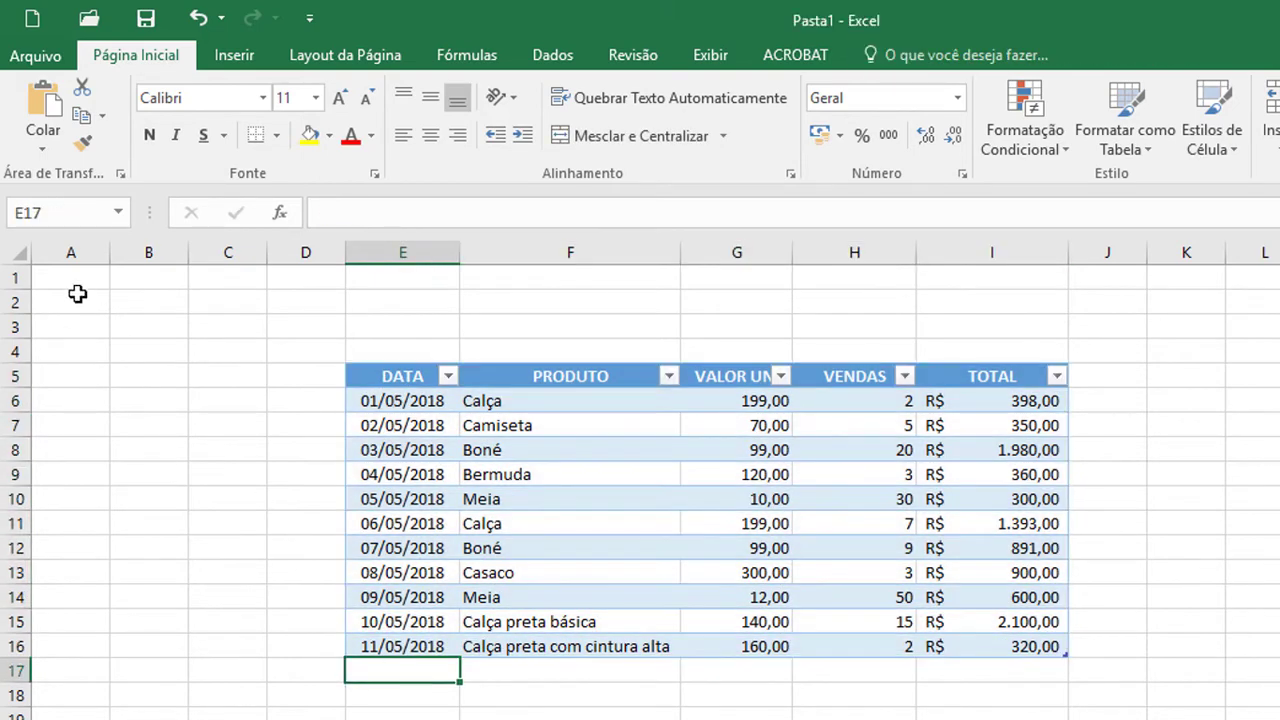
Select the worksheet columns from A across the sheet, then select only the table range E5:I16 and clear it at I17.
drag(60, 252, 1275, 340)
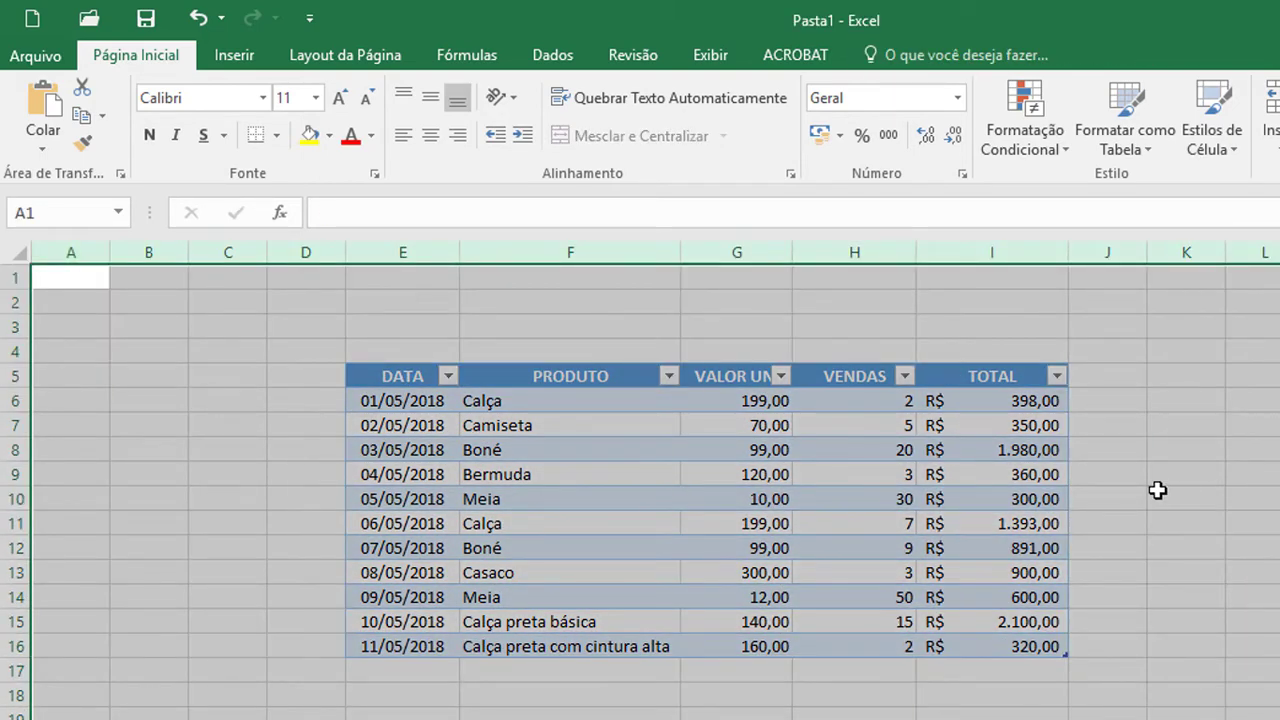
click(589, 708)
drag(400, 385, 1000, 648)
click(1003, 672)
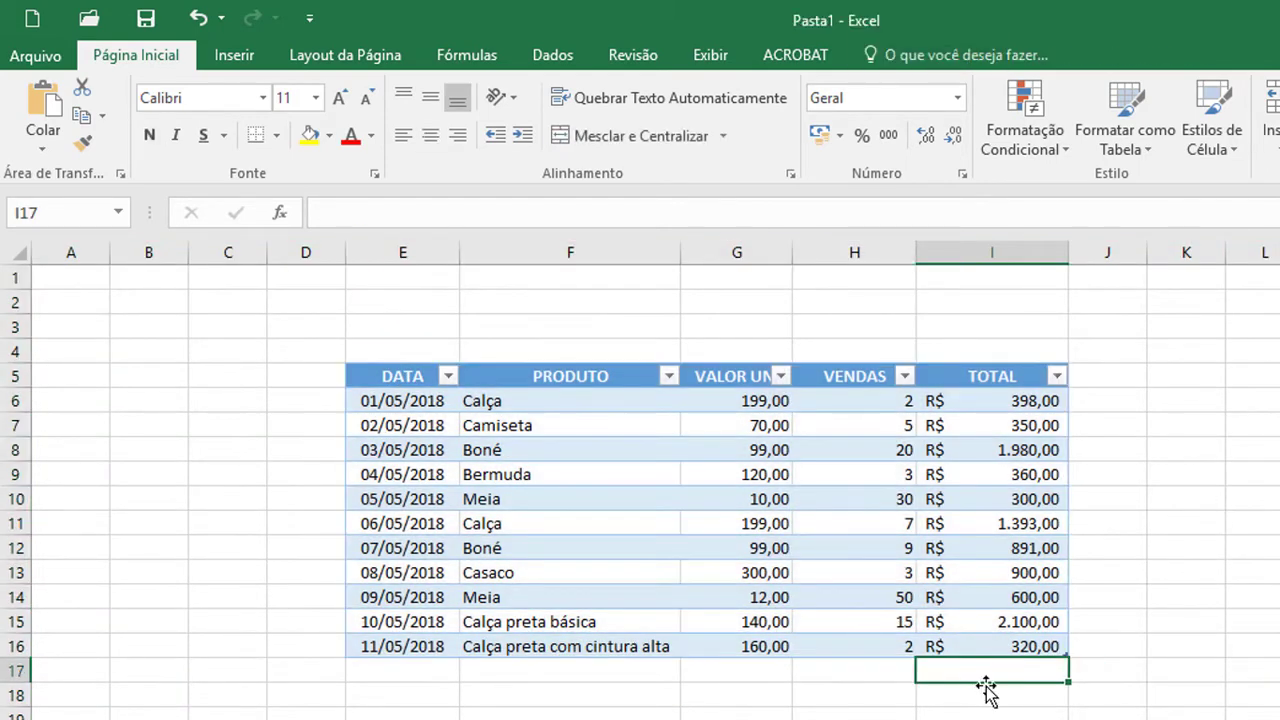
From cell F12, select its row within the table, extend it to the whole worksheet row, and return to F12.
click(568, 544)
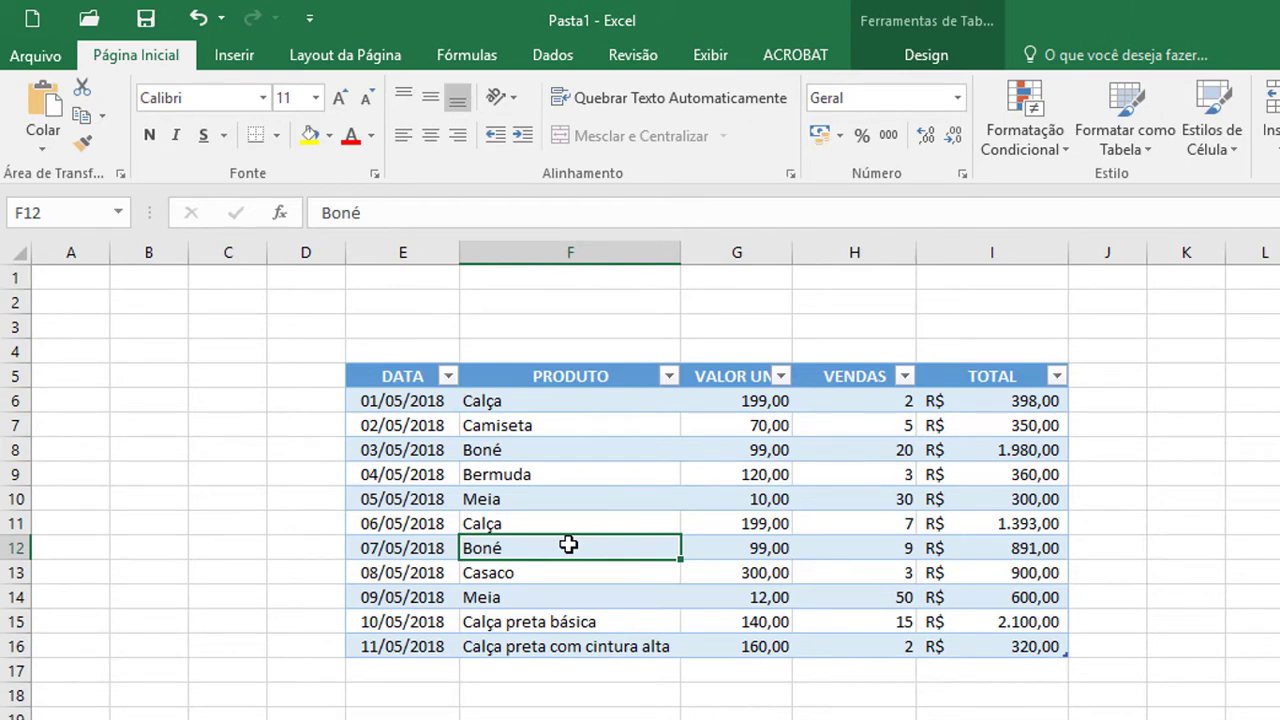
key(shift+space)
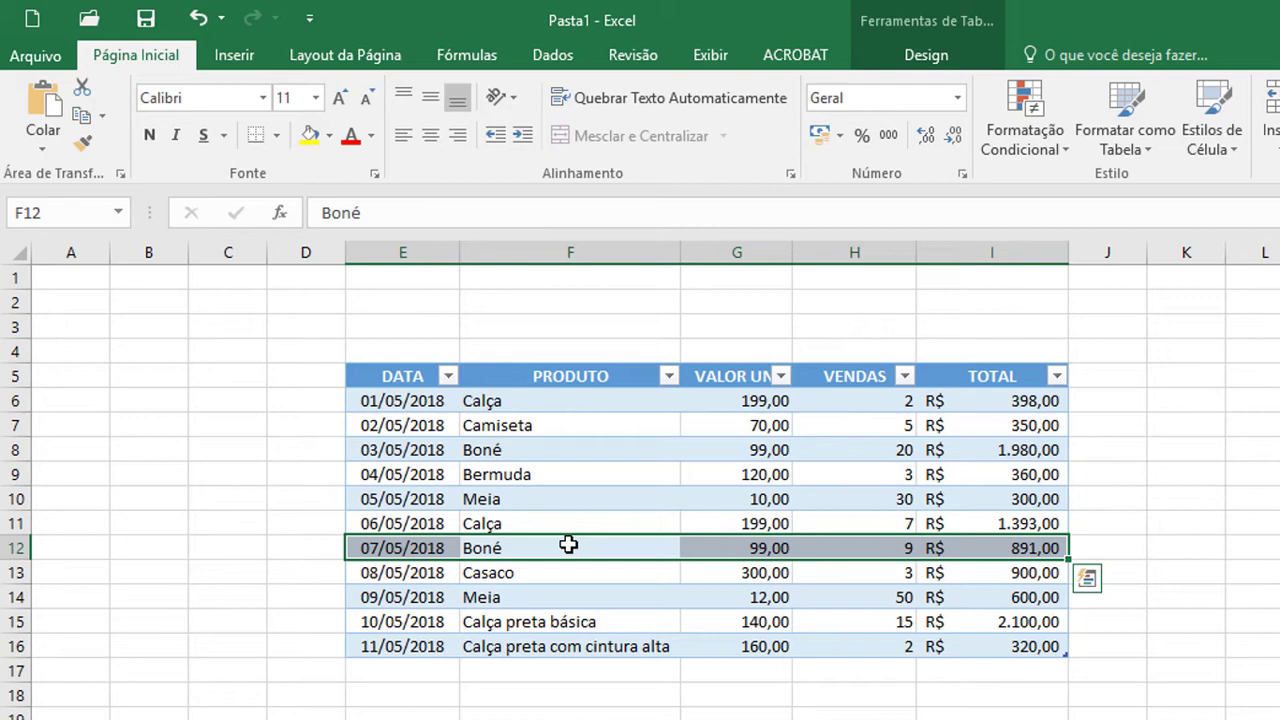
key(shift+space)
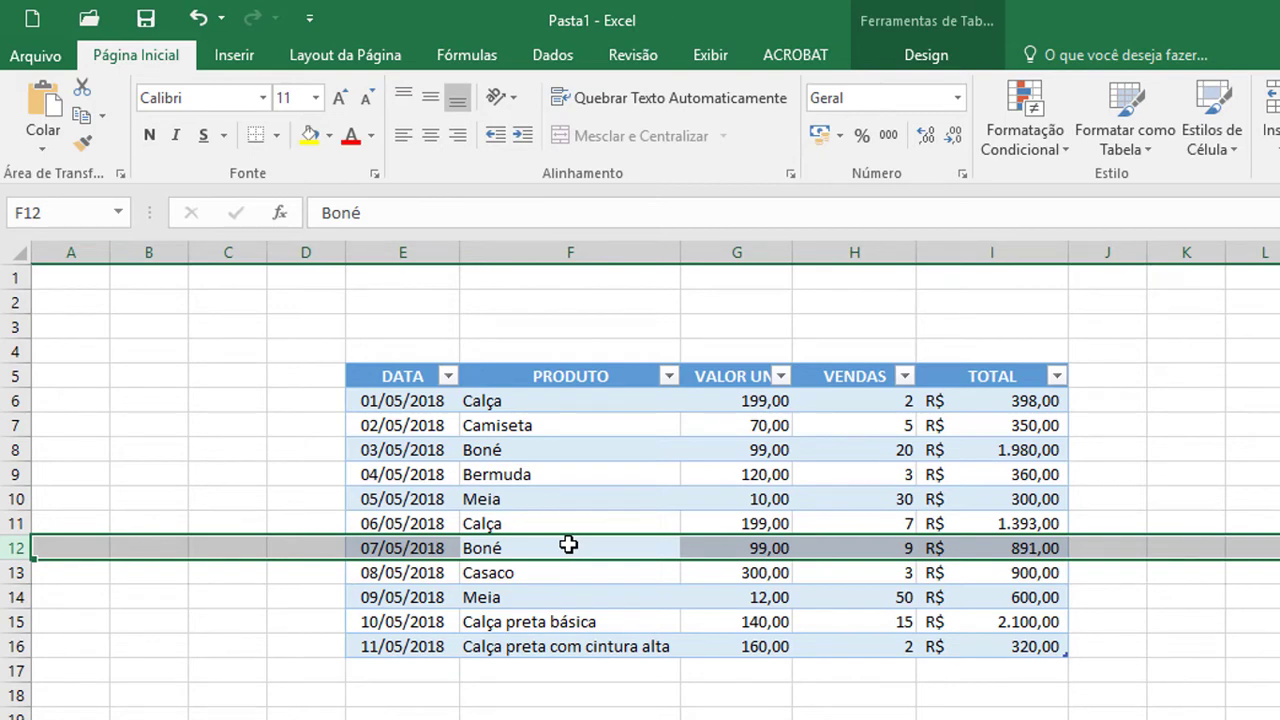
click(568, 544)
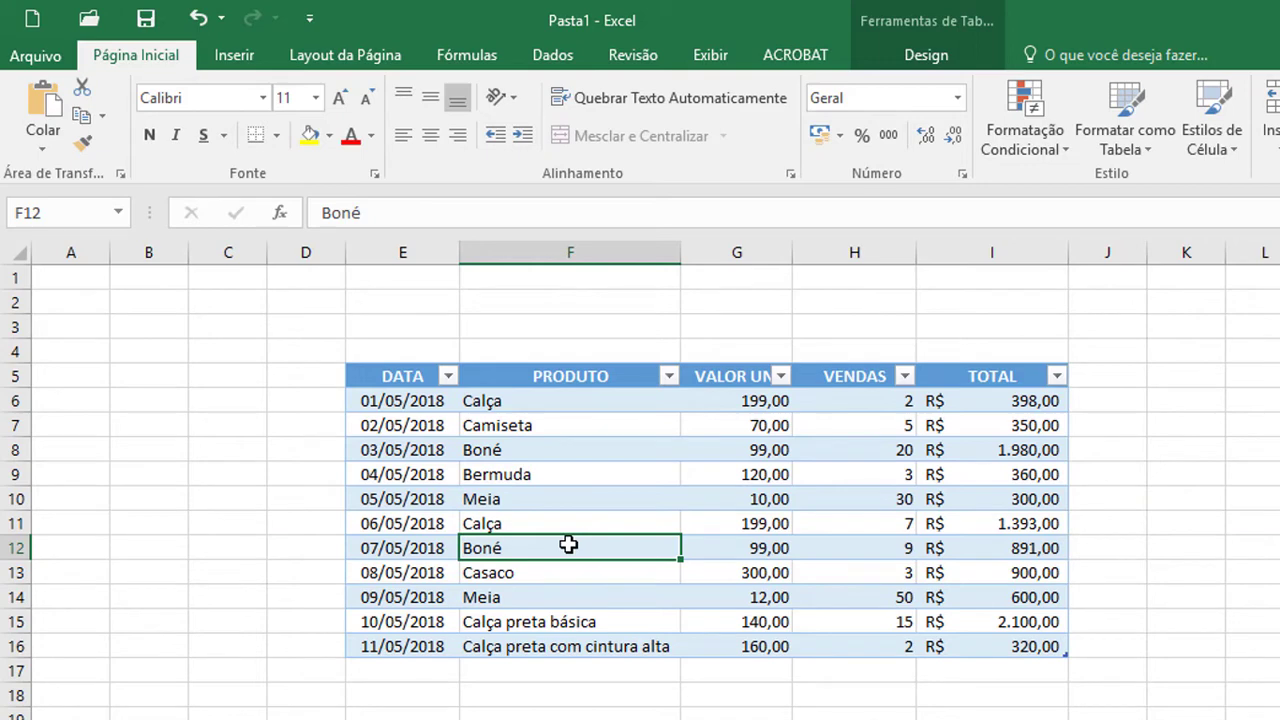
Expand the selection from F12 through the PRODUTO table column and all of column F to the entire worksheet, then return to F12.
key(ctrl+space)
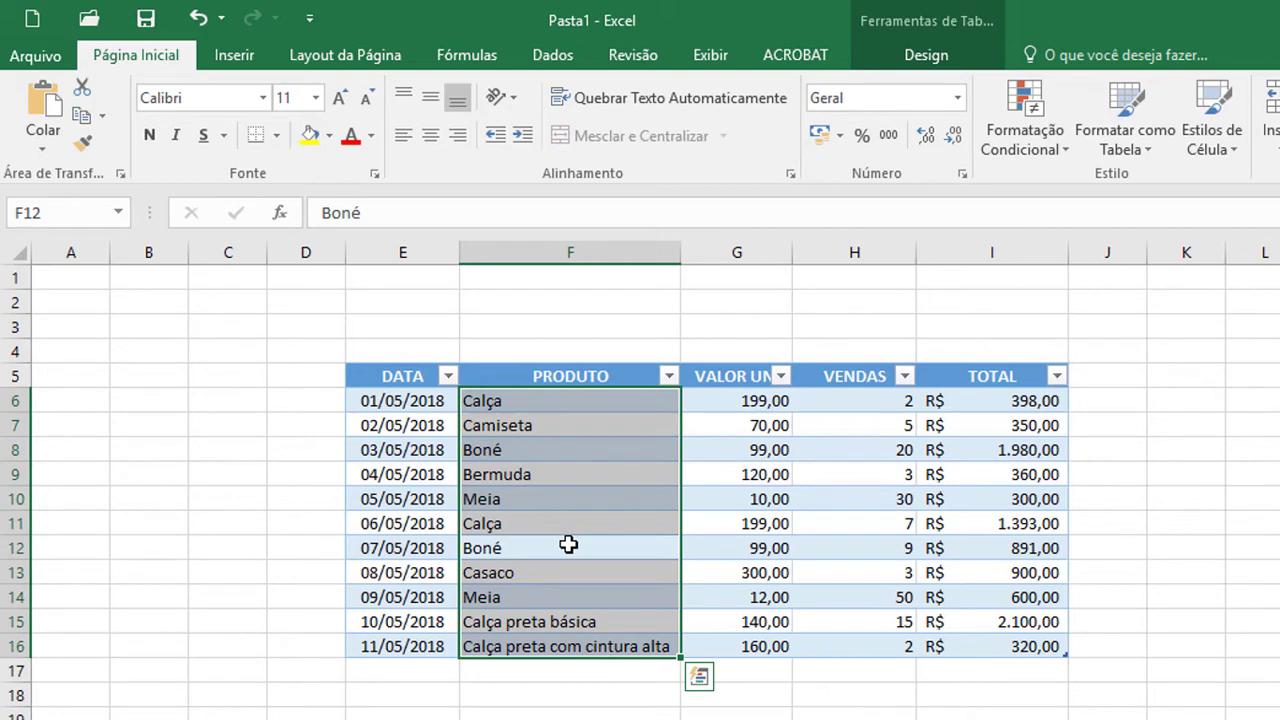
key(ctrl+space)
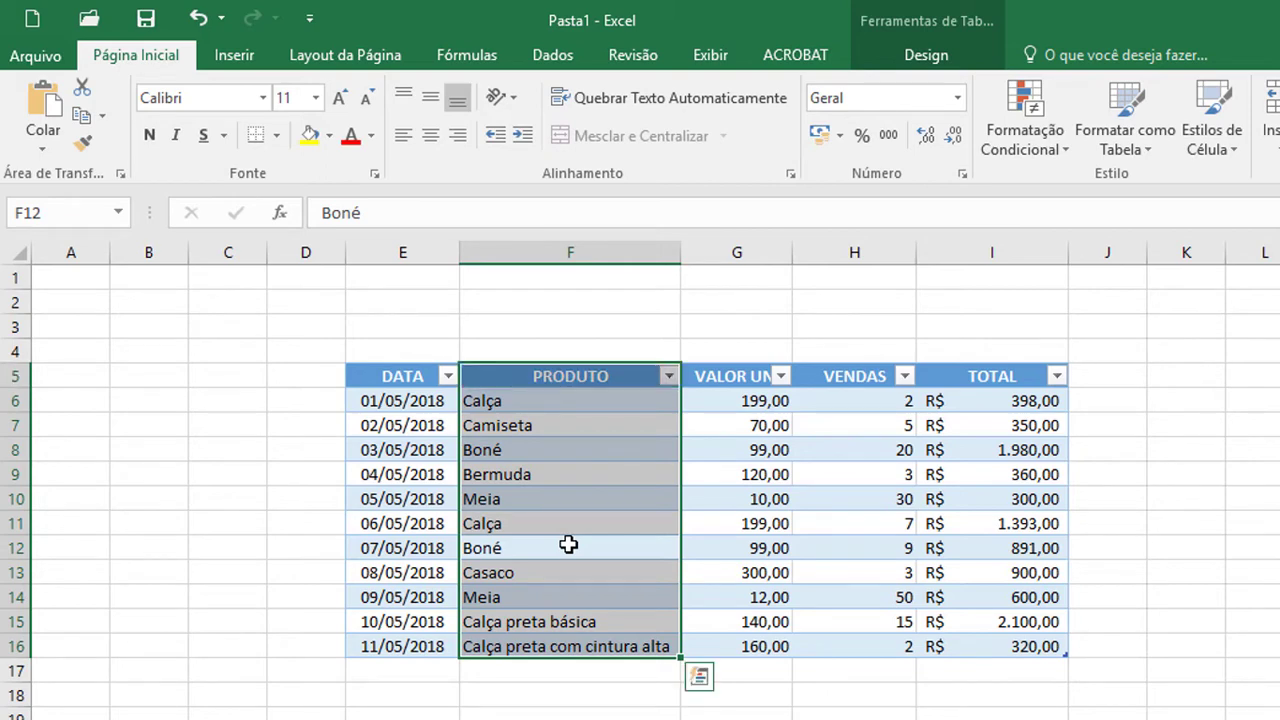
key(ctrl+space)
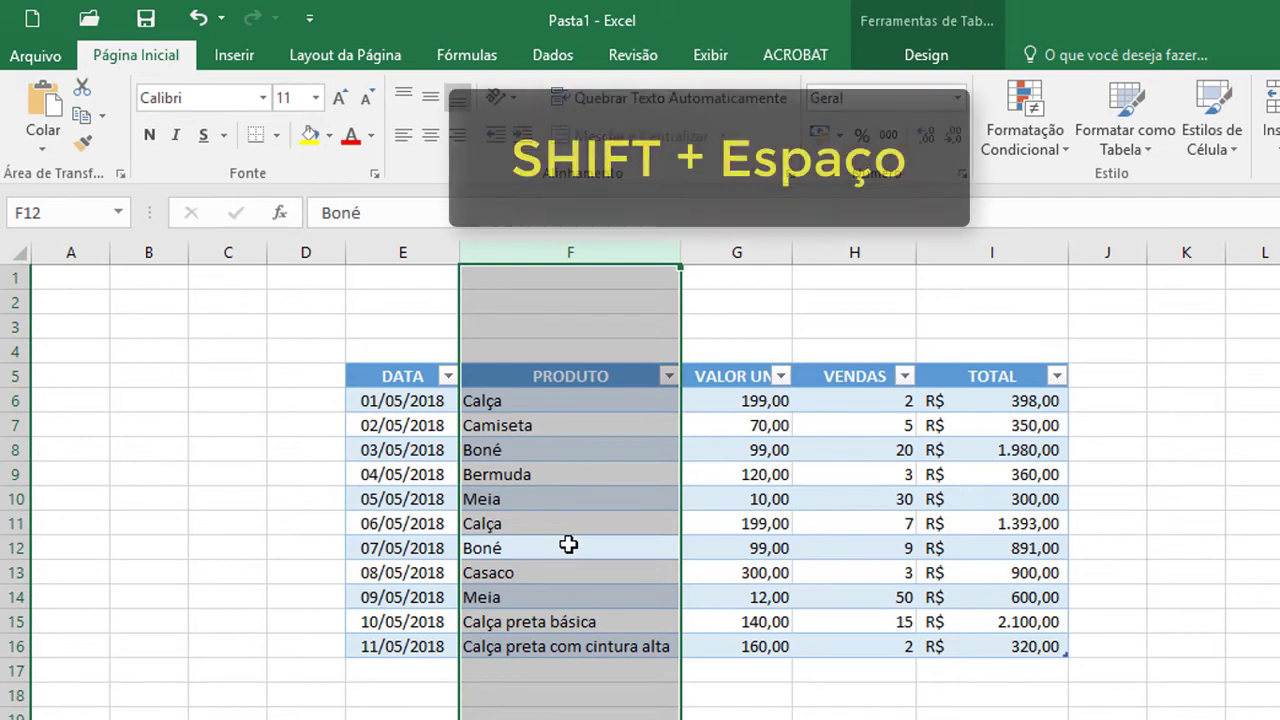
key(shift+space)
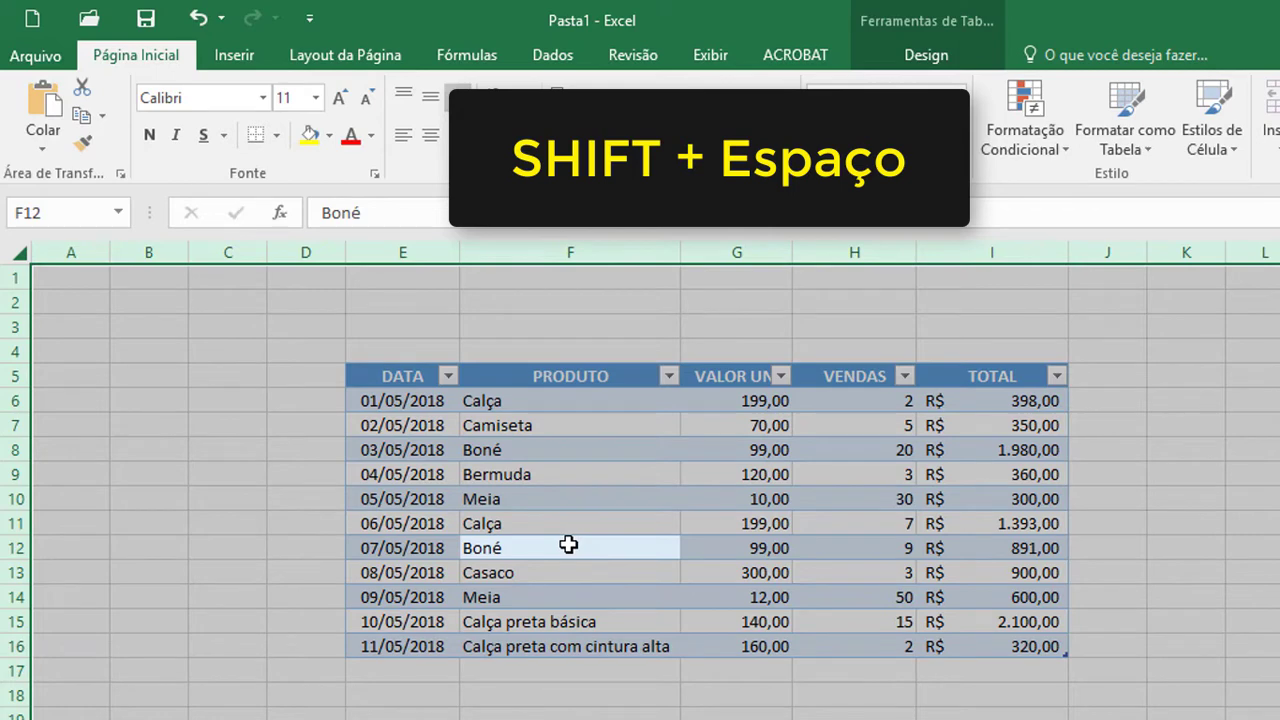
click(568, 544)
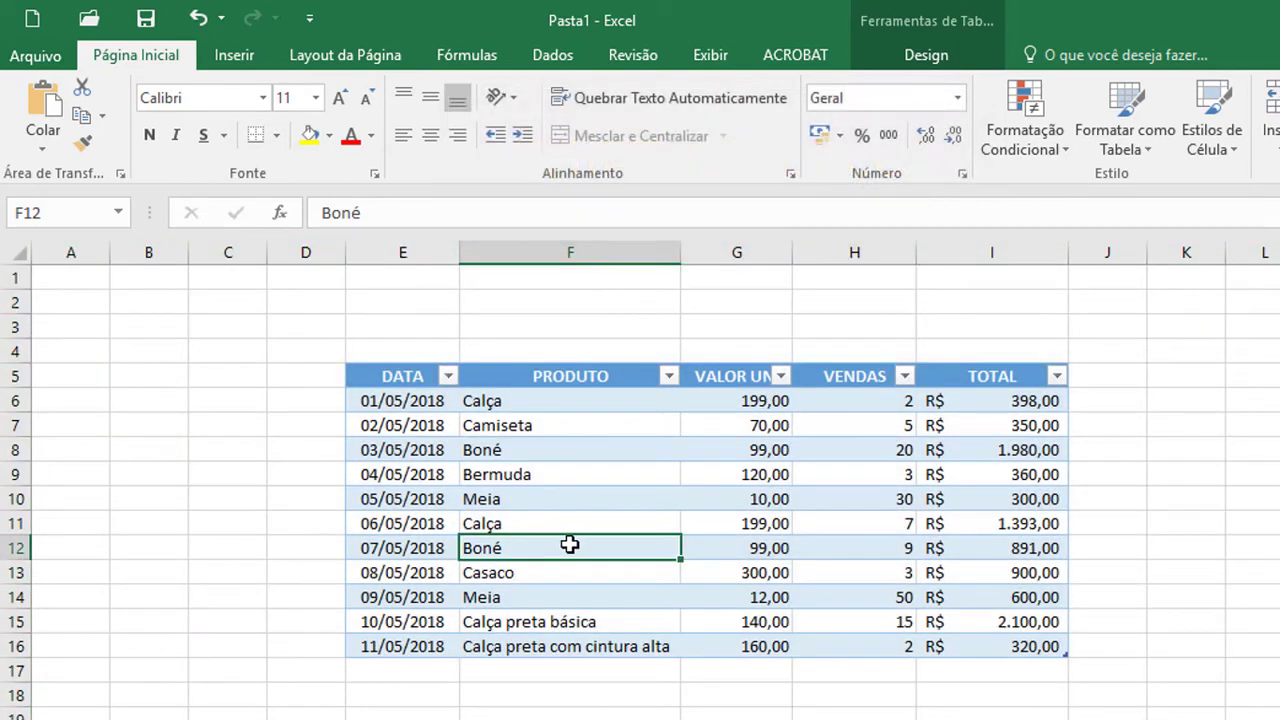
Select row 12 within the table and across the sheet, expand it by columns to the entire worksheet, and return to F12.
key(shift+space)
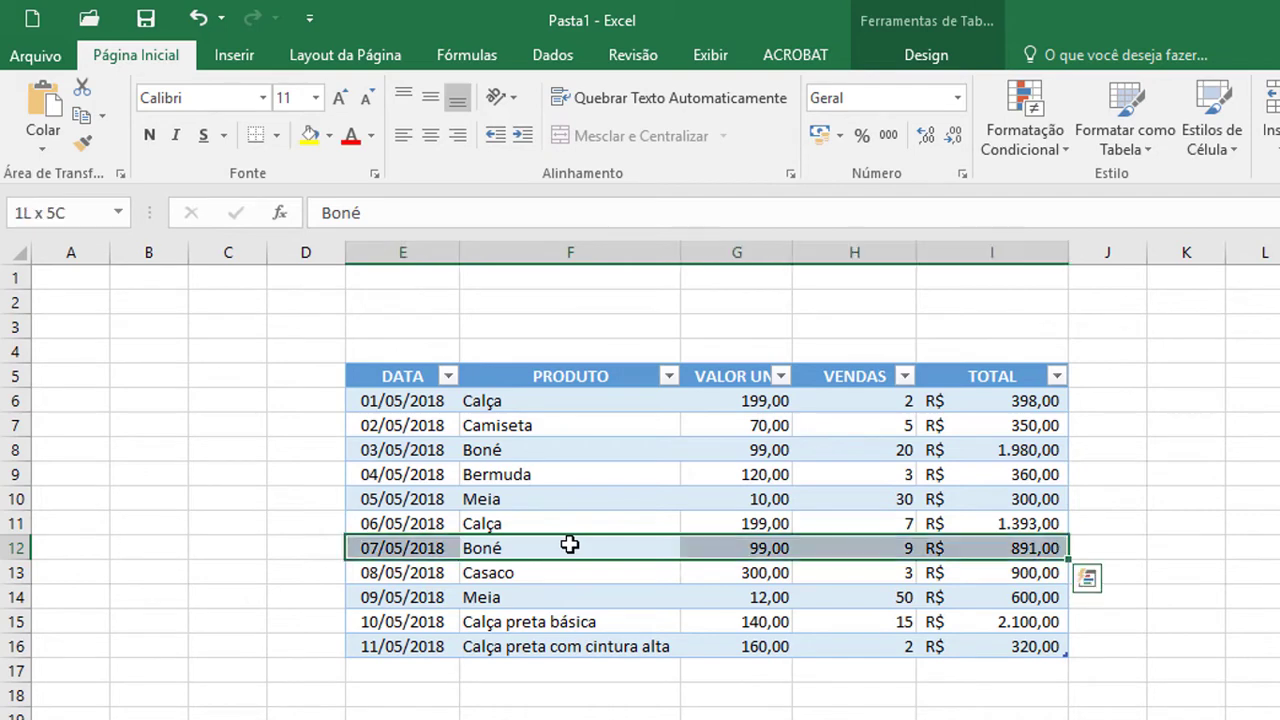
key(shift+space)
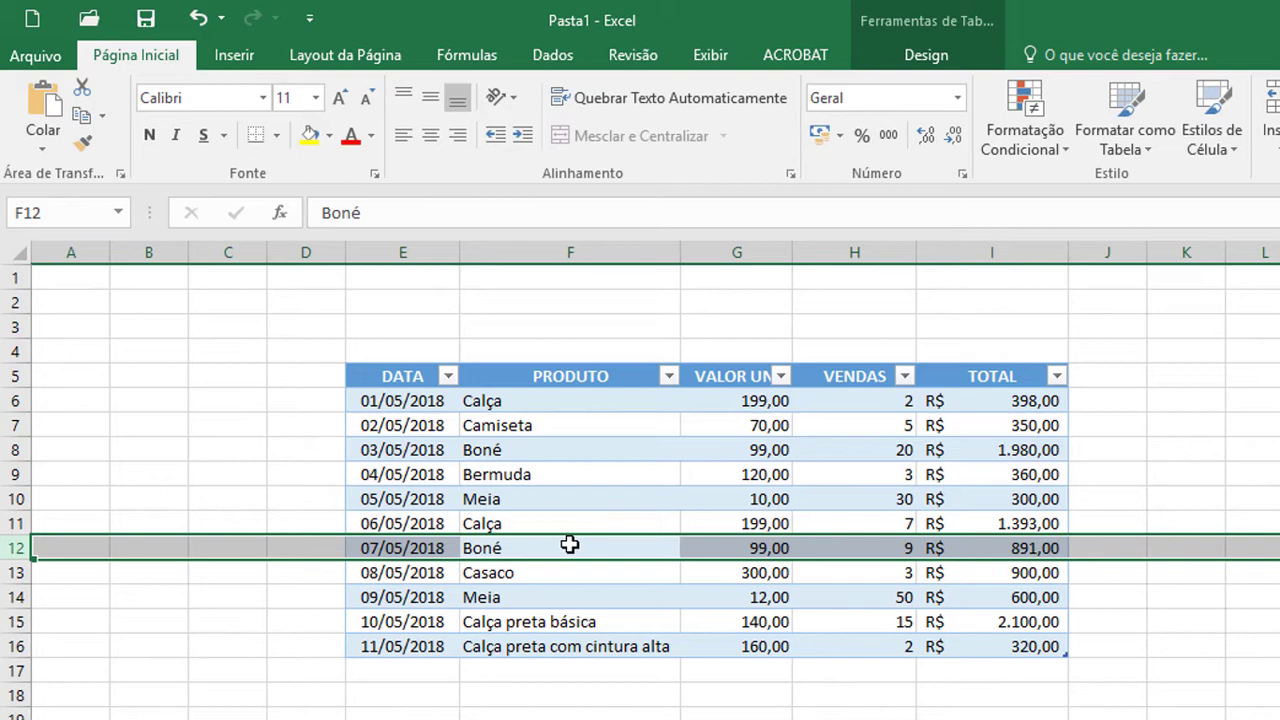
key(ctrl+space)
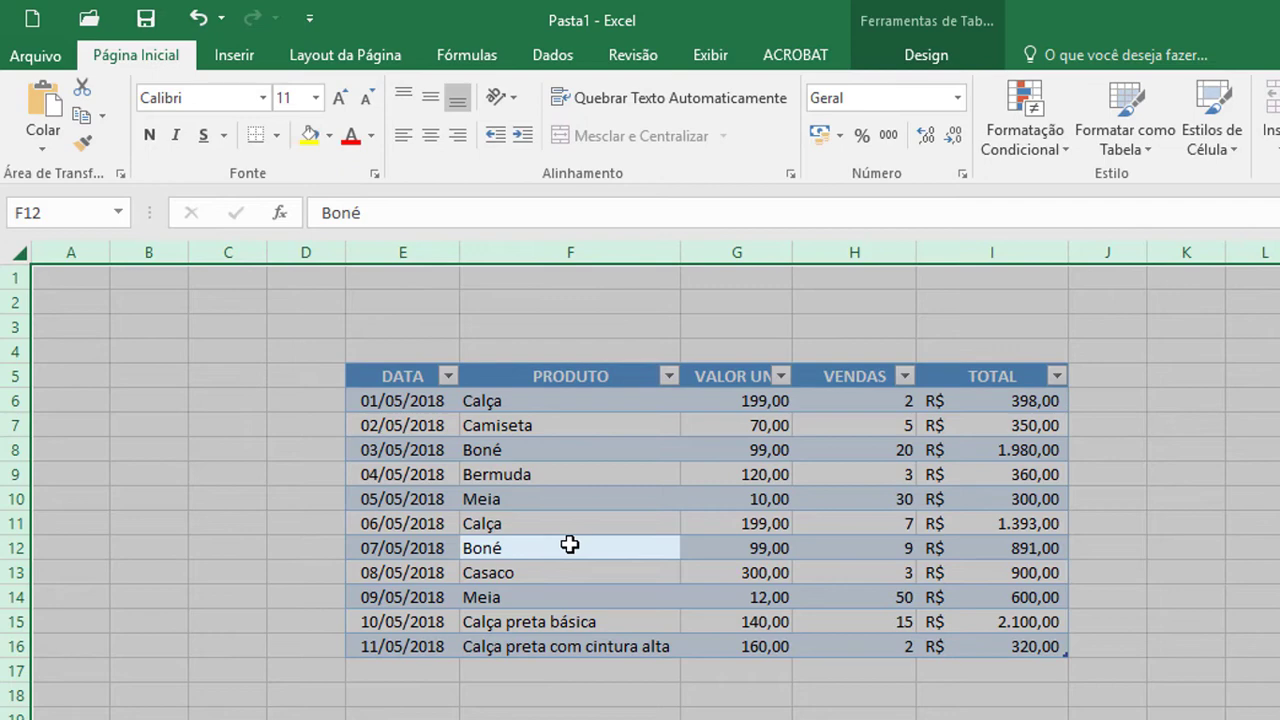
click(569, 544)
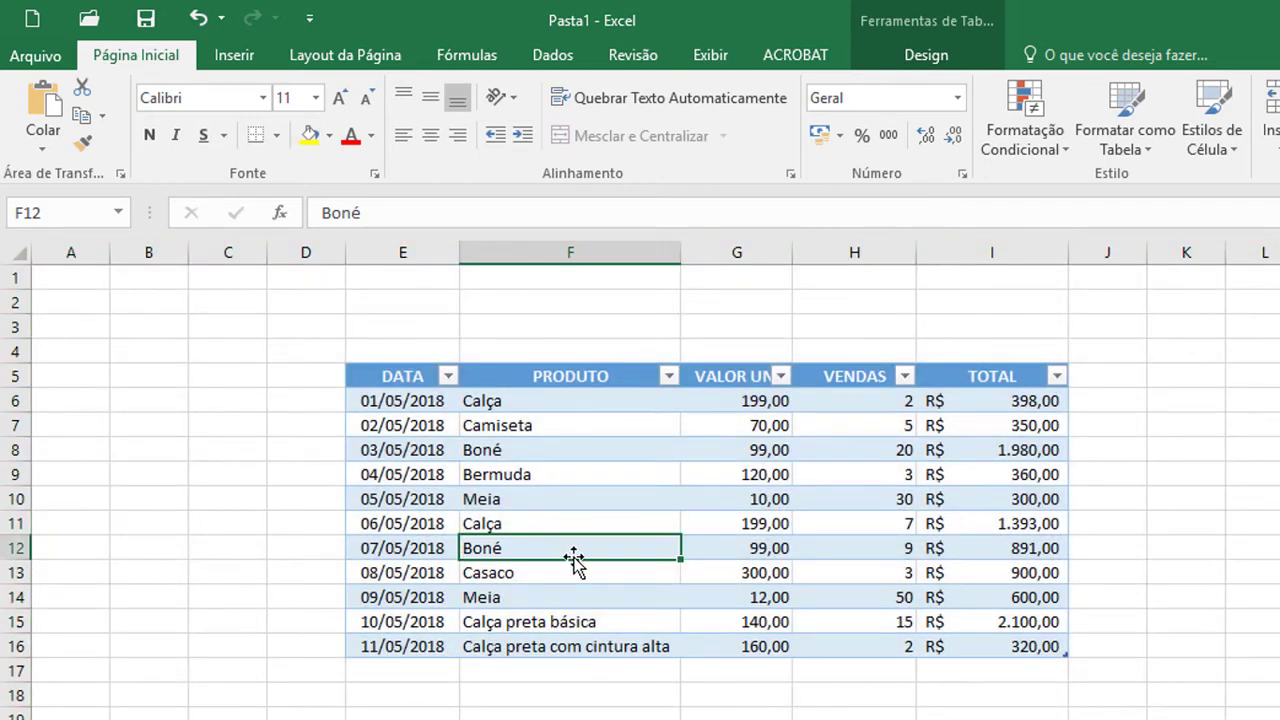
Expand the table row at F12 to all table data, its headers, columns E:I and the whole worksheet, then clear the selection at F18.
key(shift+space)
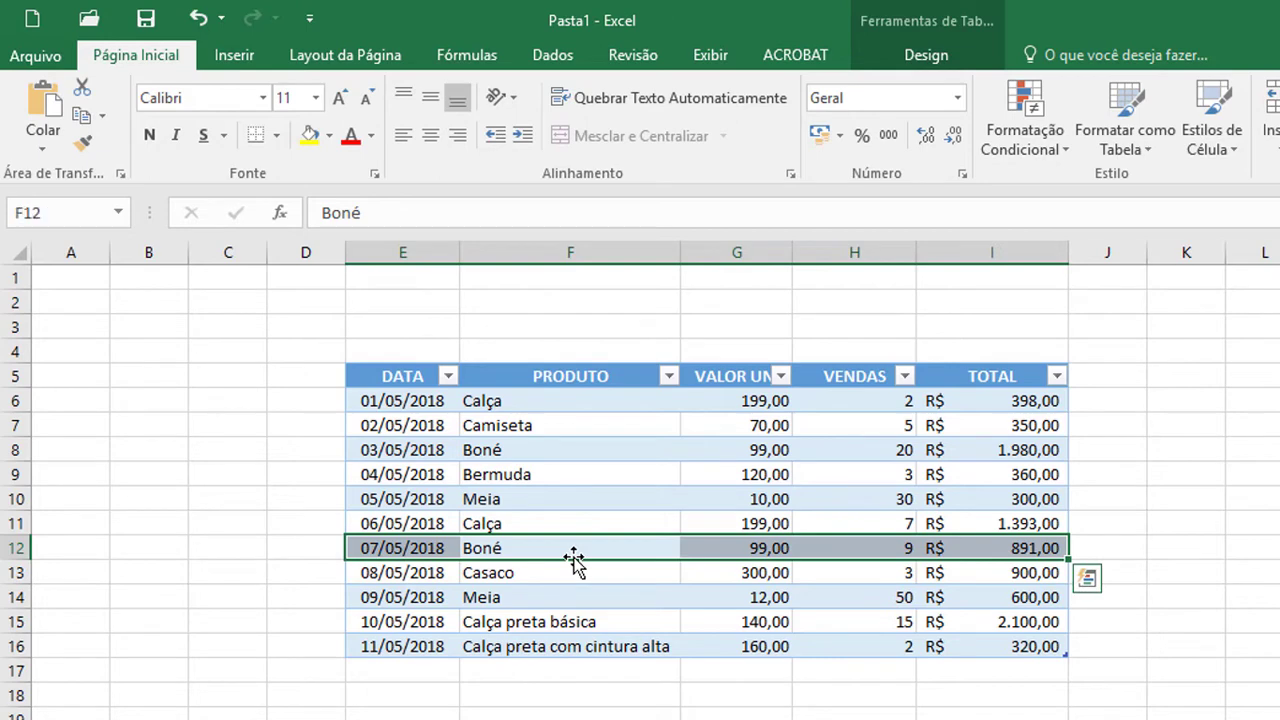
key(ctrl+a)
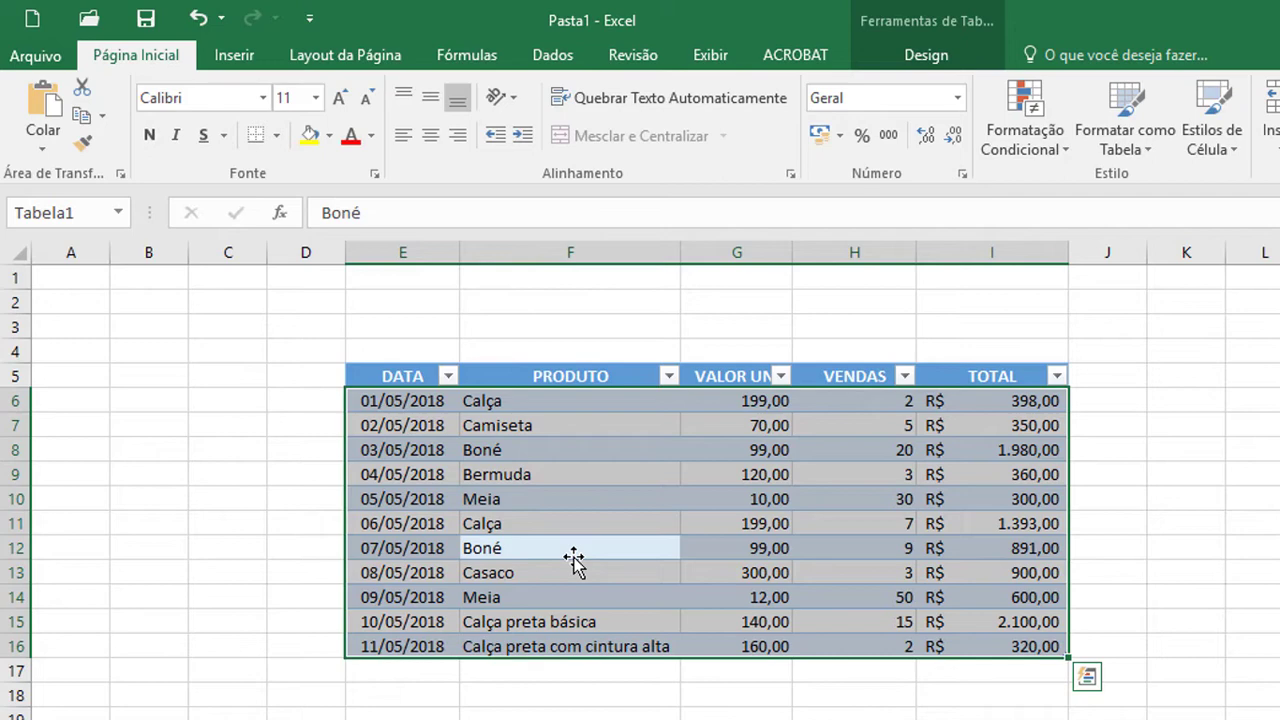
key(ctrl+space)
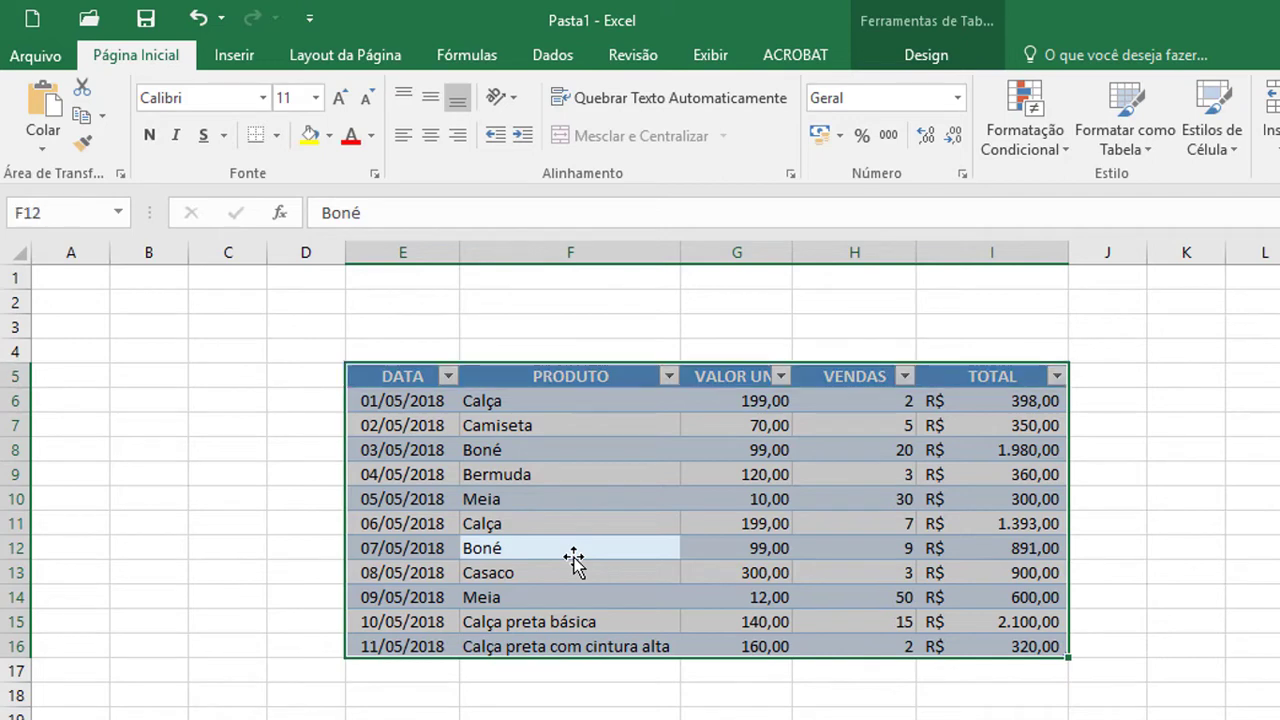
key(ctrl+space)
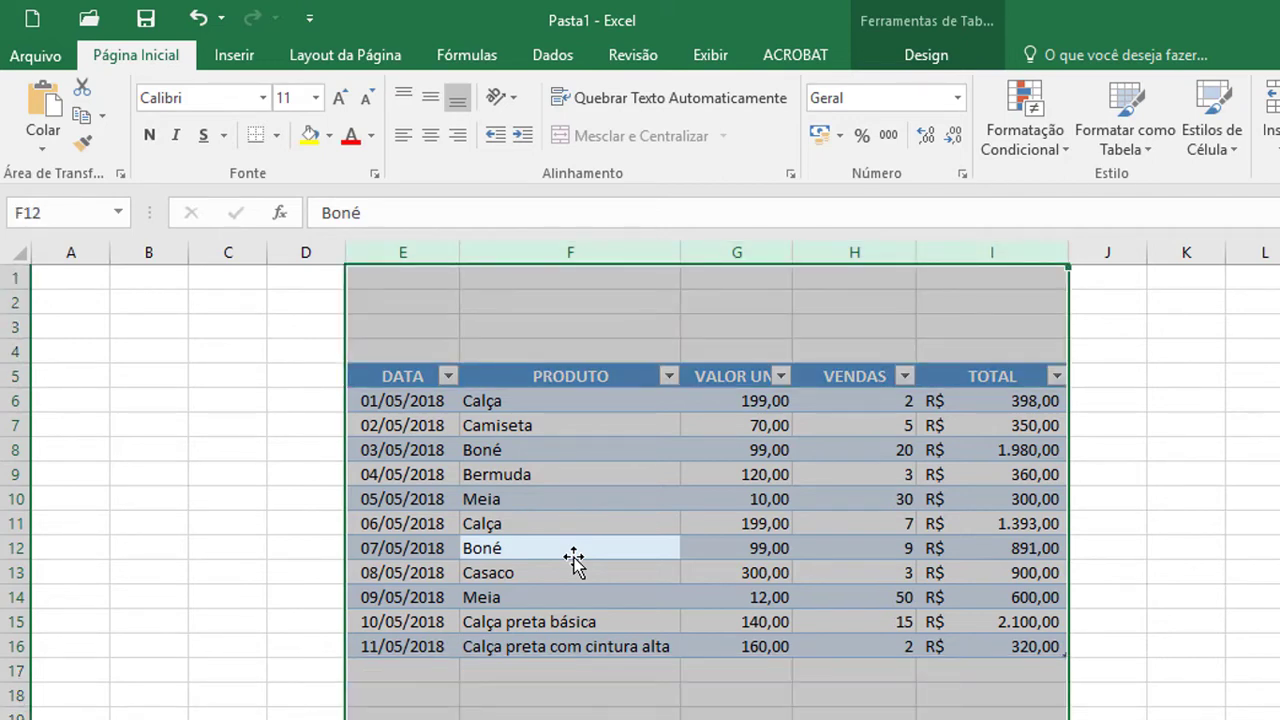
key(ctrl+a)
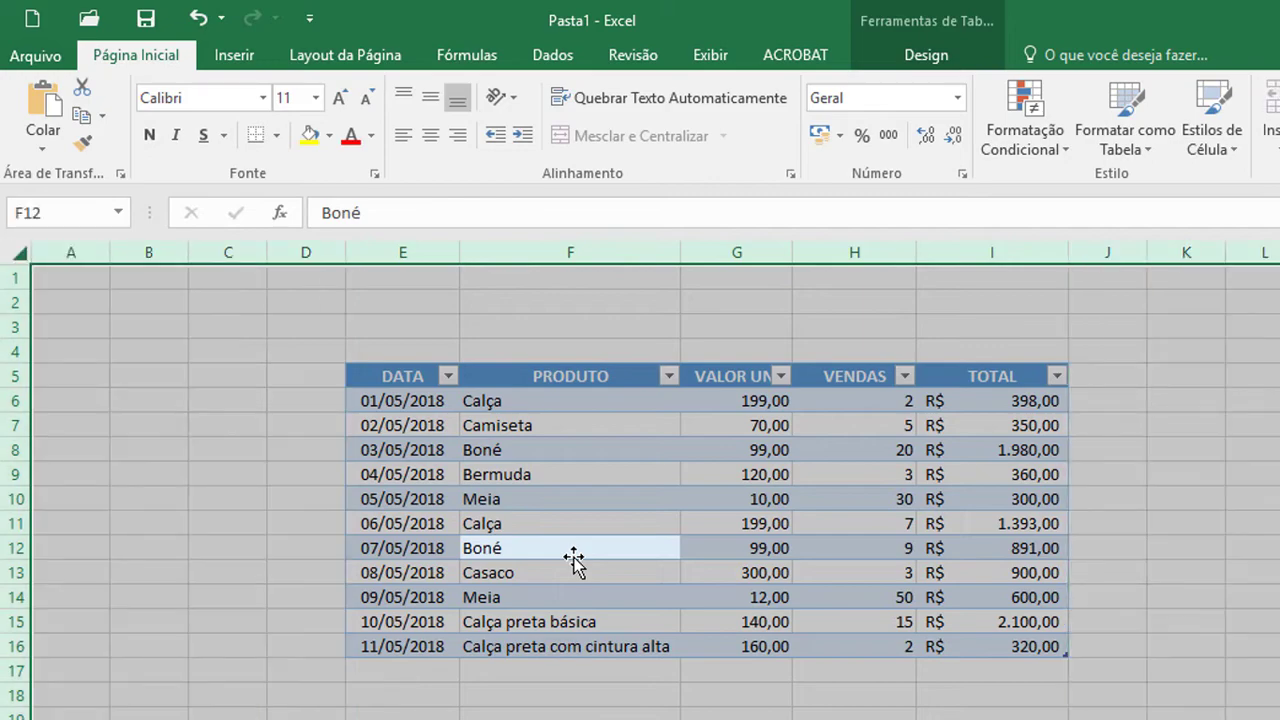
click(620, 694)
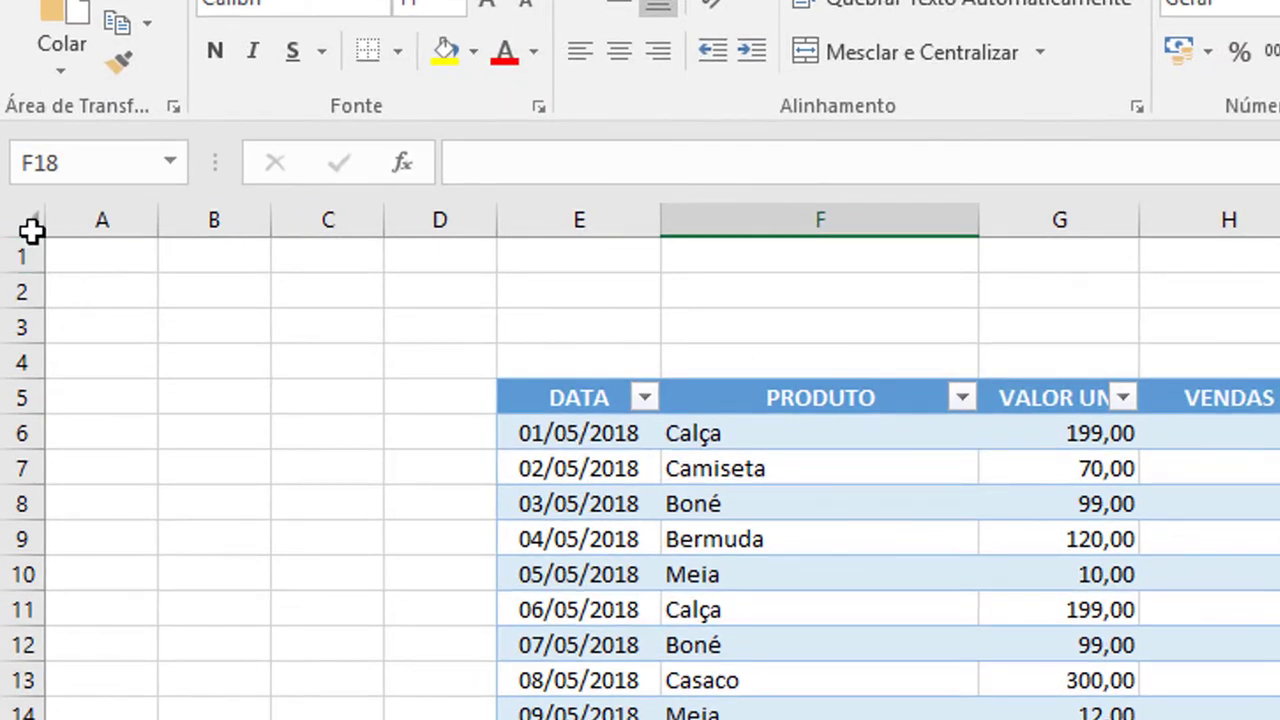
Select the entire worksheet from the corner where the row and column headings meet, then clear the selection and make F18 active.
click(29, 222)
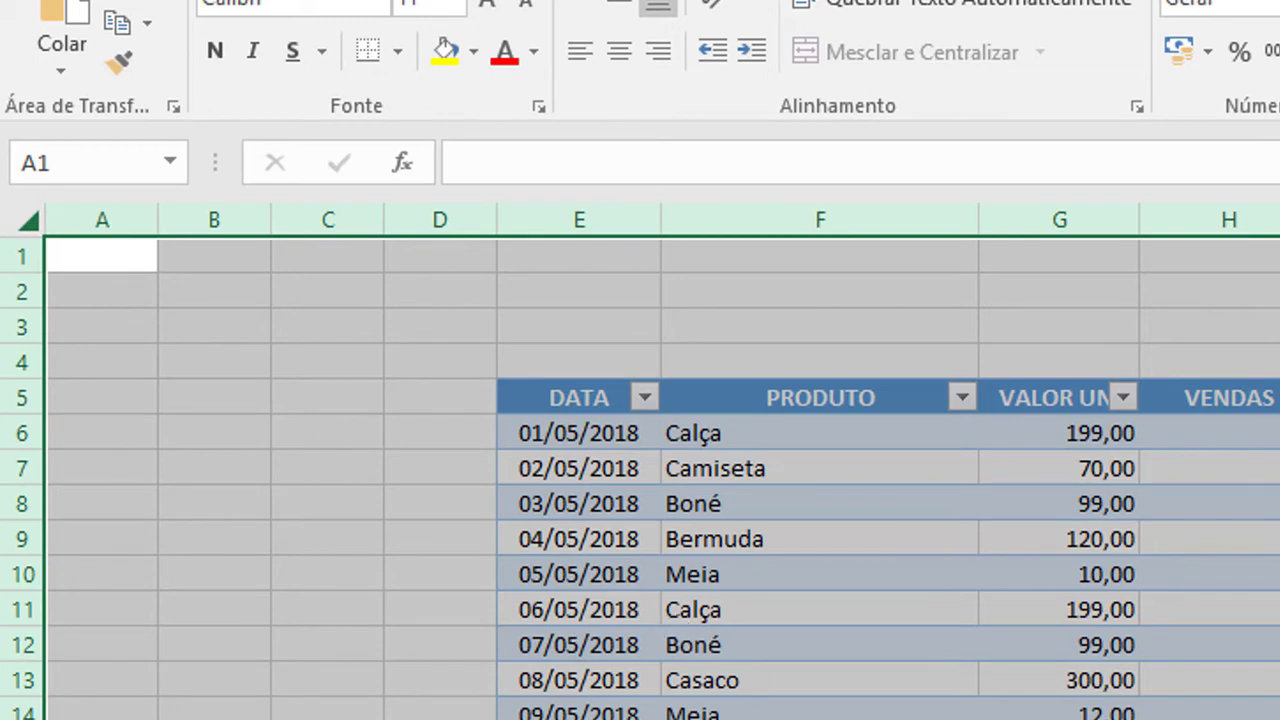
click(1060, 719)
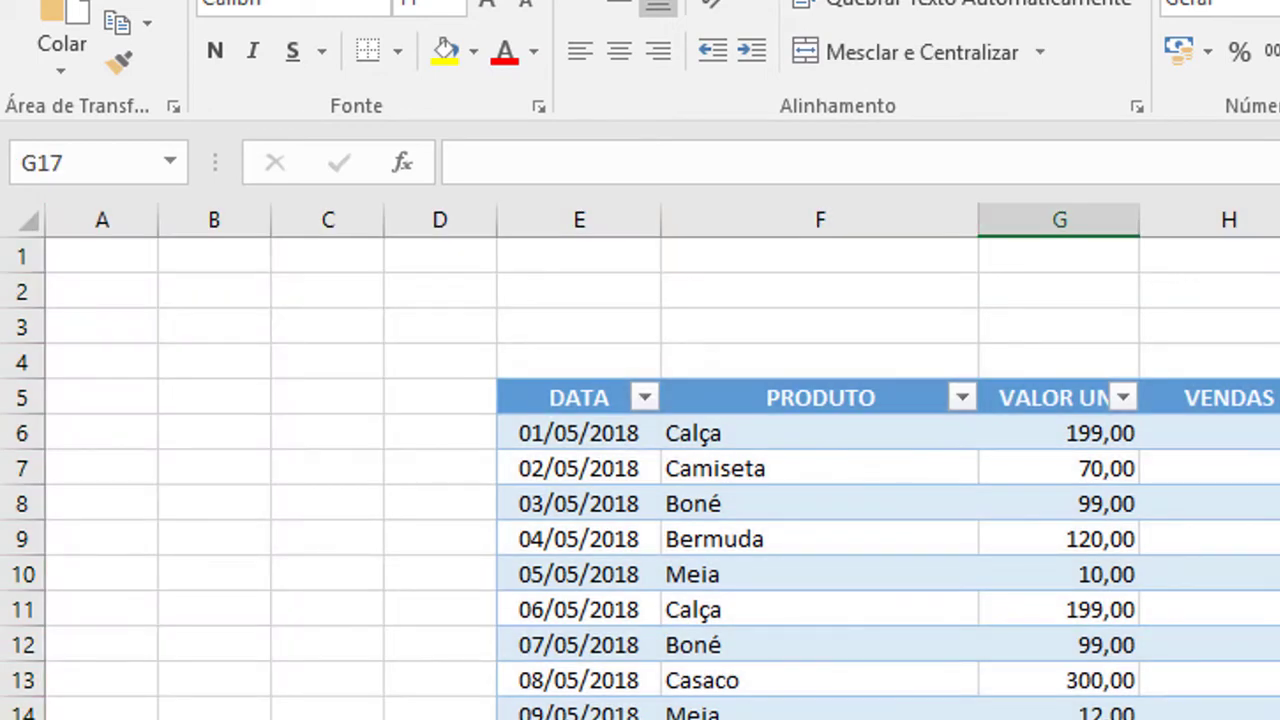
click(1060, 719)
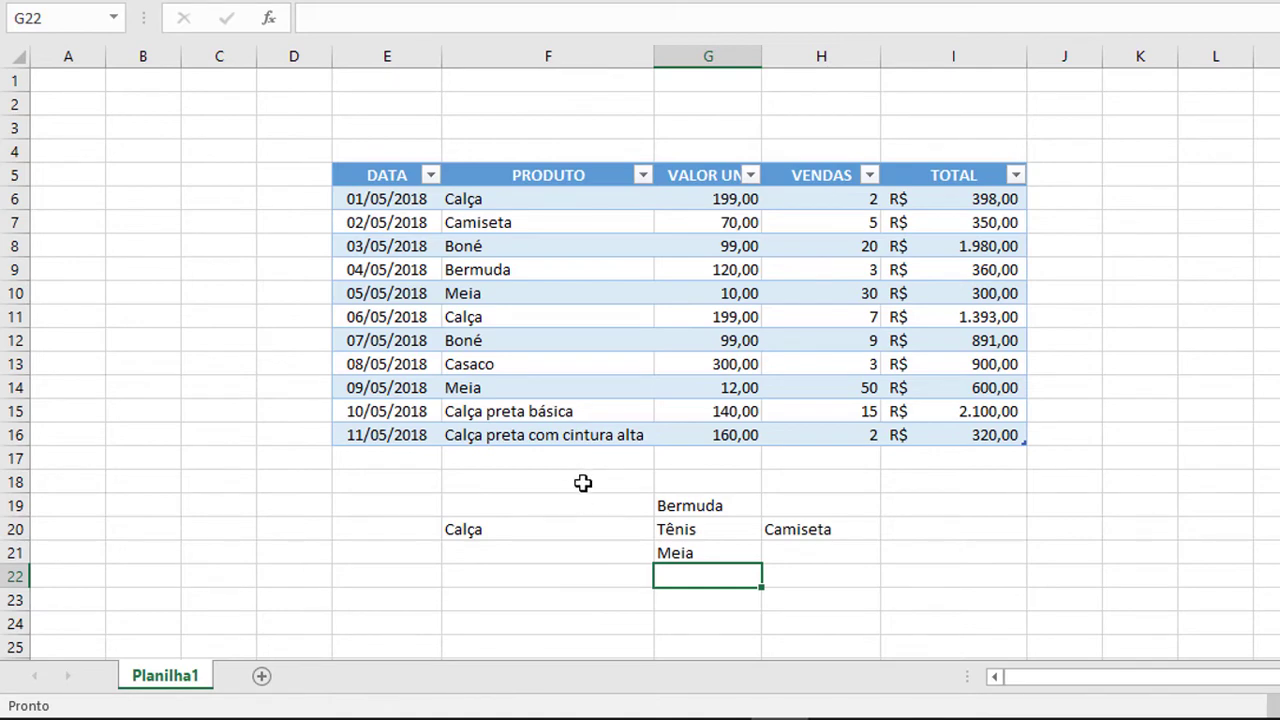
click(583, 484)
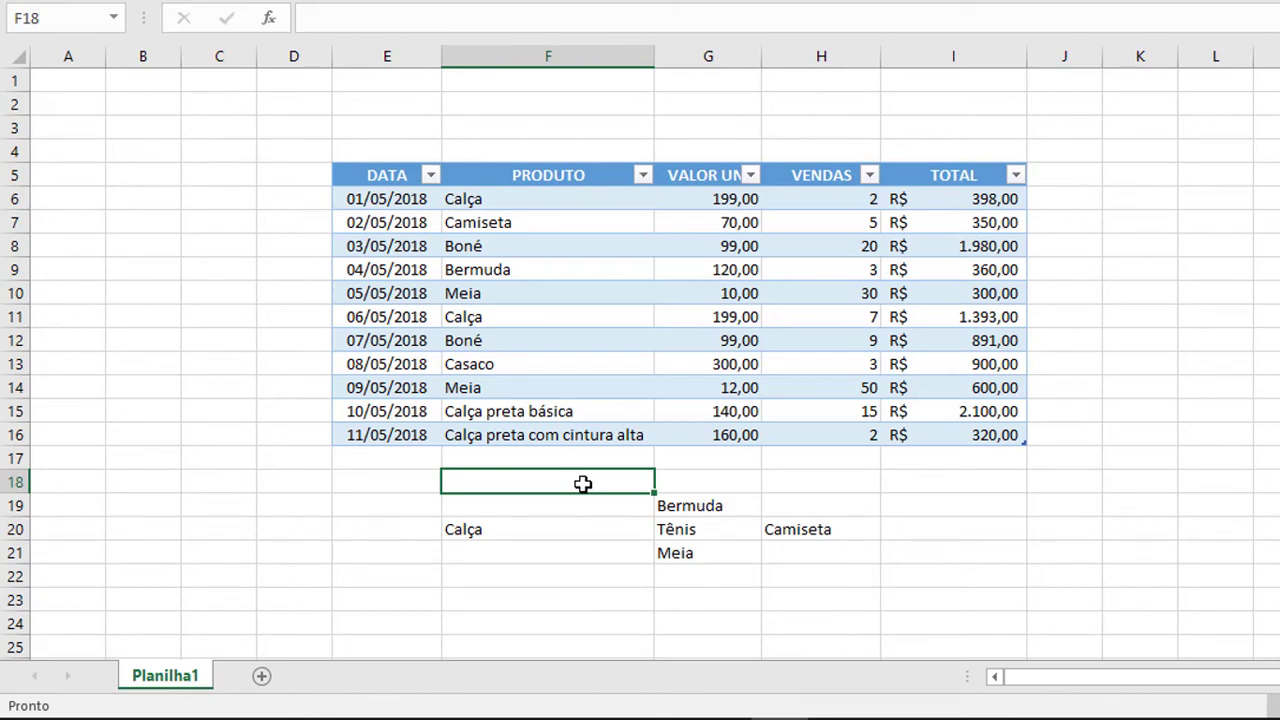
Select all of column F from cell F18 and insert a blank worksheet column before the PRODUTO data.
key(ctrl+space)
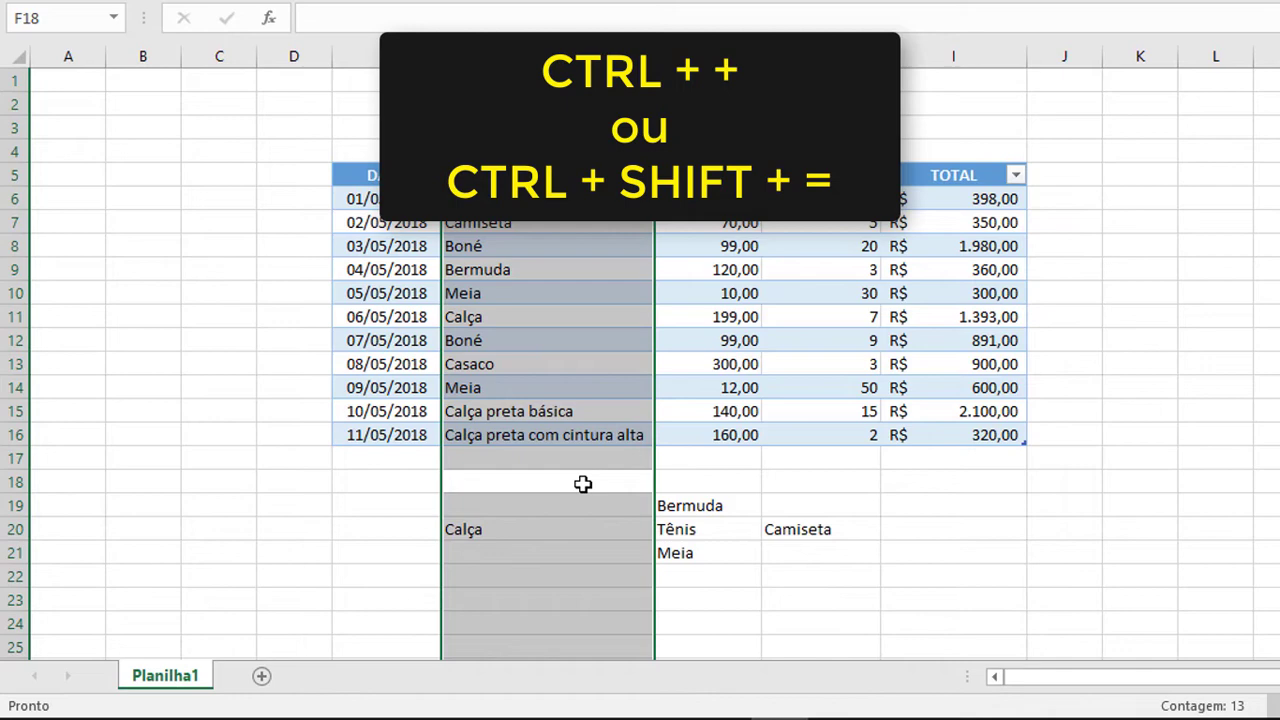
key(ctrl+plus)
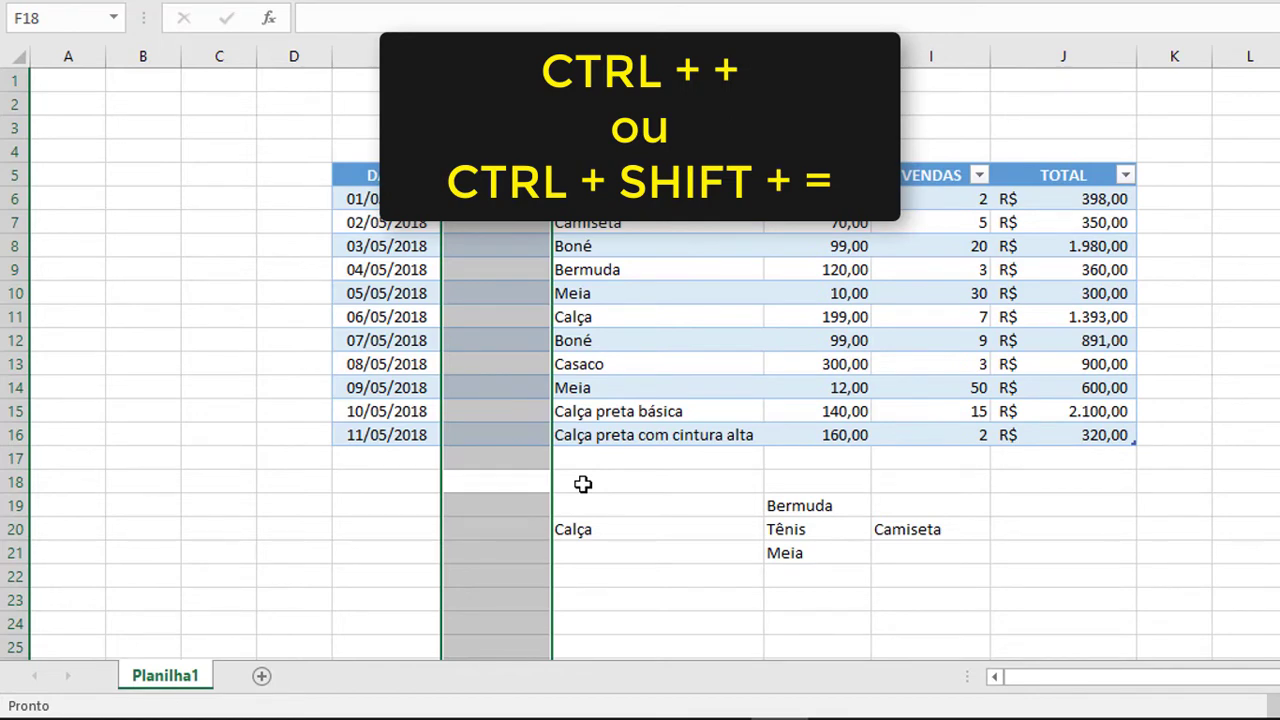
click(638, 477)
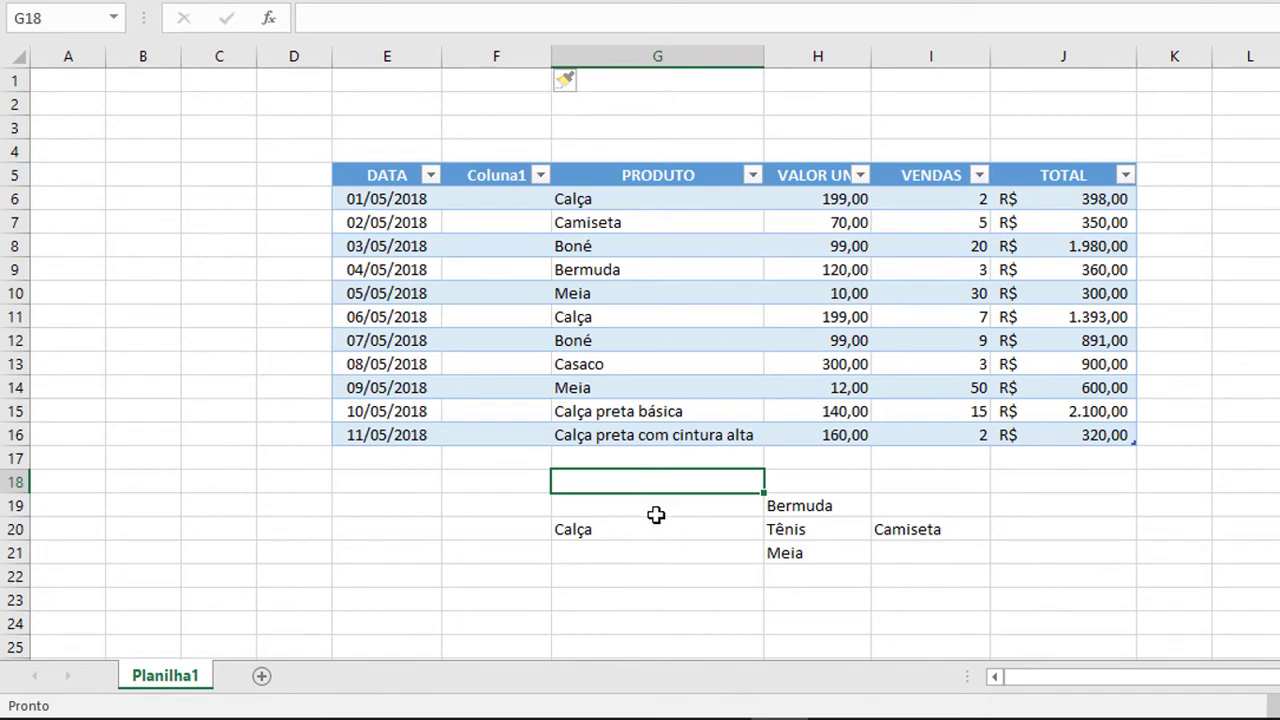
Insert an entire blank row above the row containing Tênis at H20, then select the blank table cells F6:F16.
click(777, 529)
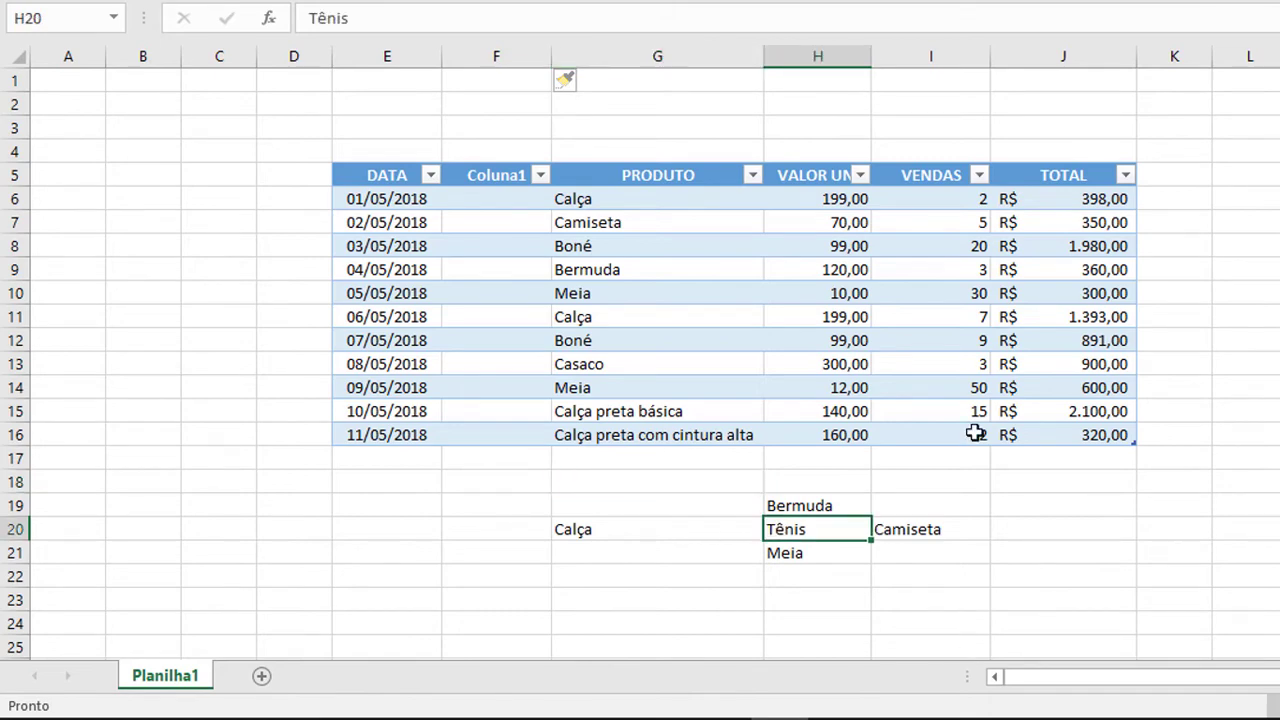
key(shift+space)
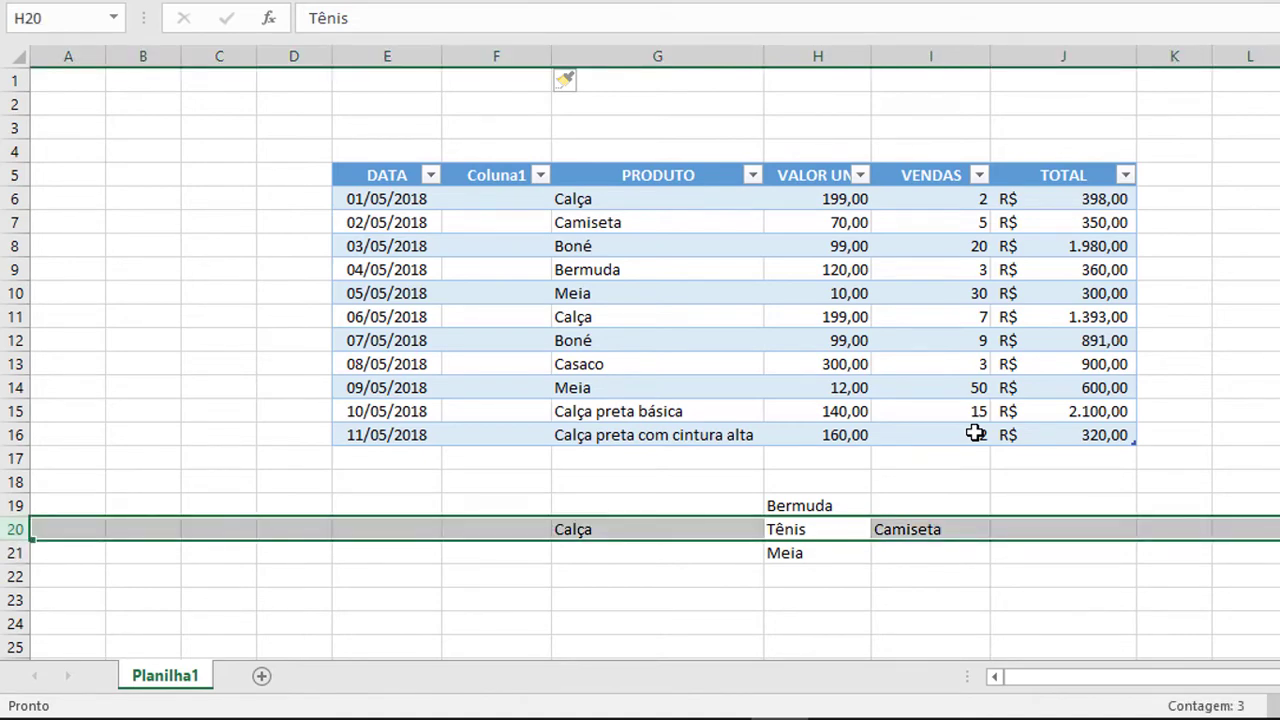
key(ctrl+shift+plus)
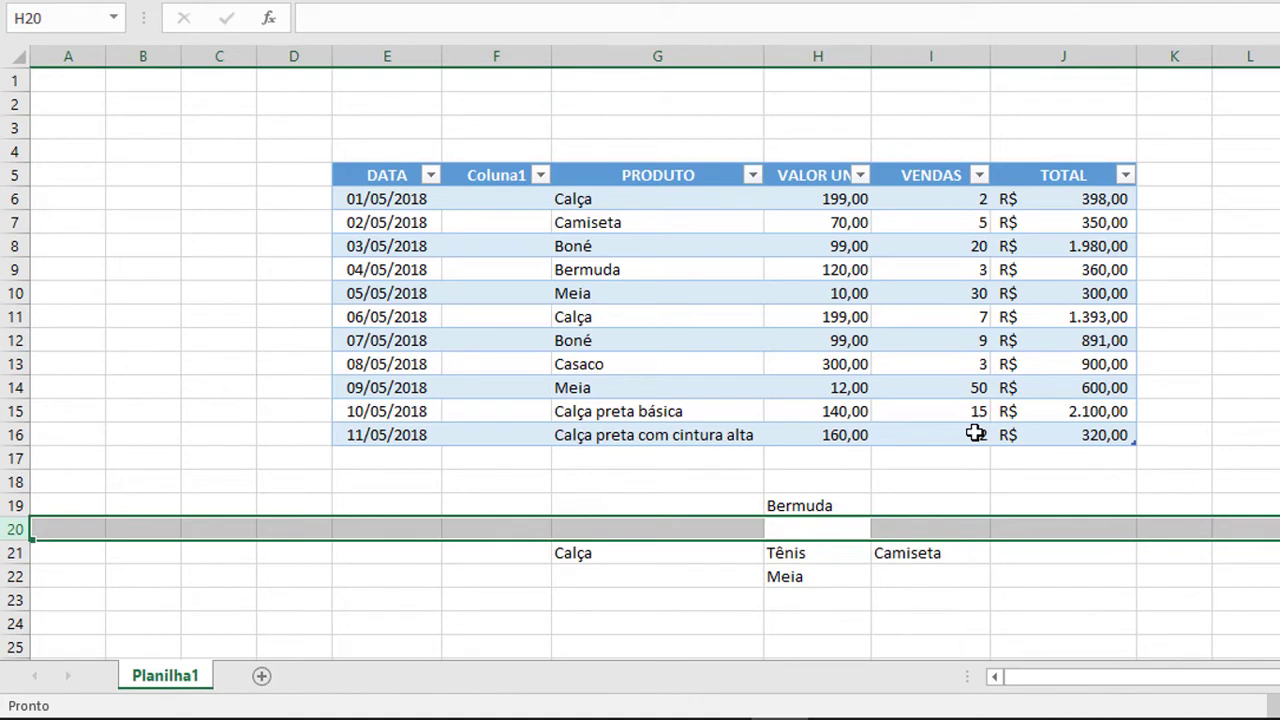
click(789, 555)
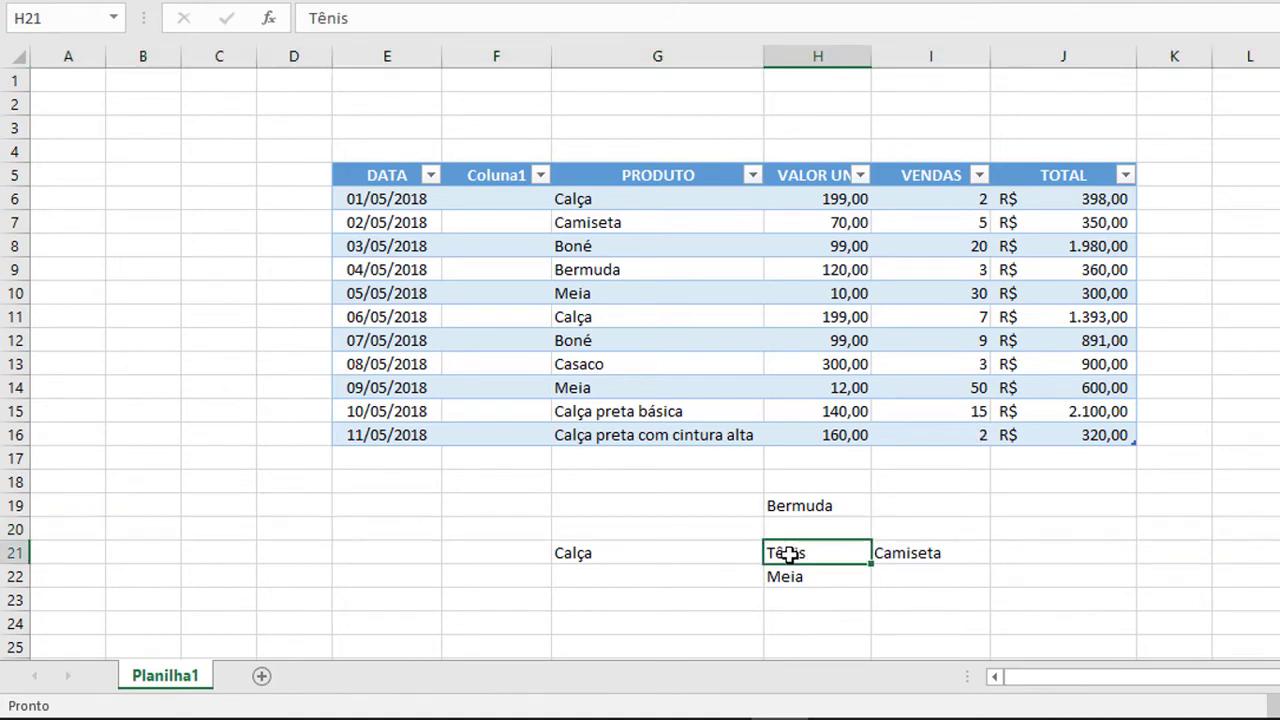
drag(491, 197, 499, 429)
click(659, 502)
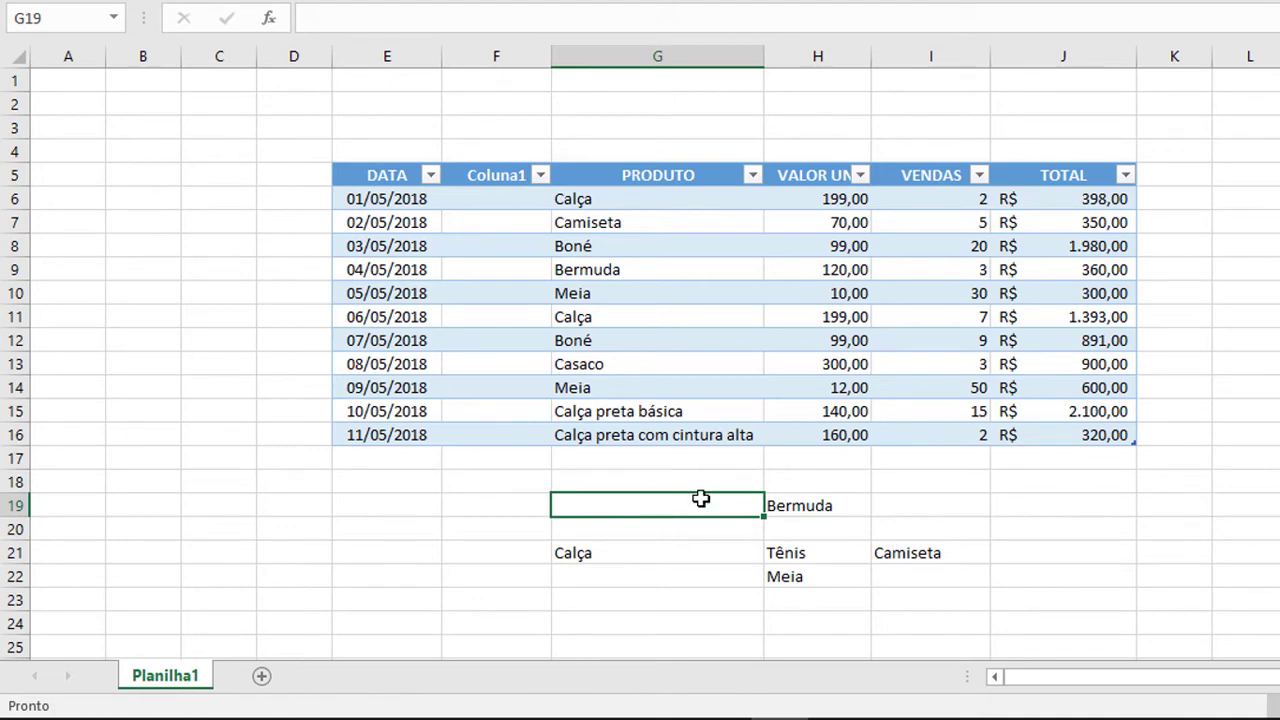
Insert a single blank cell at the Tênis cell H21 using the option Deslocar células para direita.
click(800, 553)
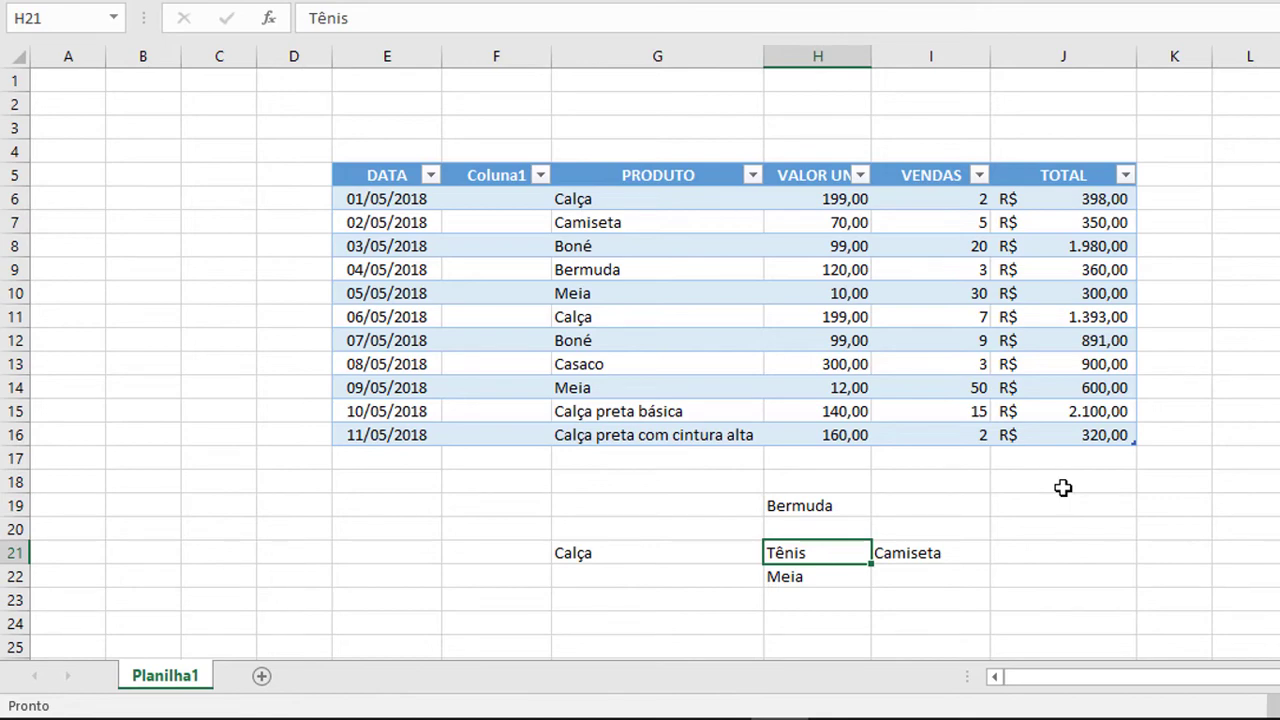
key(ctrl+plus)
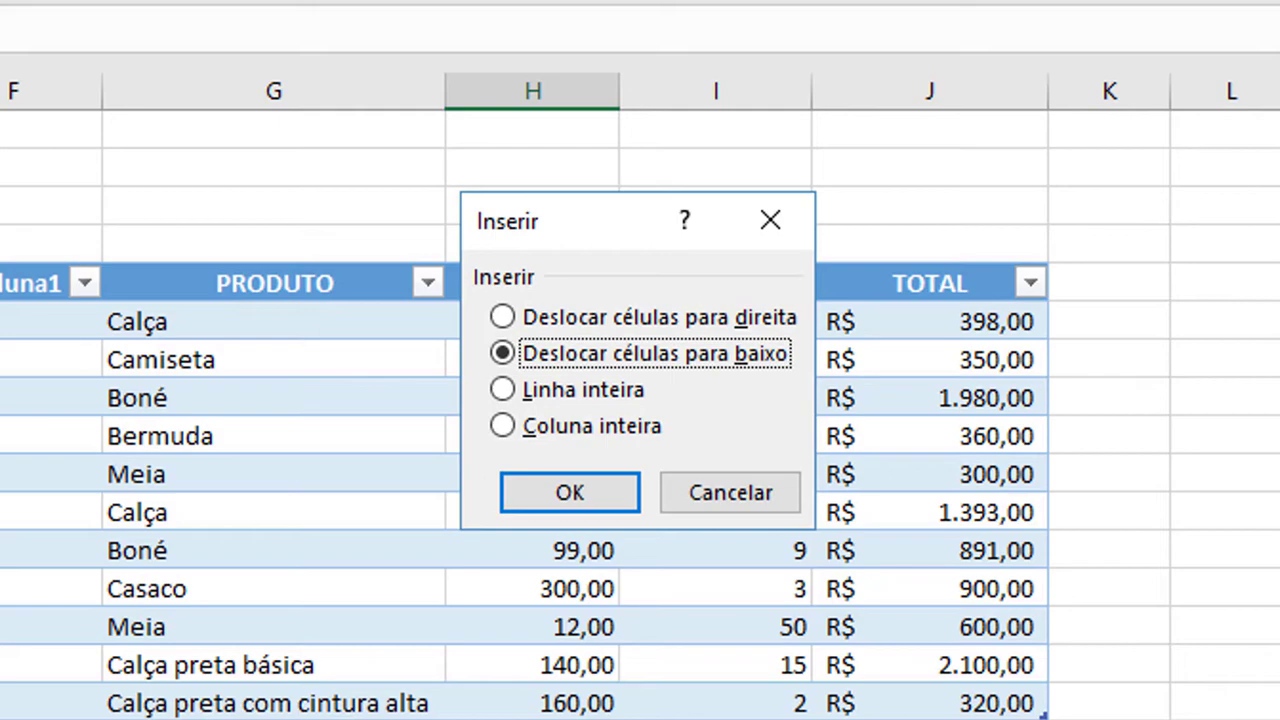
click(503, 317)
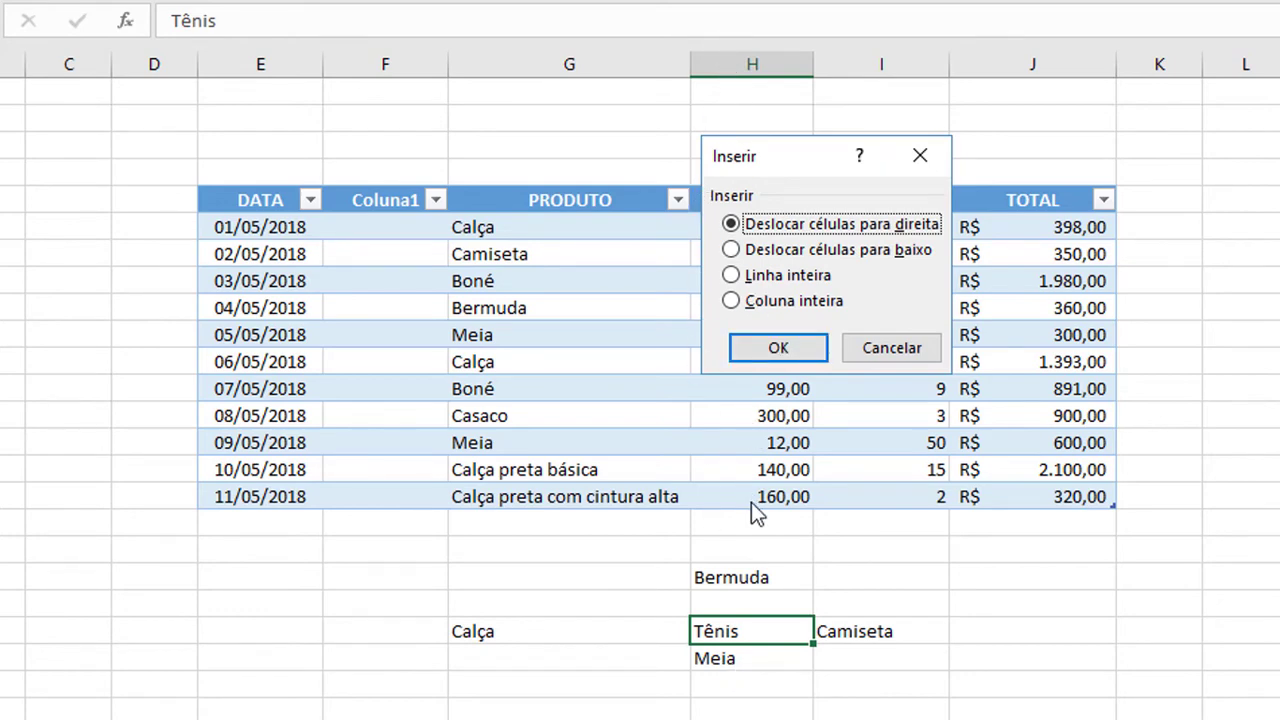
click(772, 350)
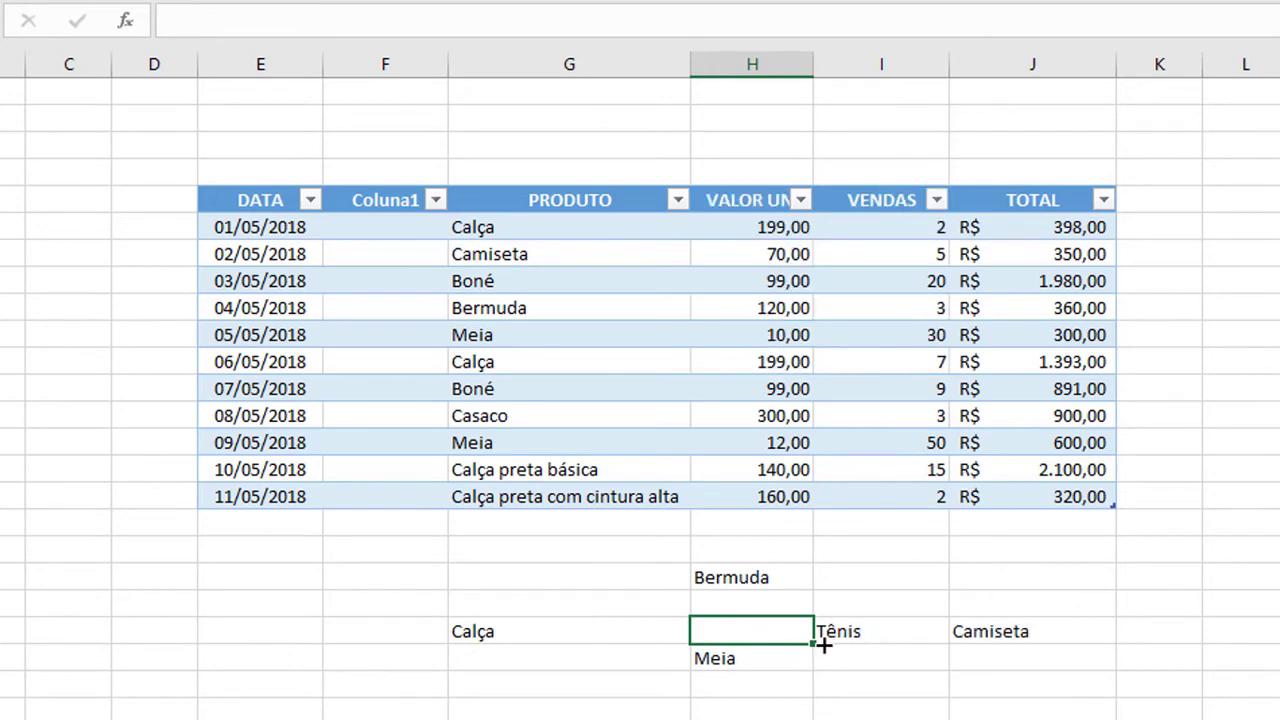
Check the shifted cells Tênis and Camiseta and the rest of column H, then undo the cell insertion.
drag(826, 630, 1018, 631)
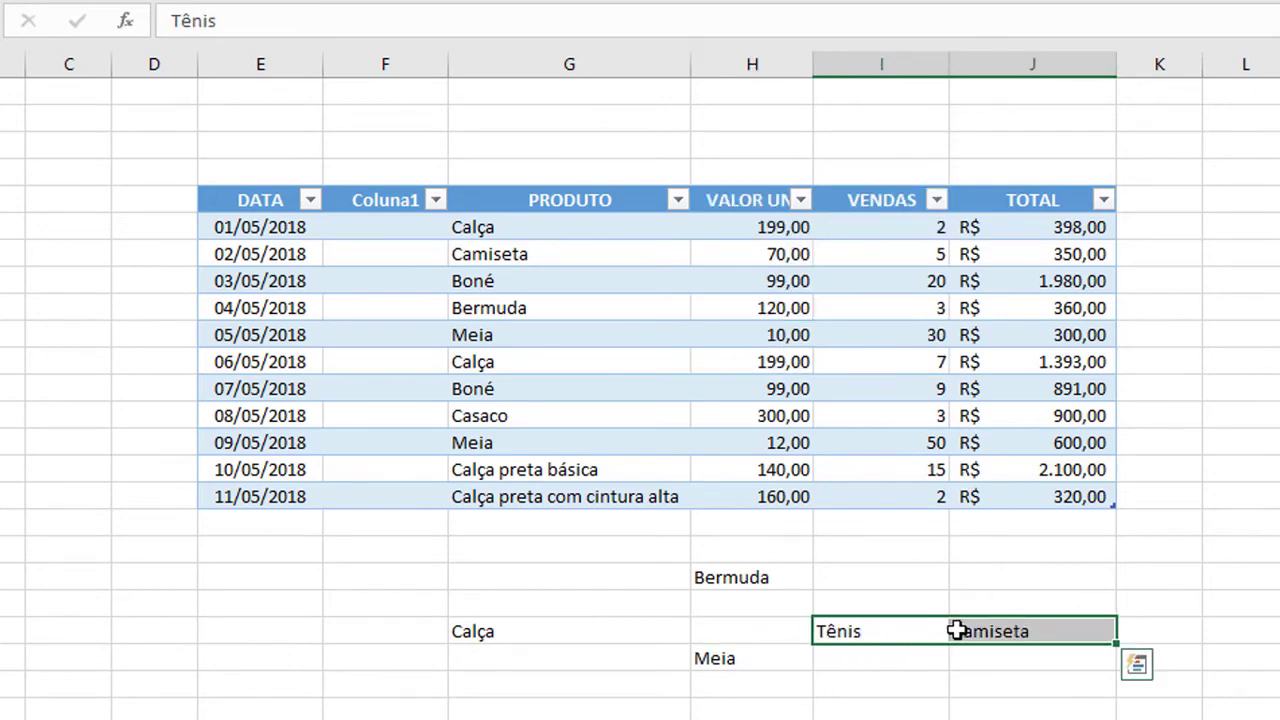
drag(717, 572, 720, 660)
click(734, 62)
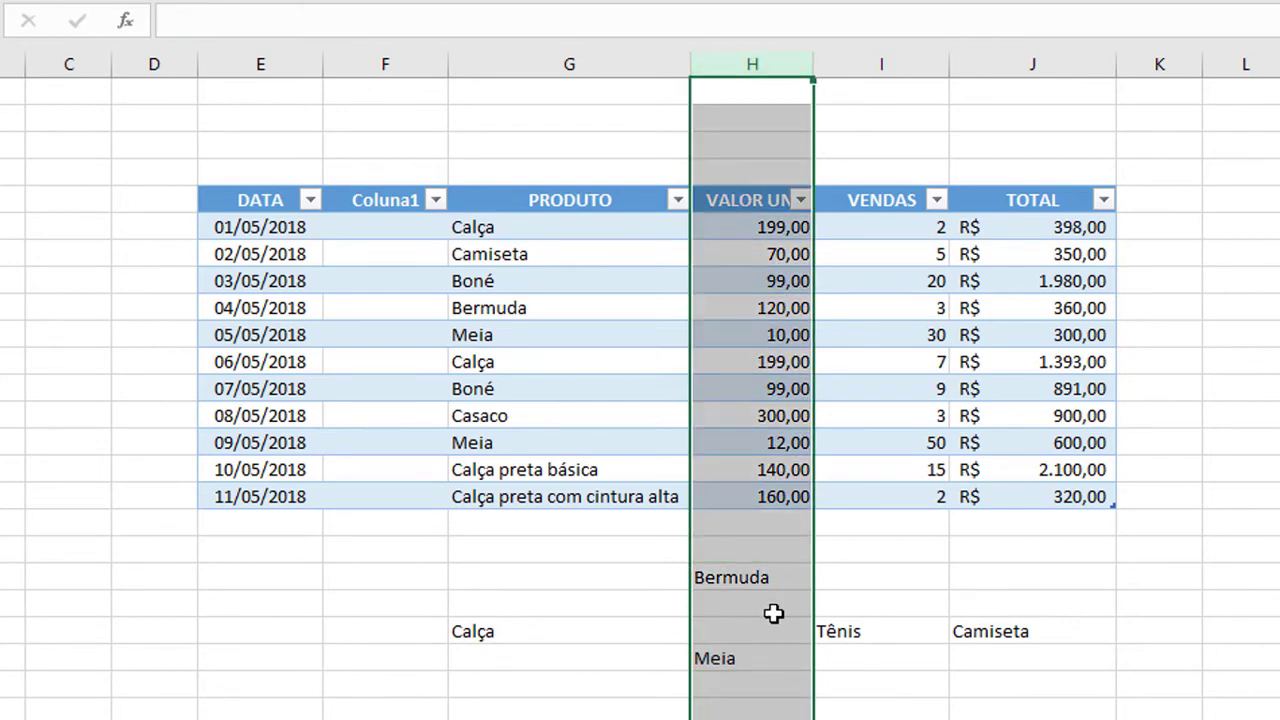
click(771, 610)
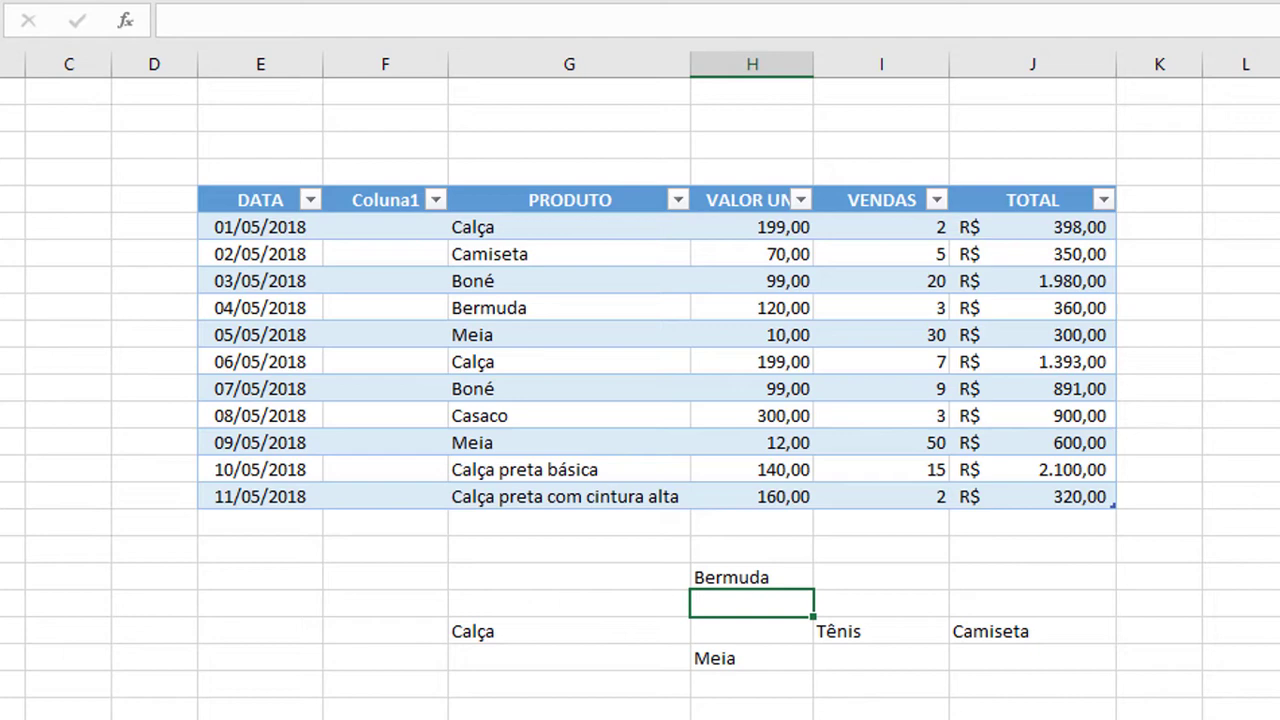
key(ctrl+z)
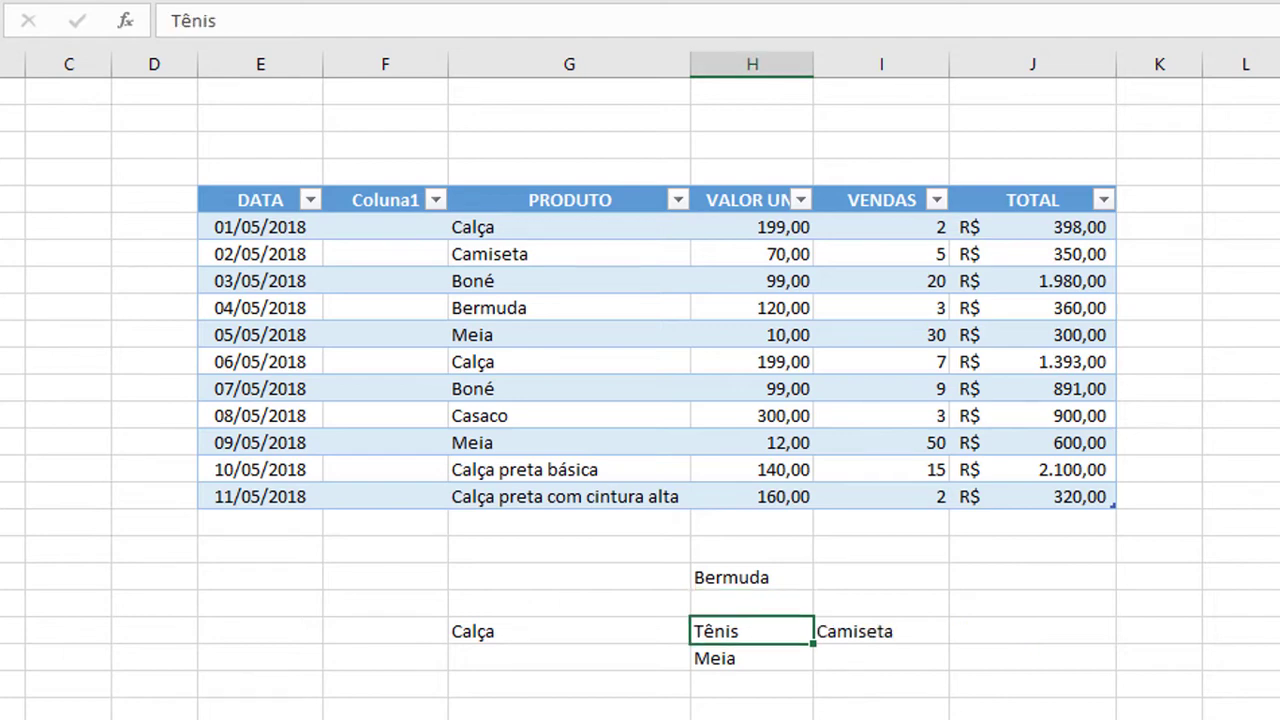
Insert a whole column at the Tênis cell H21 using the option Coluna inteira.
key(ctrl+plus)
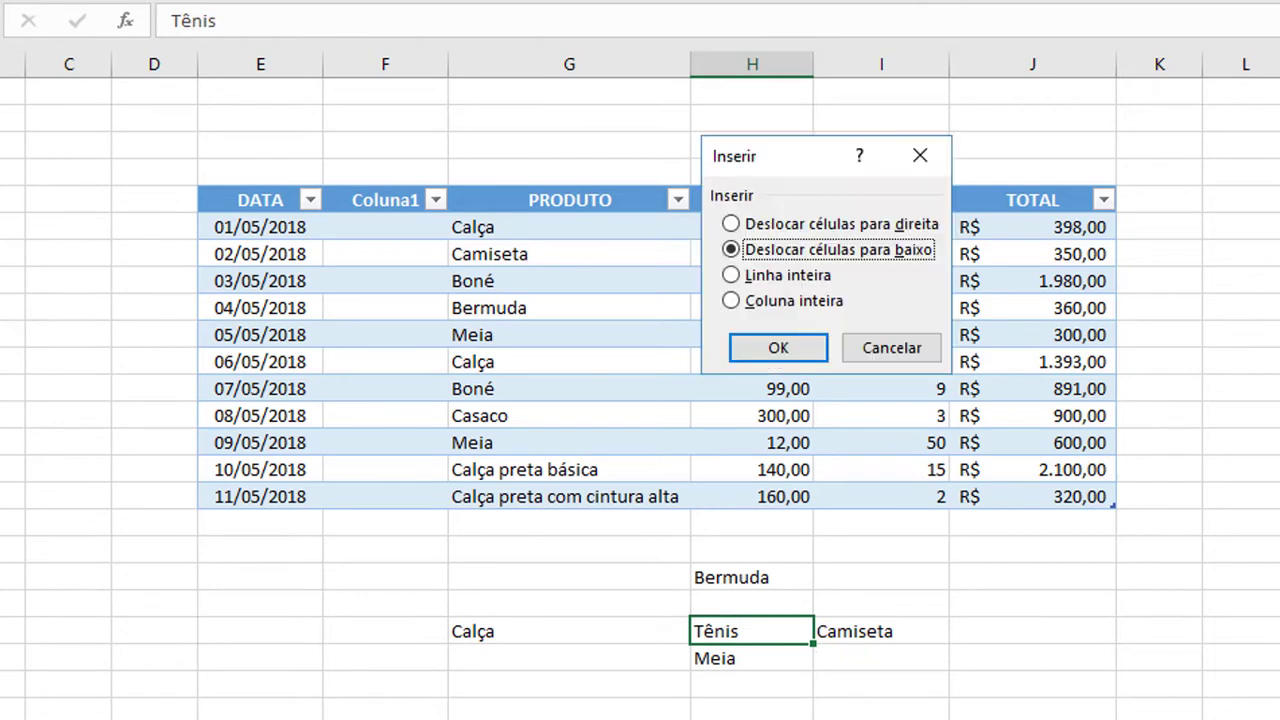
click(732, 303)
click(768, 352)
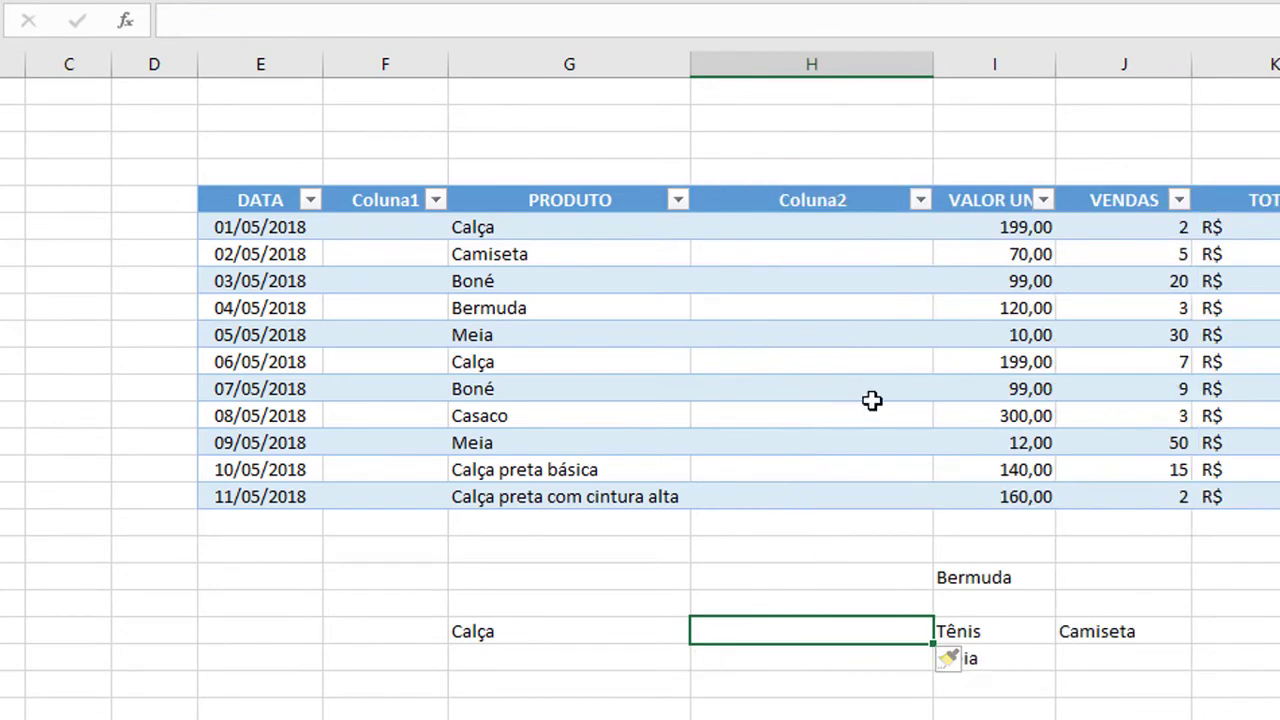
Select the inserted column H and columns I:K to check the shift, then undo all the row and column insertions.
click(849, 62)
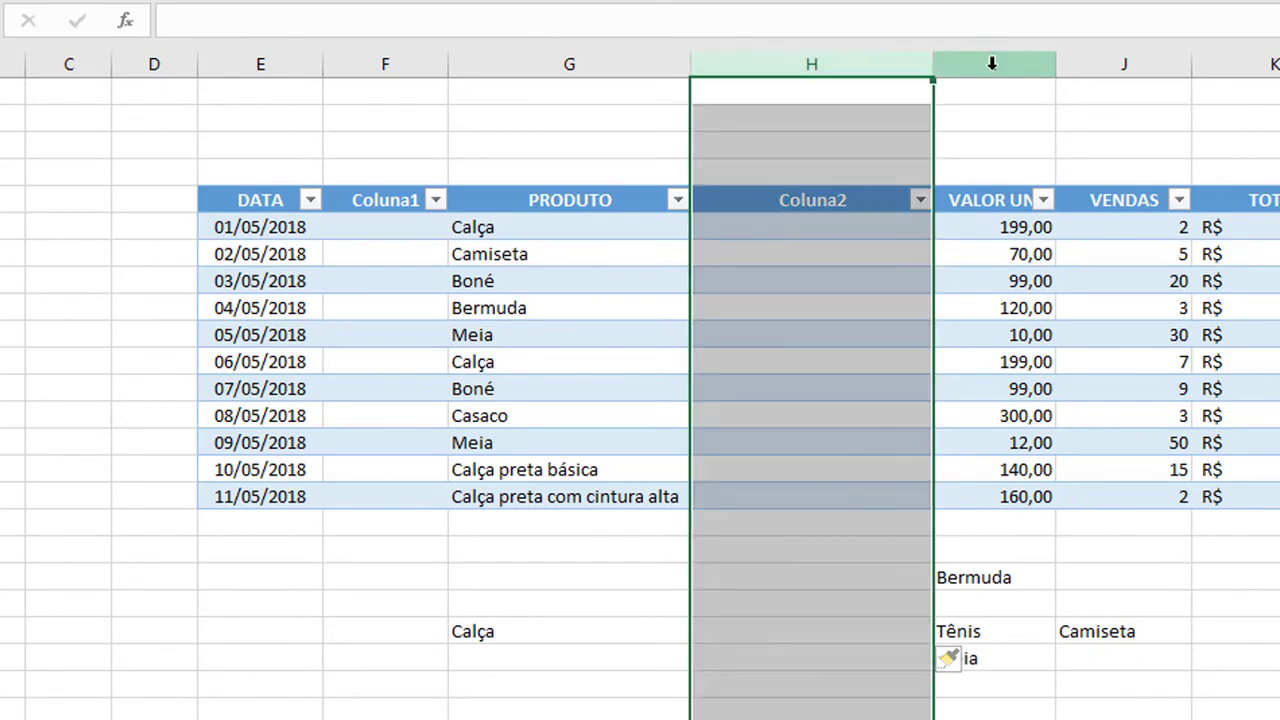
drag(992, 60, 1275, 62)
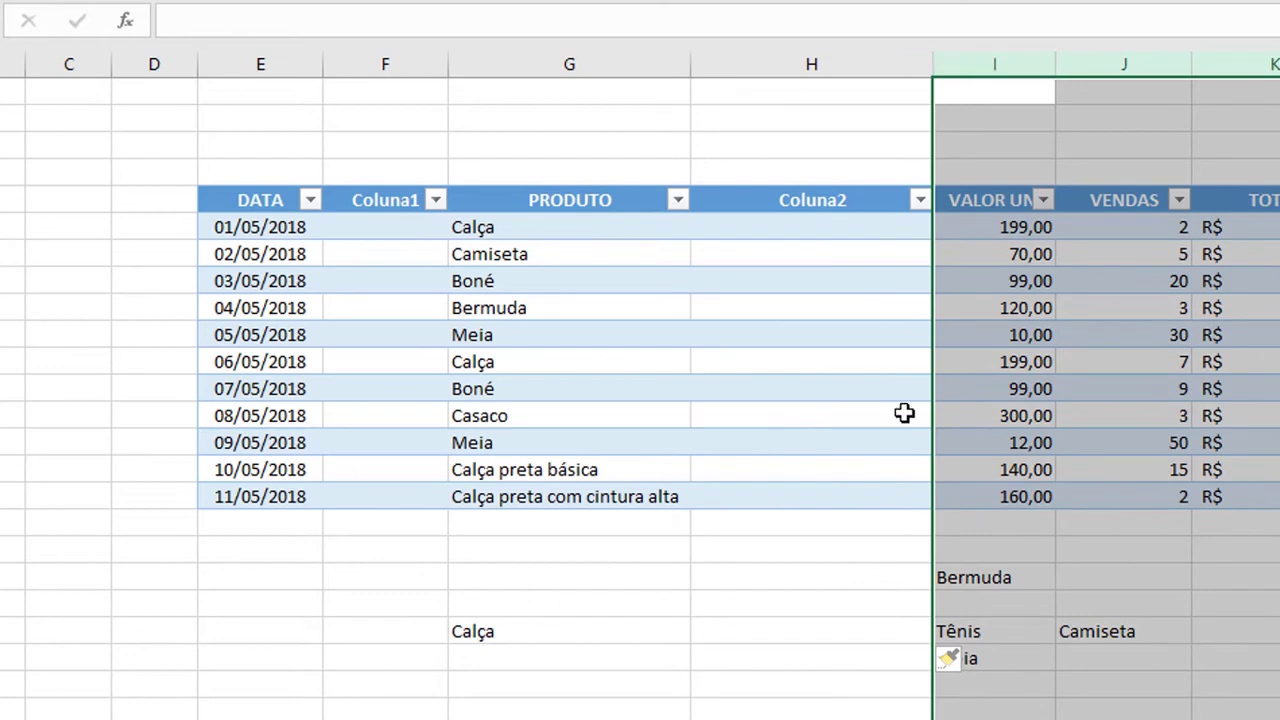
click(837, 546)
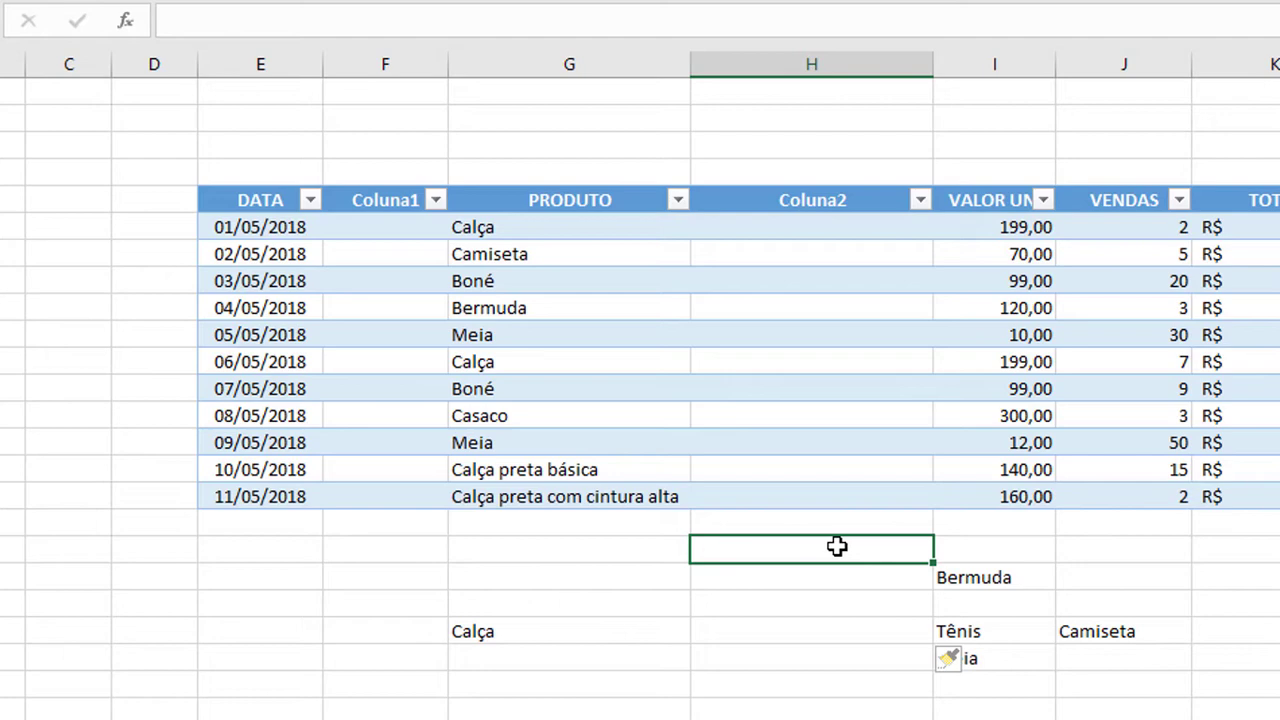
key(ctrl+z)
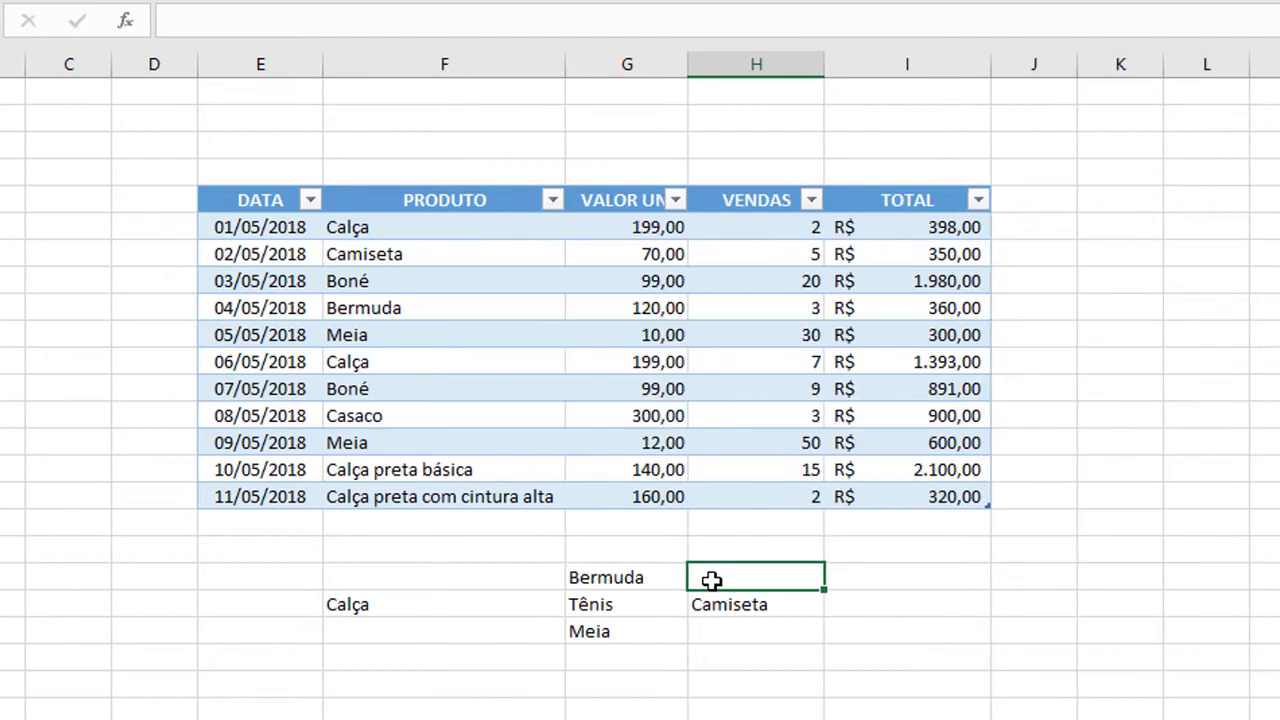
Insert a blank table row above the 07/05/2018 Boné row and a blank table column before PRODUTO.
click(517, 388)
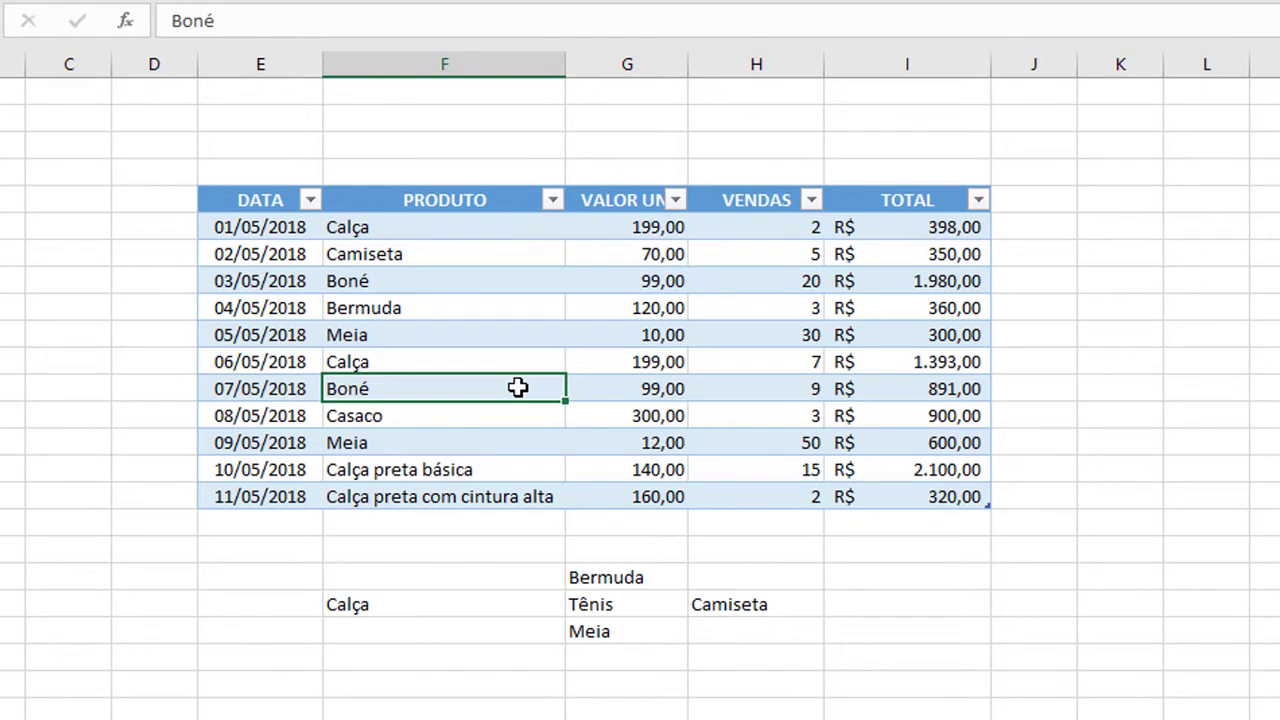
key(ctrl+plus)
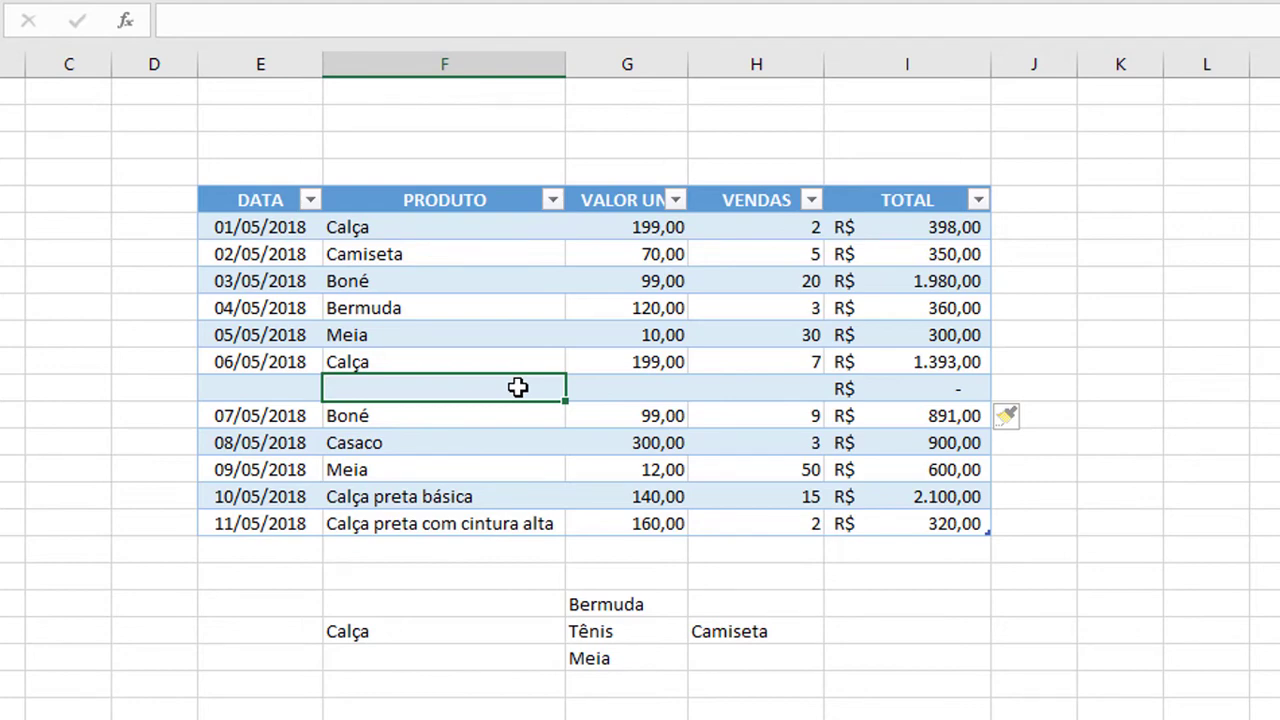
key(ctrl+space)
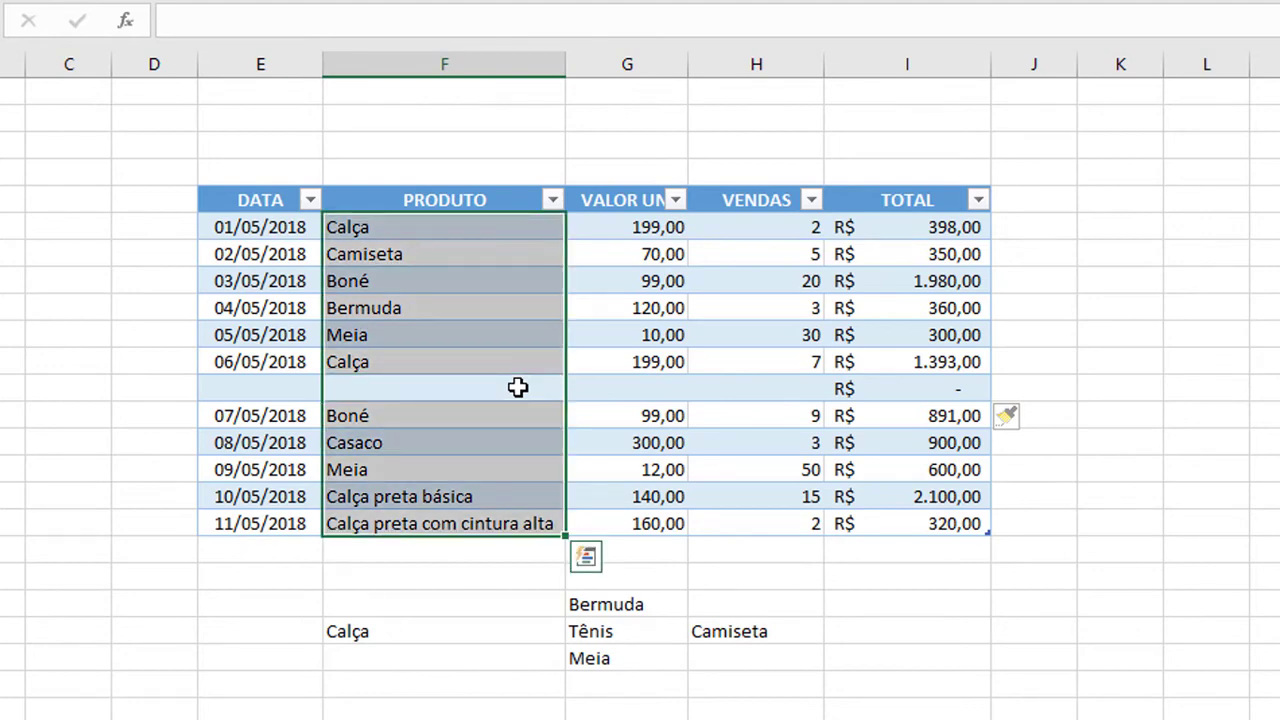
key(ctrl+plus)
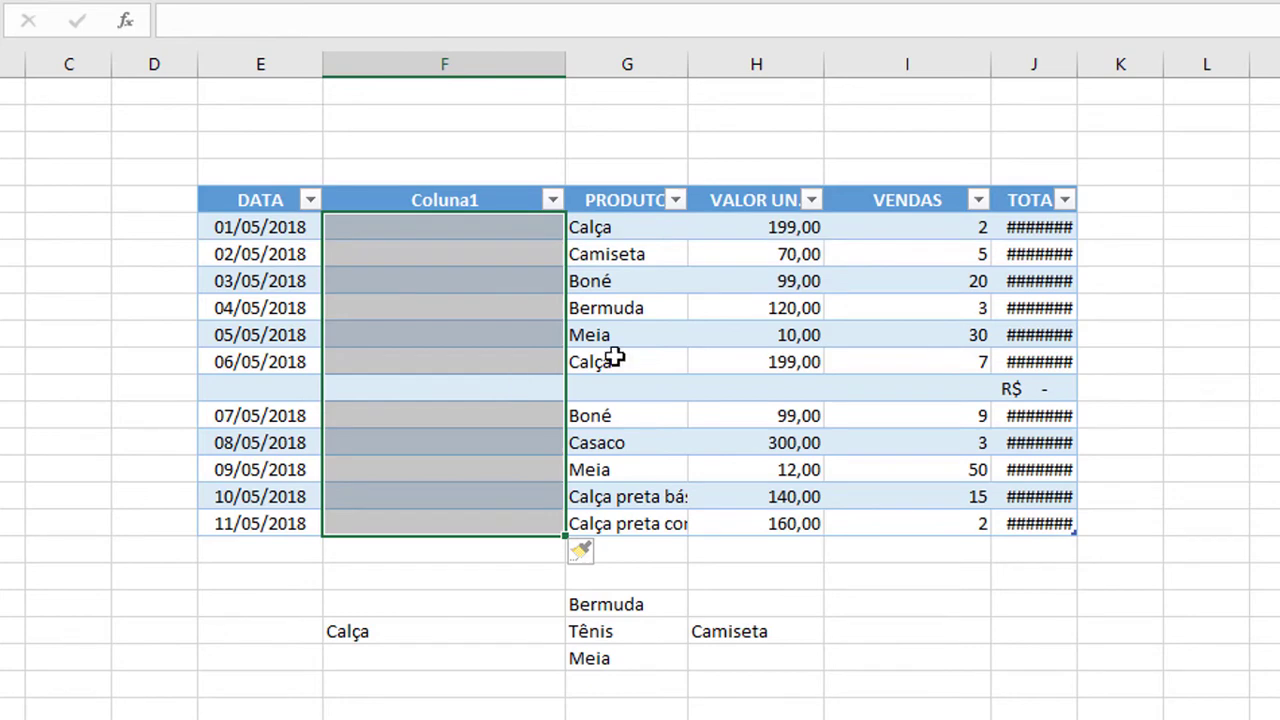
click(645, 416)
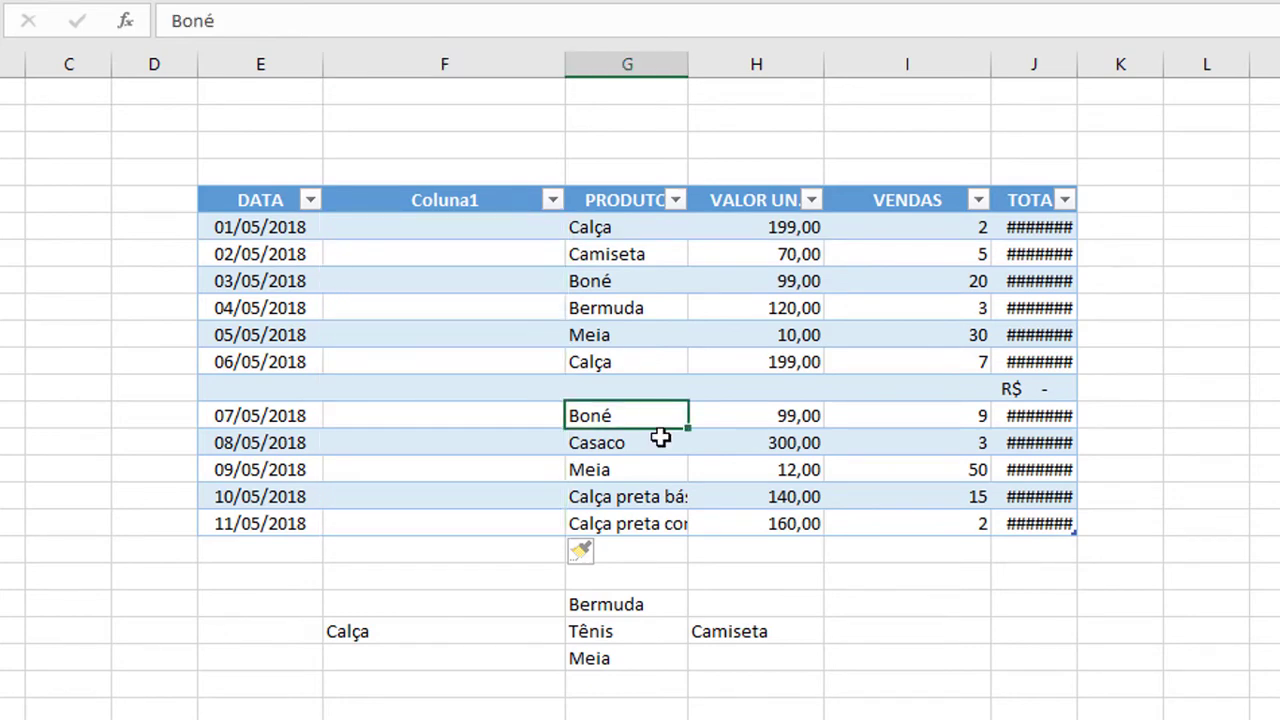
Delete the blank table row between 06/05/2018 and 07/05/2018.
click(619, 389)
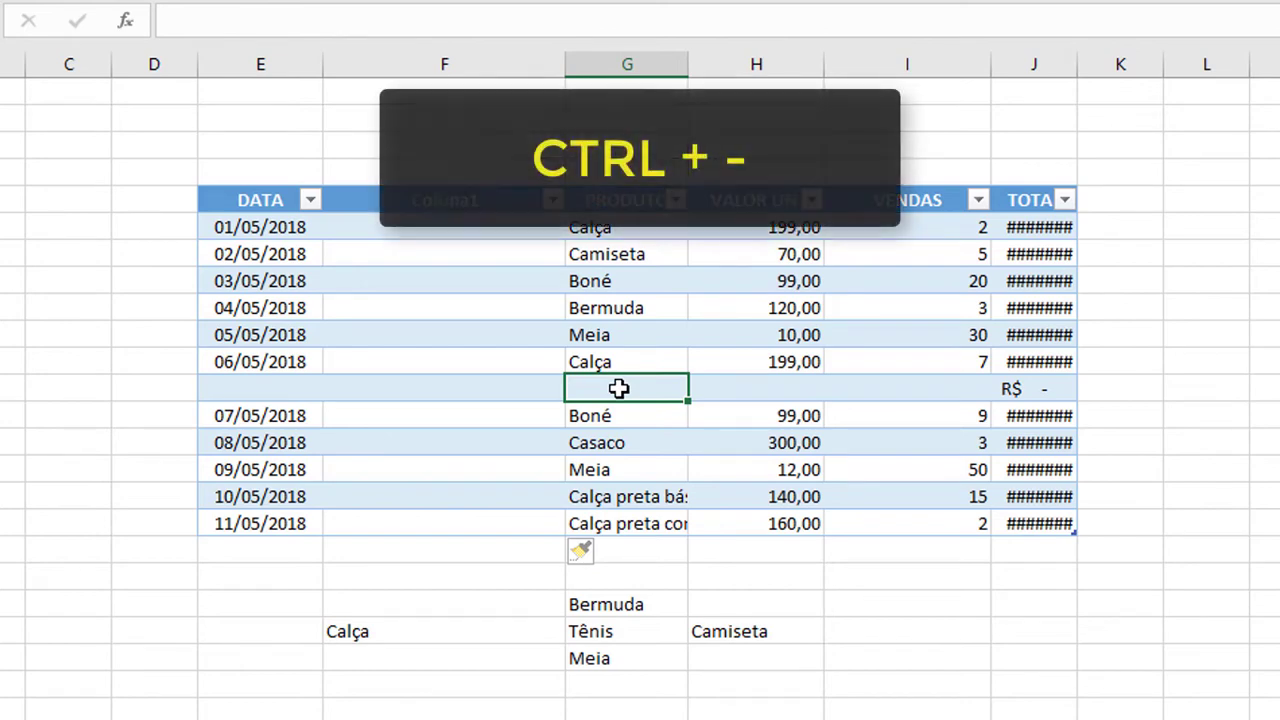
key(ctrl+minus)
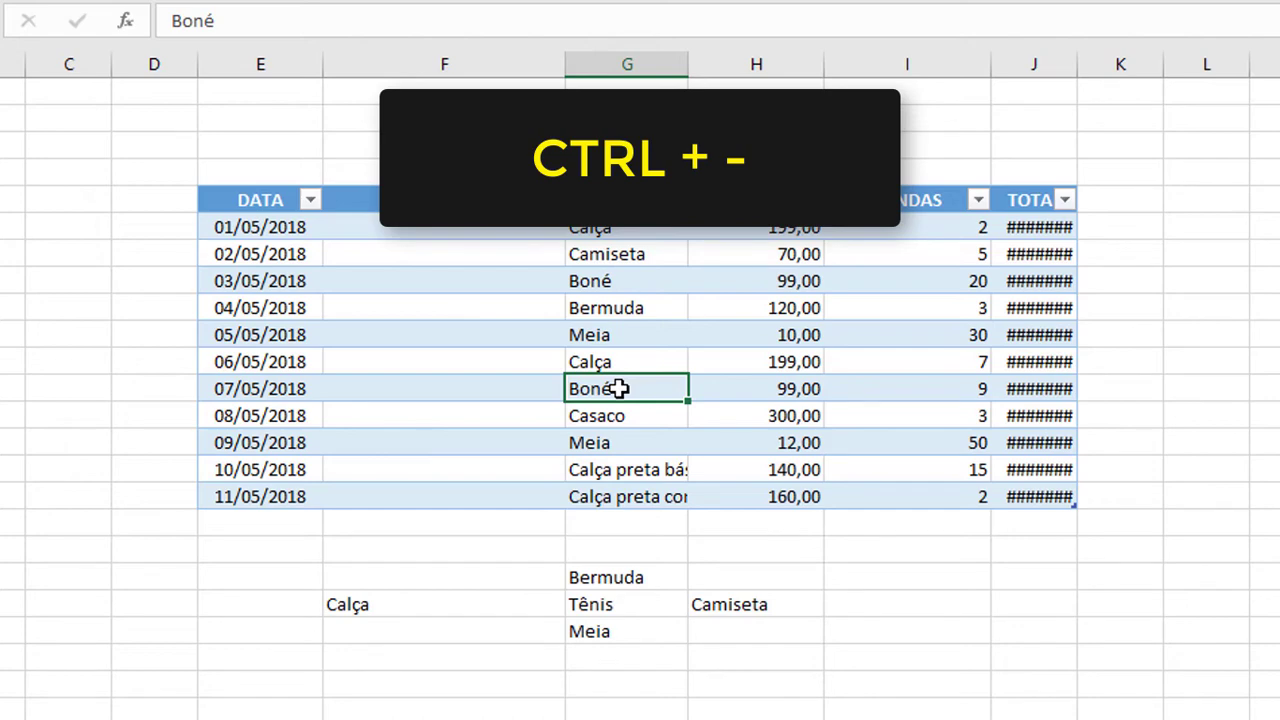
Delete the PRODUTO table column, then undo that deletion.
key(ctrl+space)
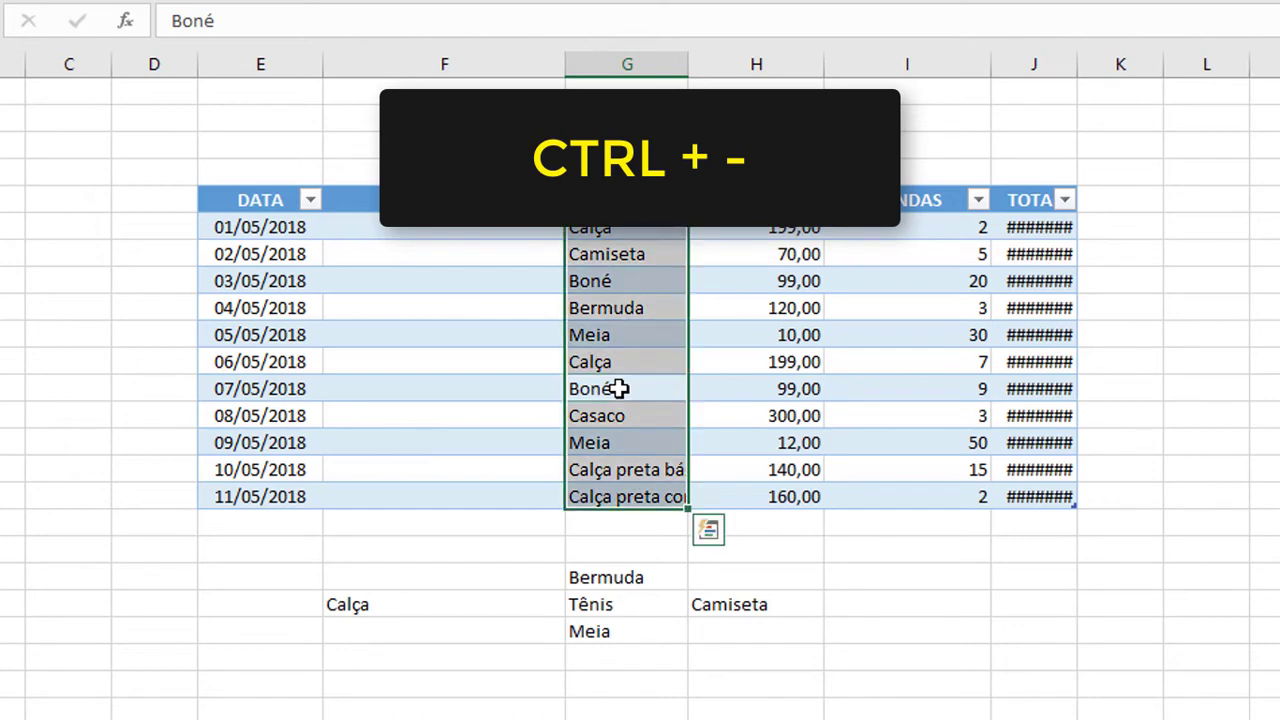
key(ctrl+minus)
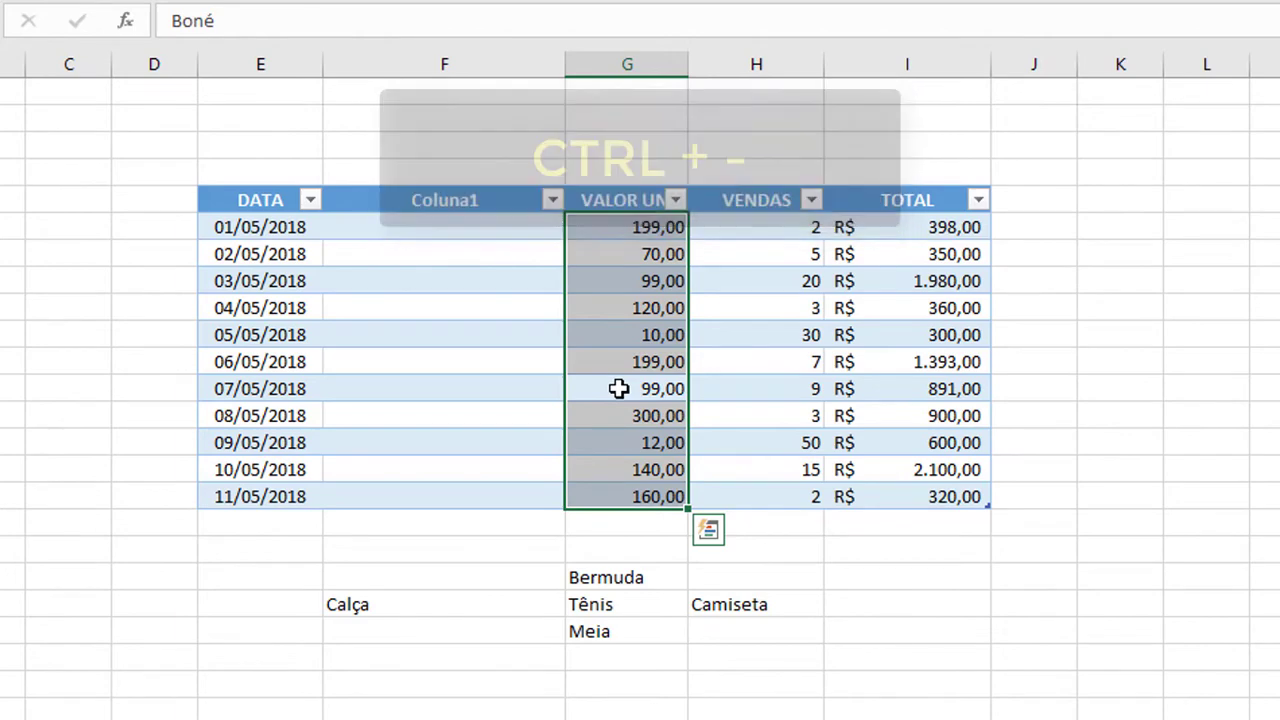
key(ctrl+z)
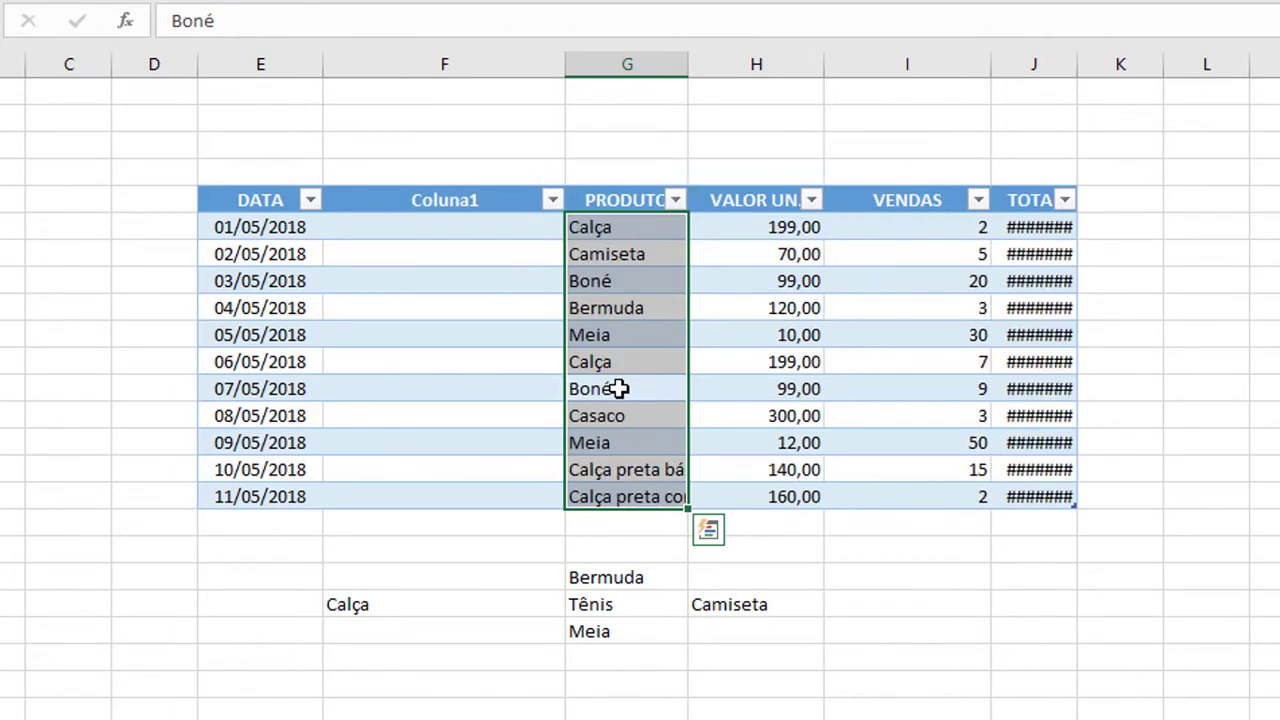
Select the blank Coluna1 table column beside PRODUTO and delete it from the table.
key(Left)
key(ctrl+space)
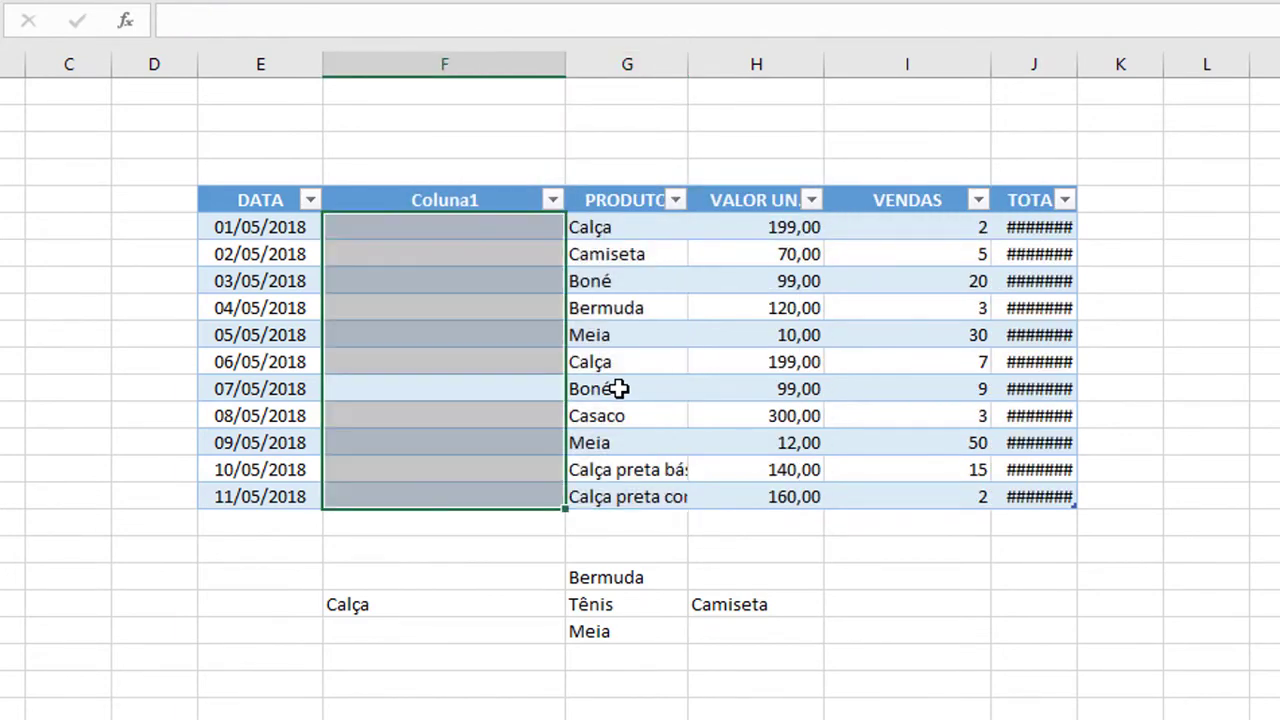
key(ctrl+minus)
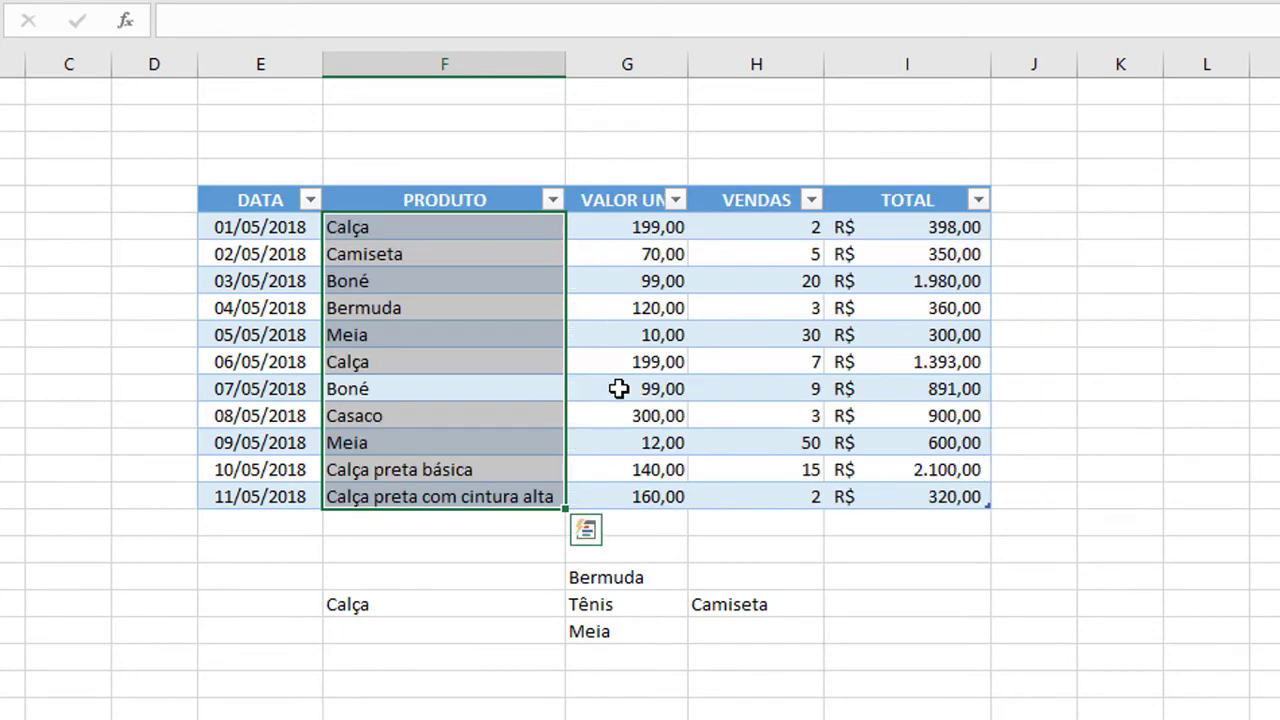
Insert a blank table row above the 05/05/2018 Meia row.
click(389, 342)
key(ctrl+plus)
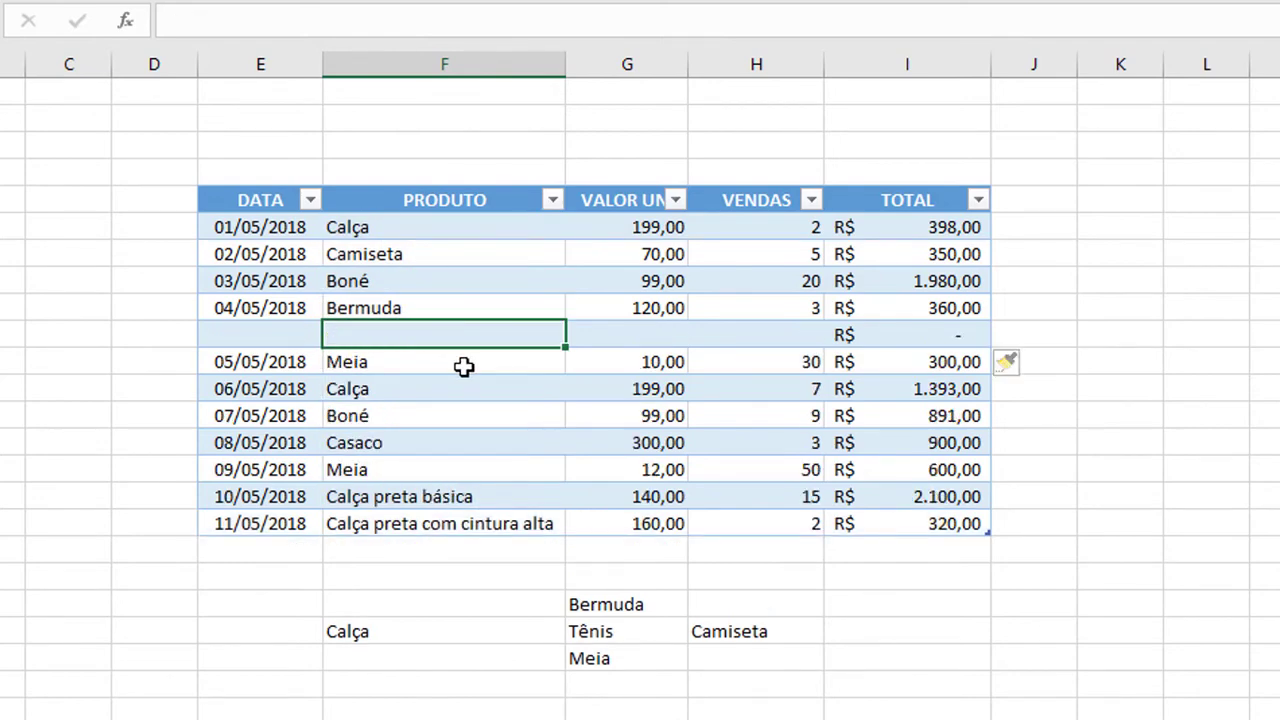
Delete the blank table row above the 05/05/2018 Meia row.
key(ctrl+minus)
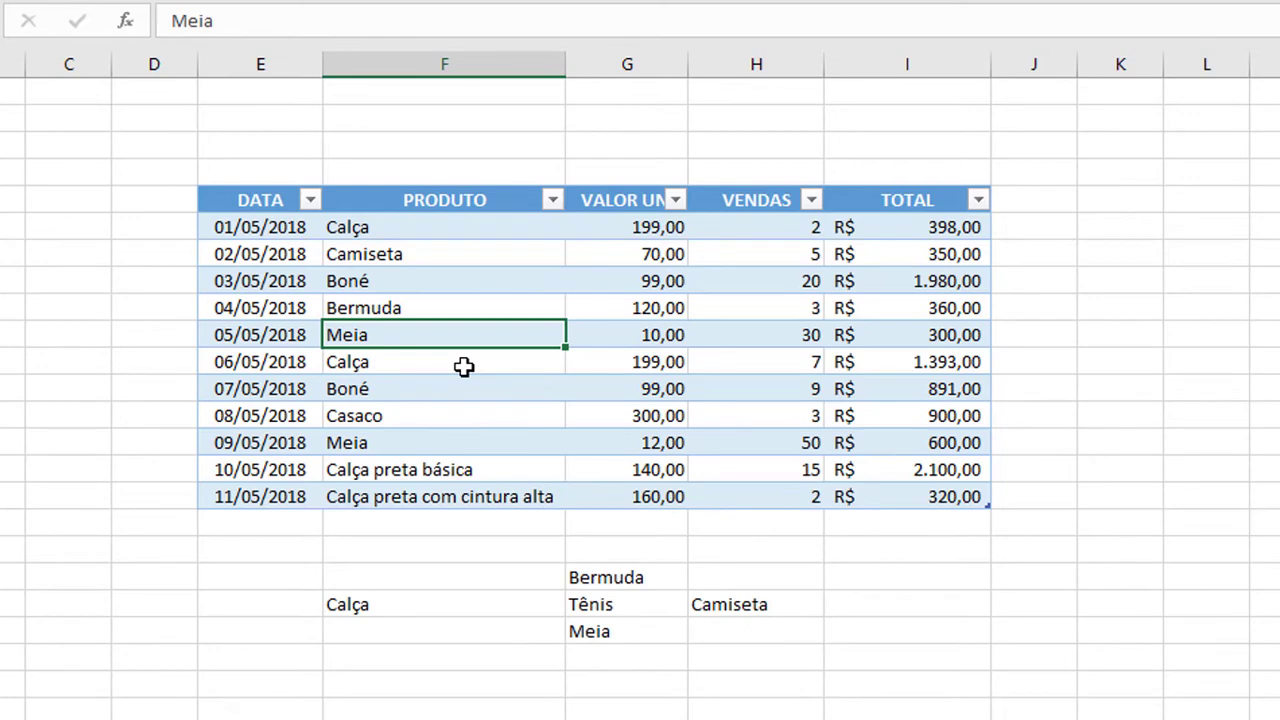
key(Up)
key(Up)
key(Up)
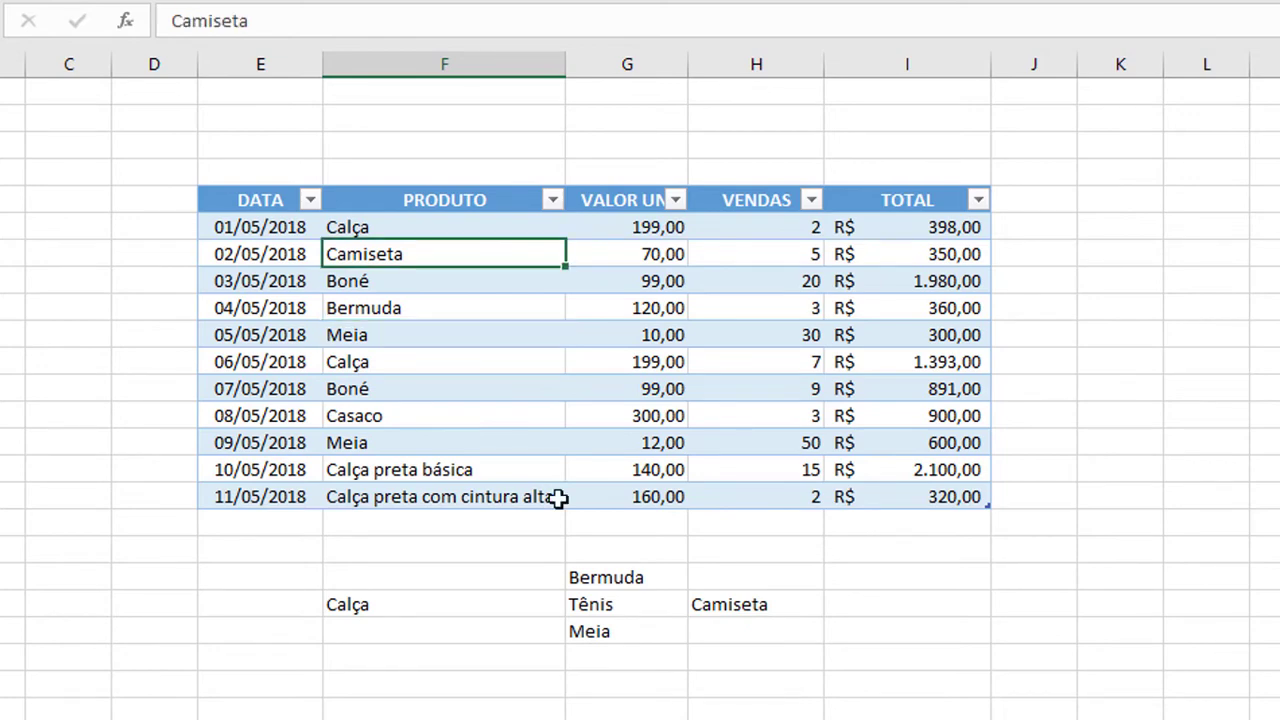
Select entire worksheet row 10, then delete entire worksheet column F with the PRODUTO data and undo that deletion.
click(468, 63)
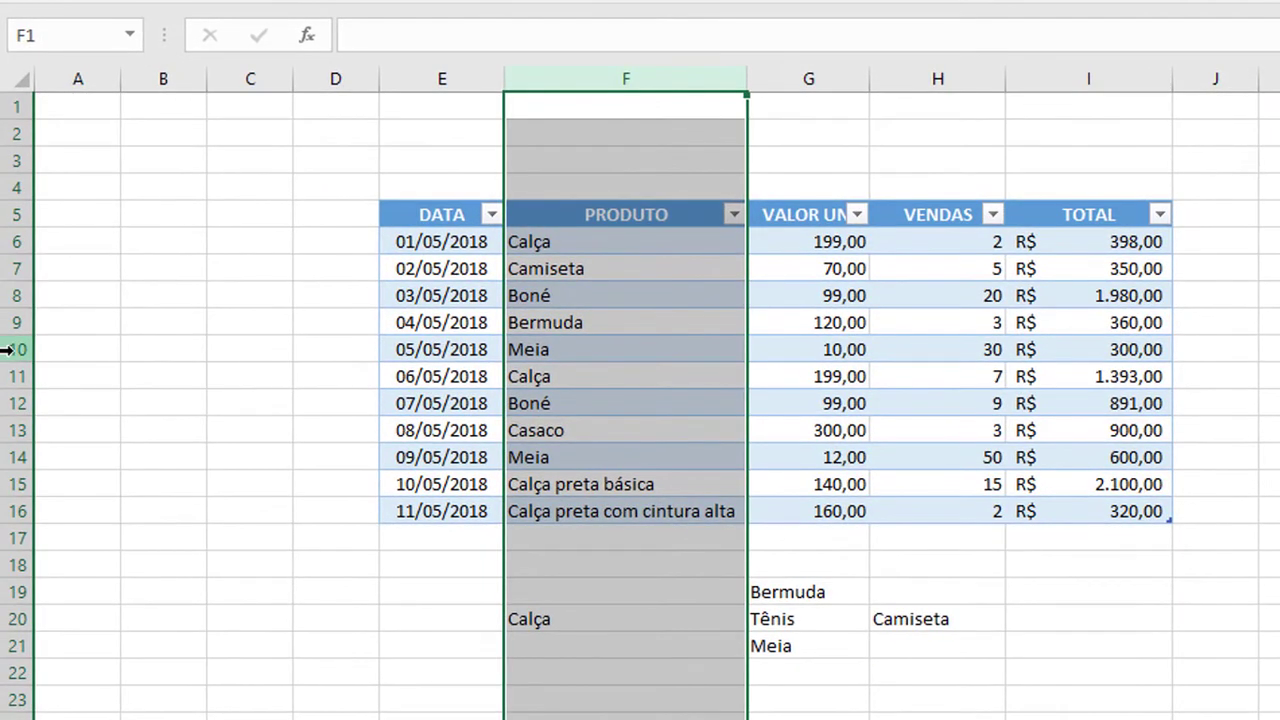
click(0, 338)
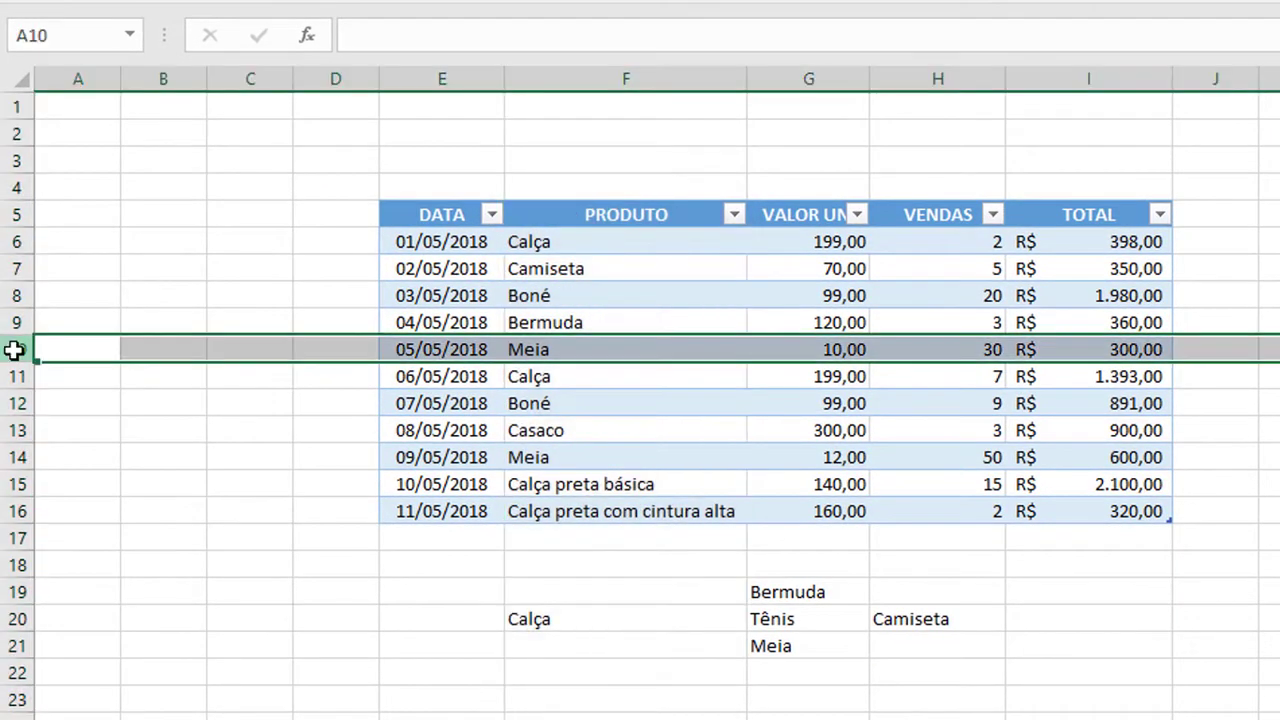
click(608, 75)
right_click(609, 76)
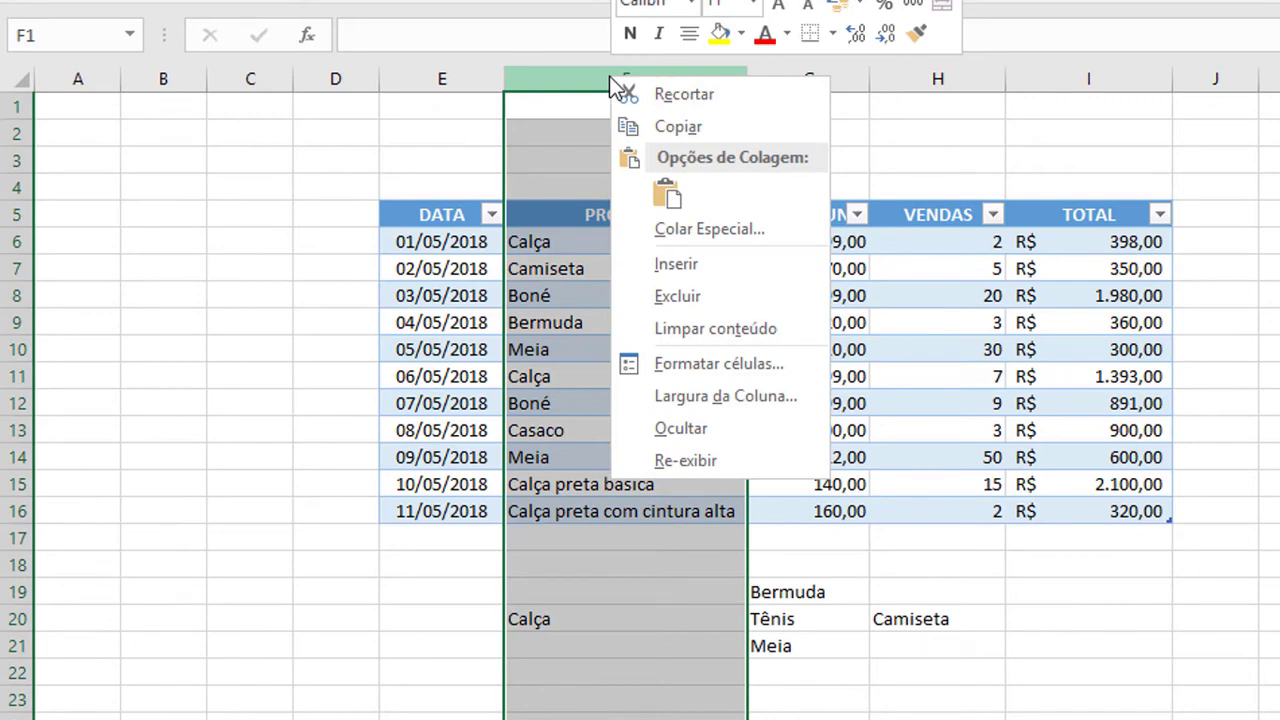
click(708, 300)
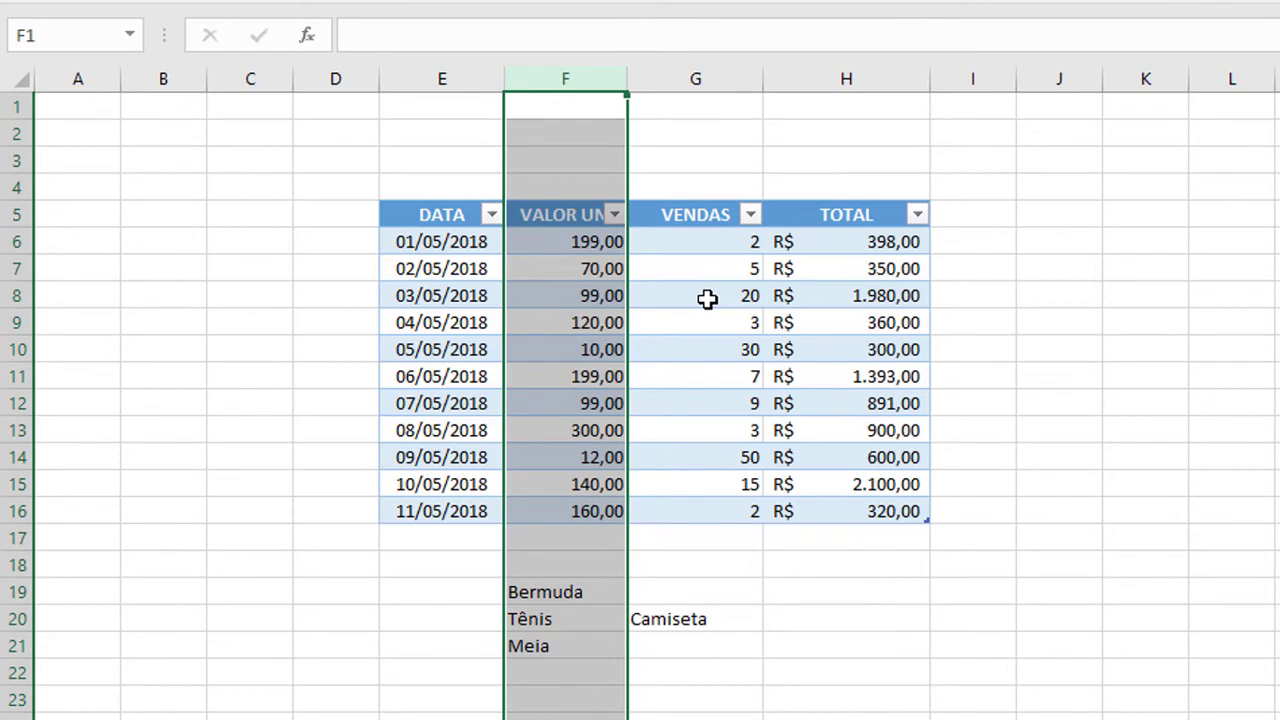
key(ctrl+z)
click(666, 295)
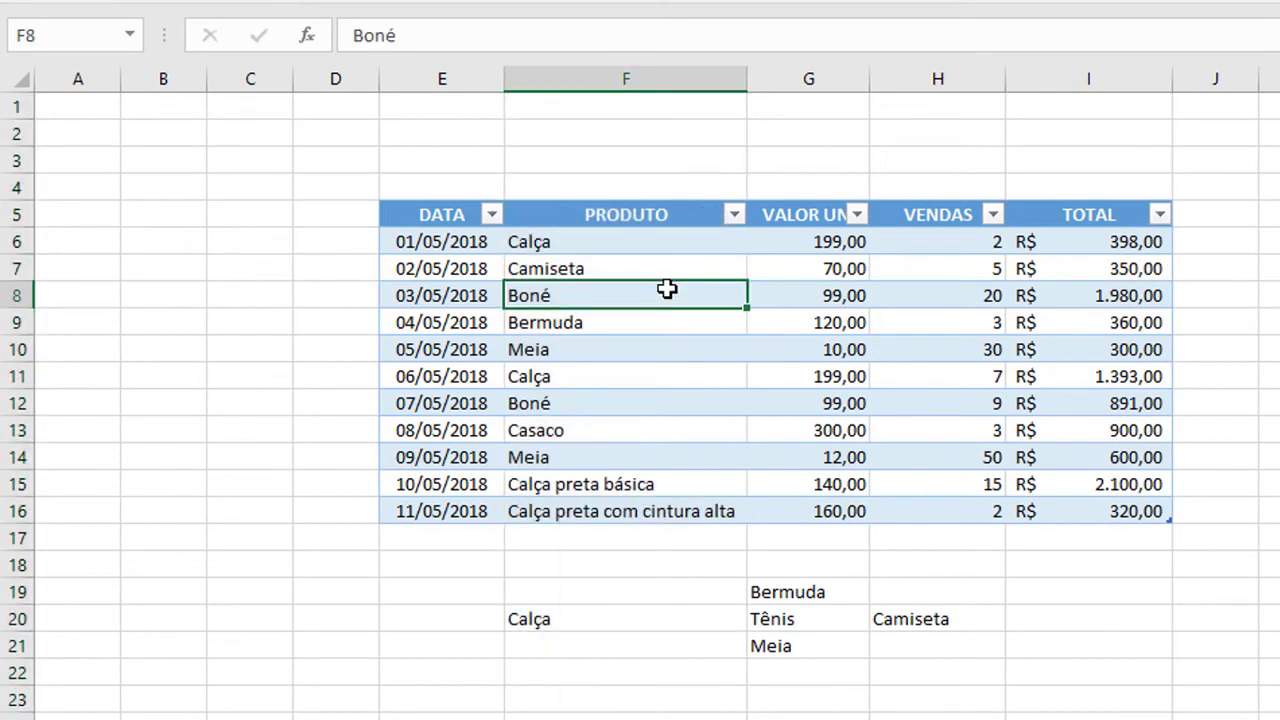
Select the VALOR UN. column within the table and delete only that table column, then undo the deletion.
drag(624, 216, 625, 502)
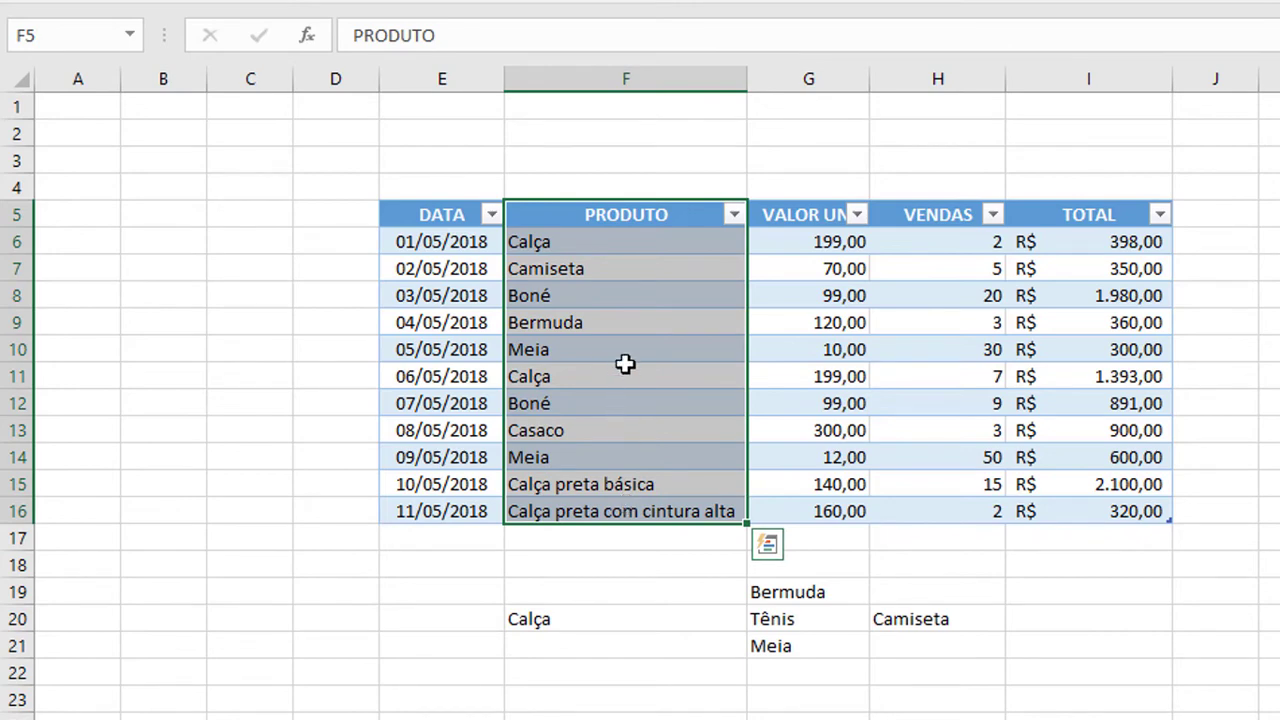
click(848, 262)
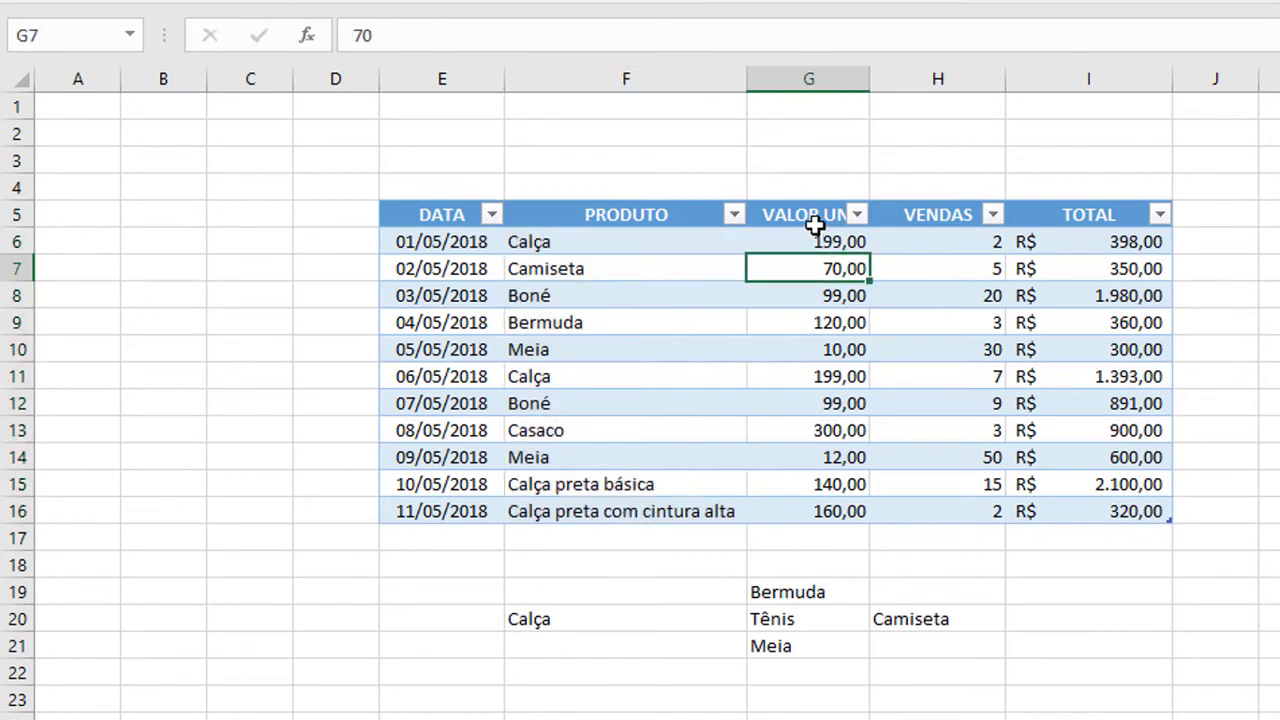
drag(815, 216, 818, 502)
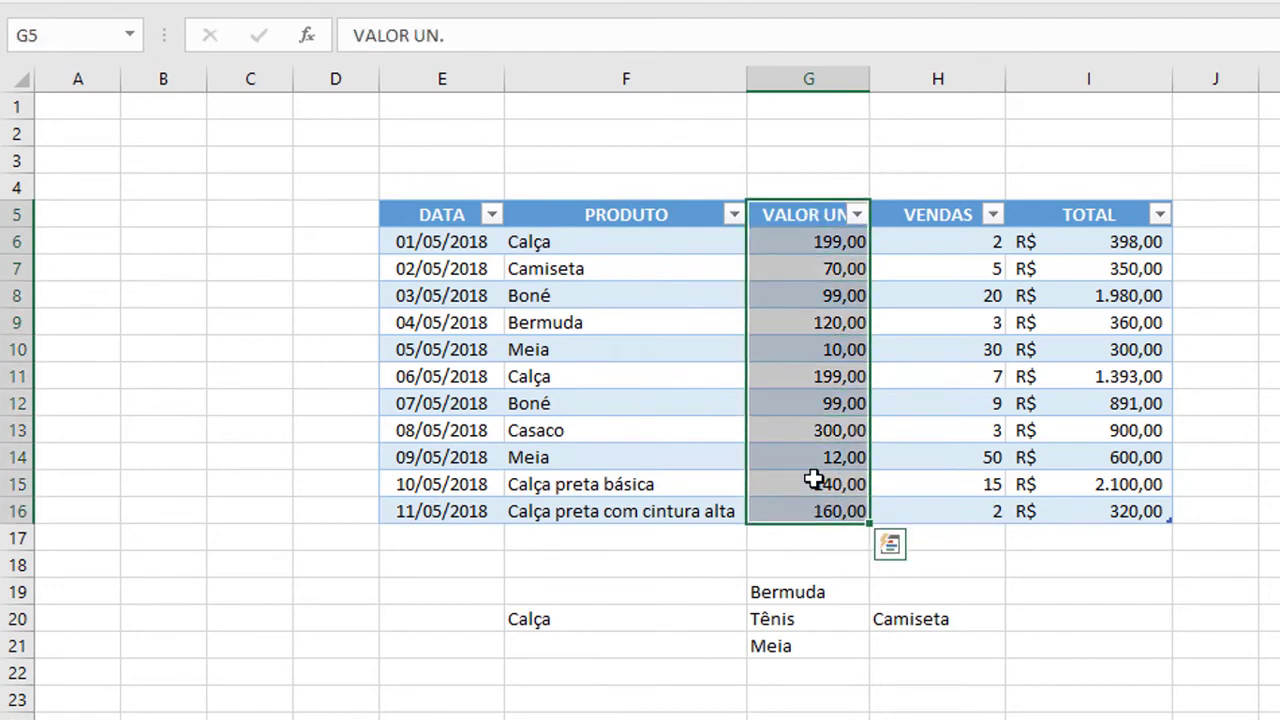
right_click(818, 371)
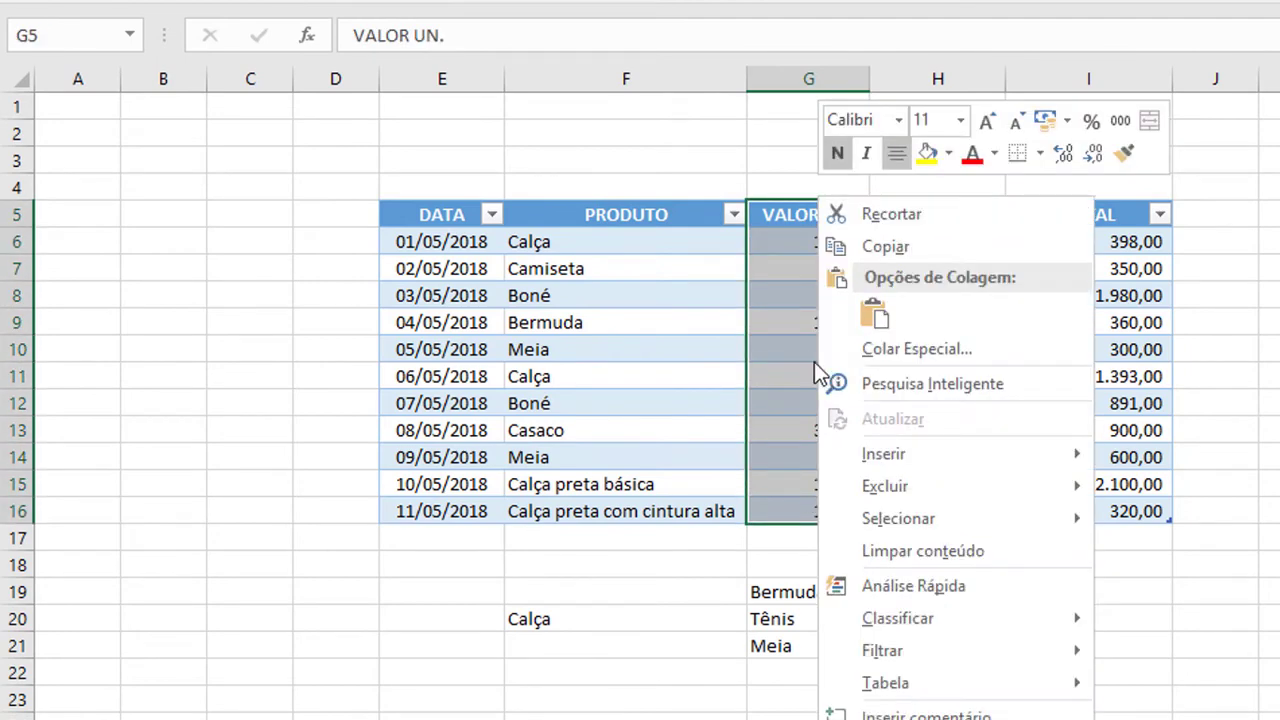
mouse_move(936, 488)
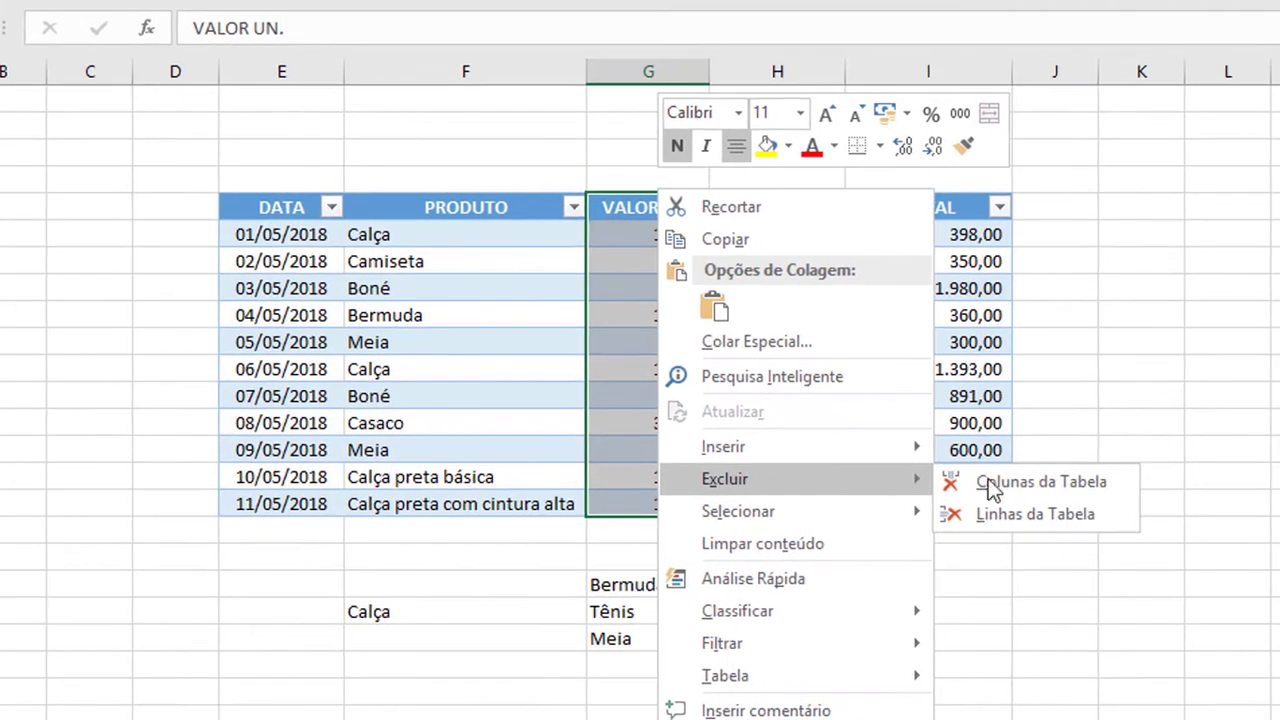
click(1060, 484)
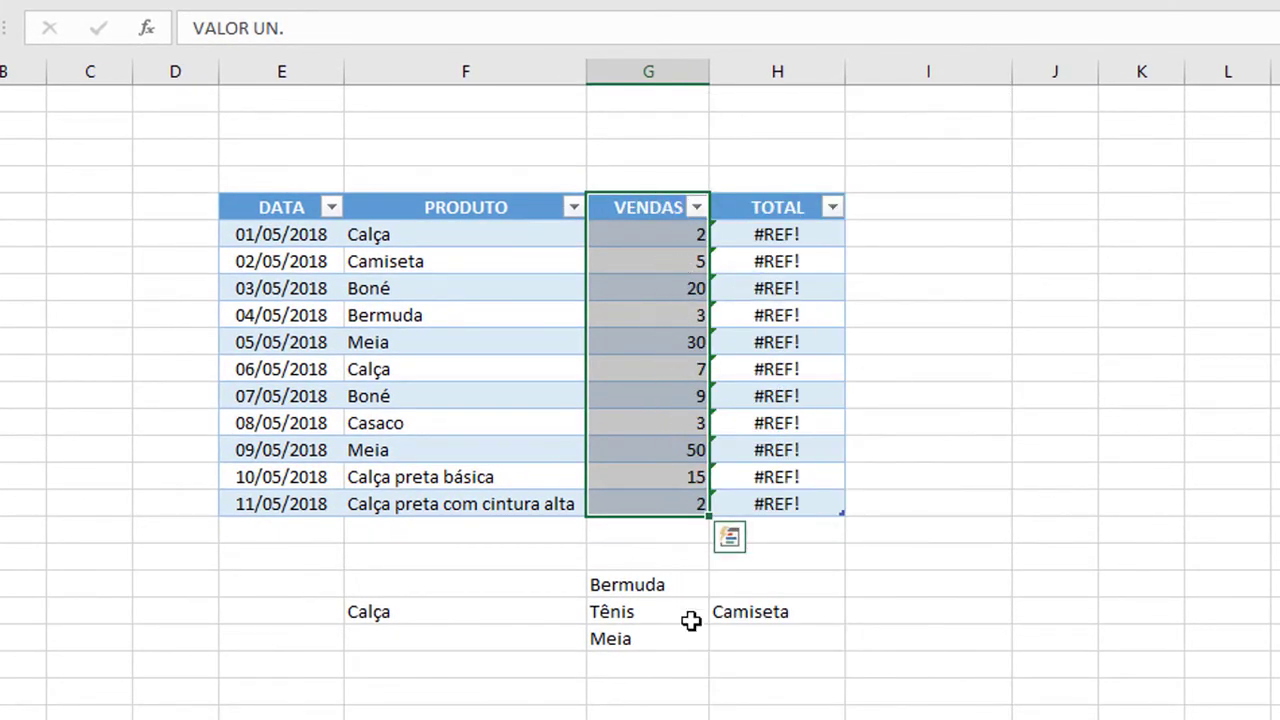
drag(623, 582, 680, 626)
click(750, 620)
key(ctrl+z)
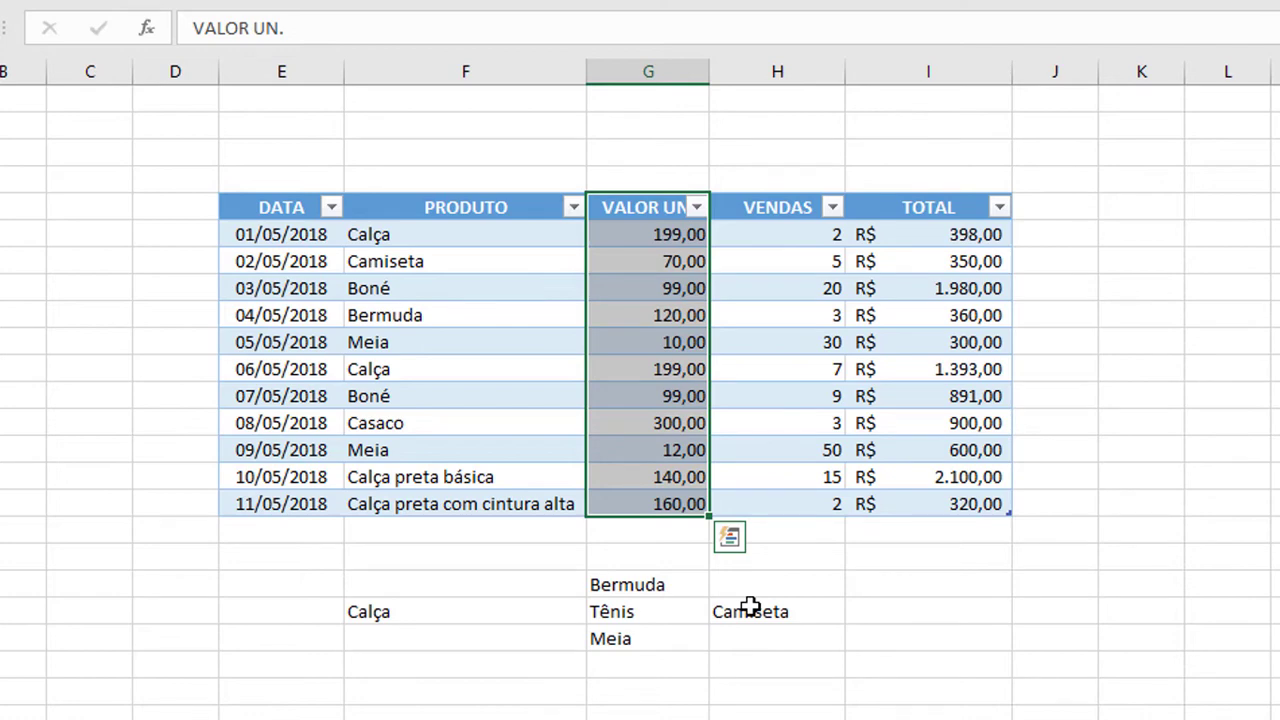
Narrow the PRODUTO column so its long product names are cut off, then autofit it to its longest entry.
click(559, 534)
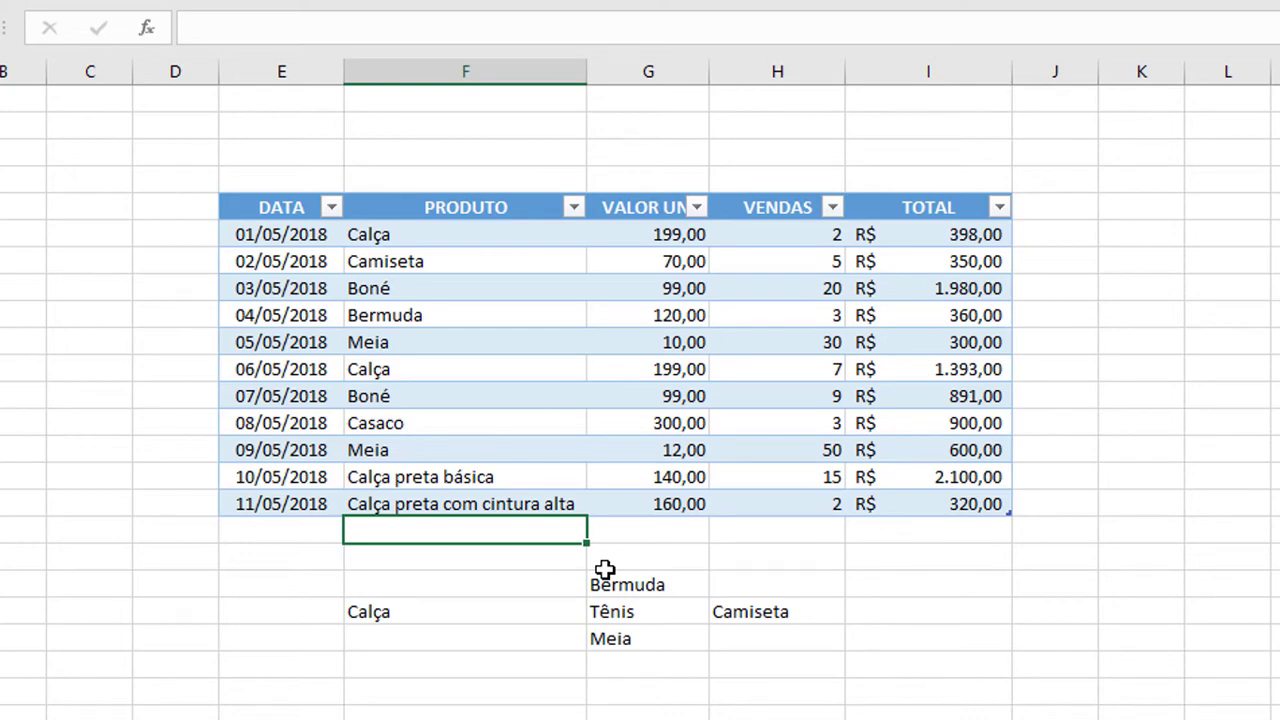
drag(585, 72, 469, 86)
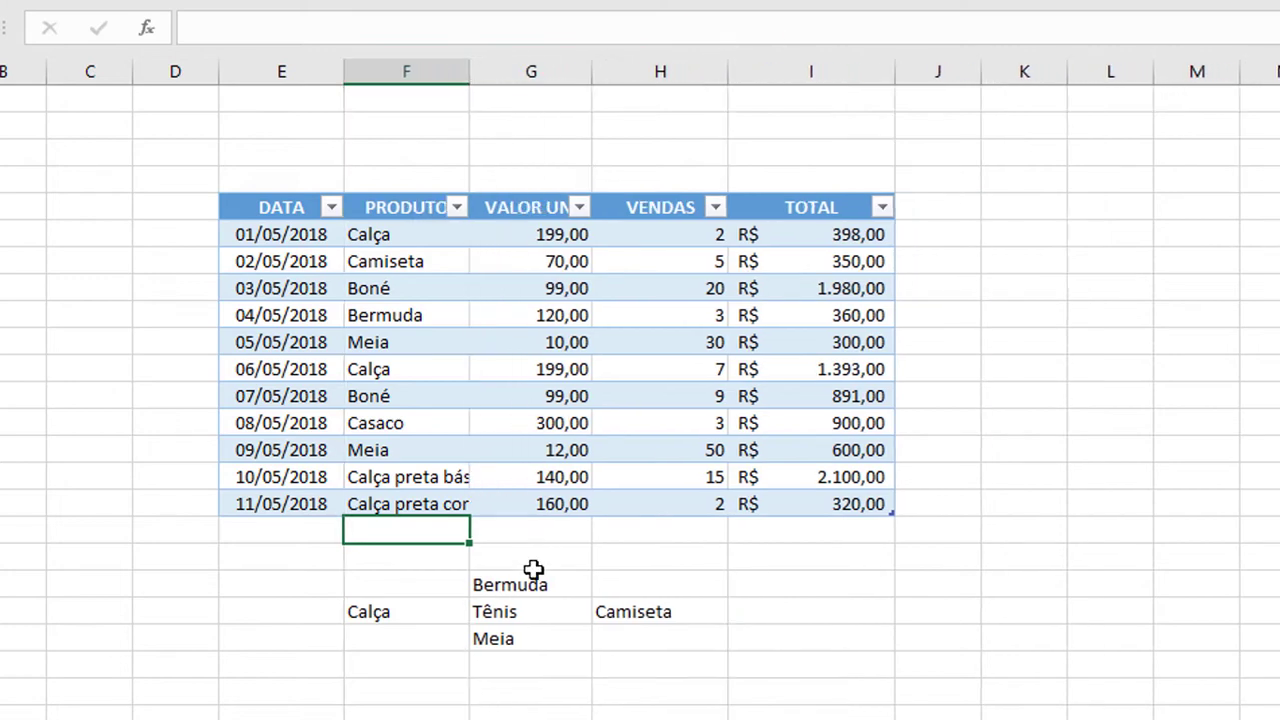
click(420, 504)
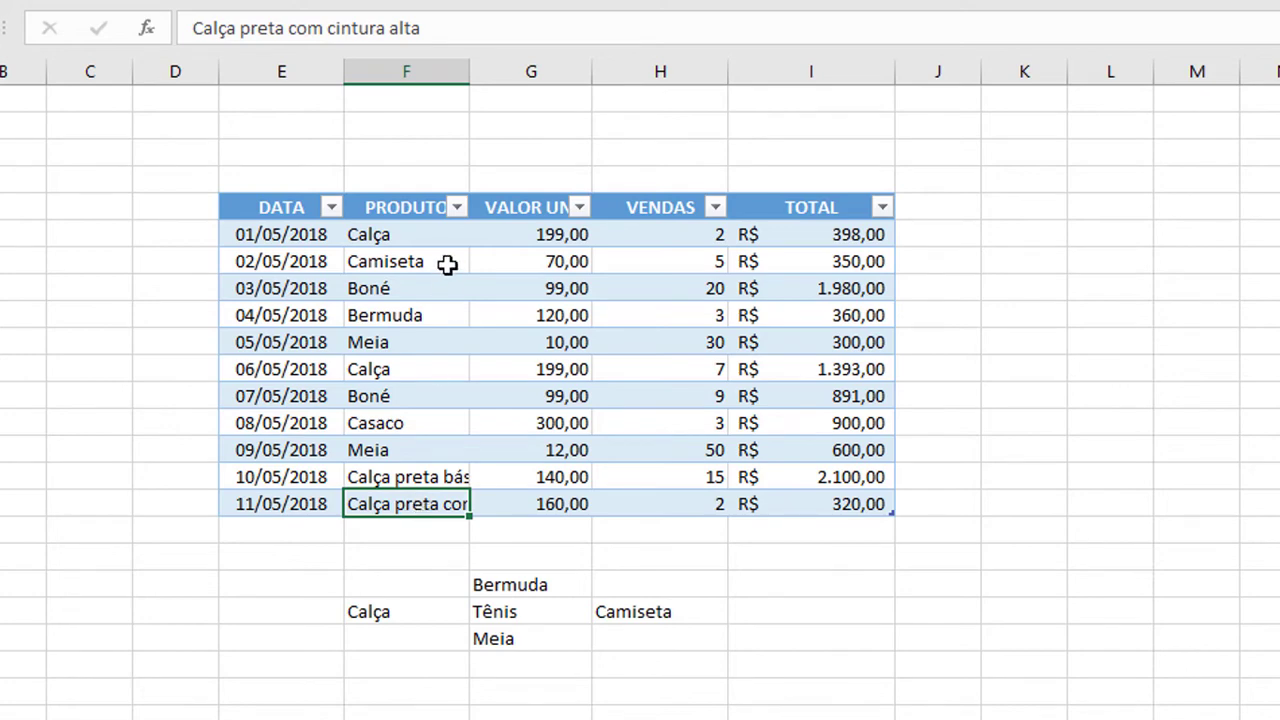
double_click(468, 72)
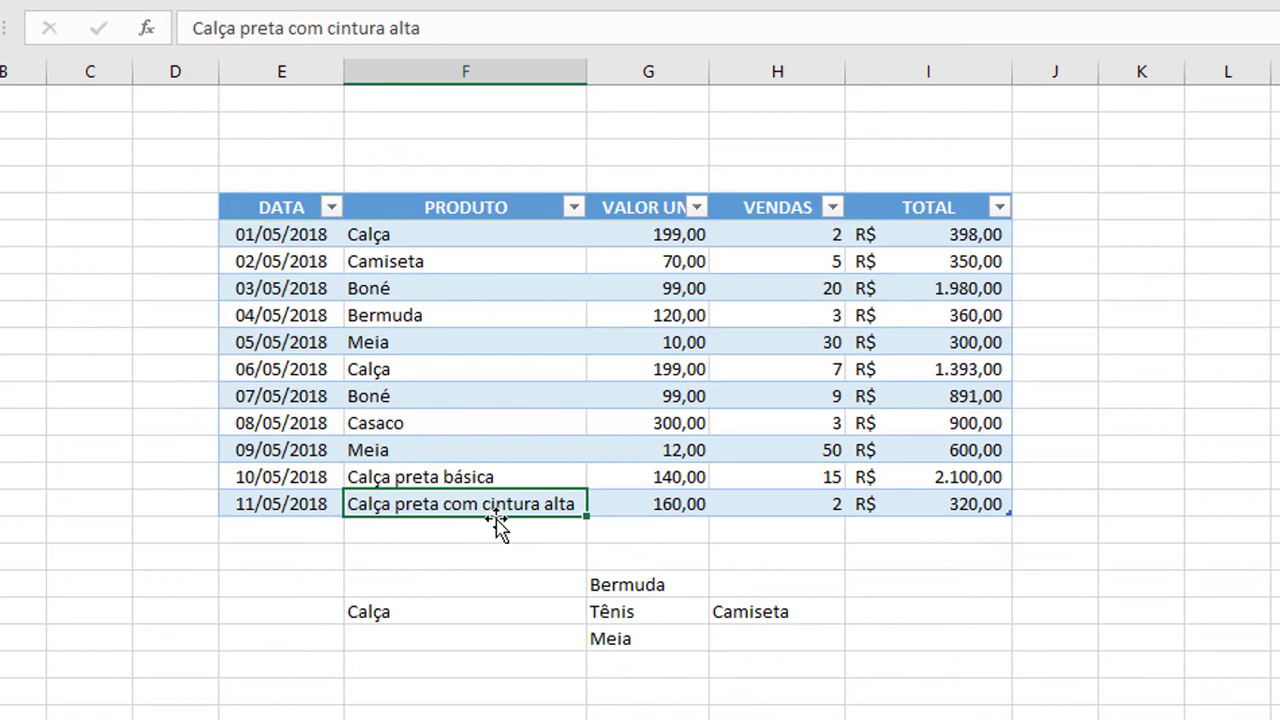
Narrow the PRODUTO column until only the Calça preta com cintura alta entry is cut off, and check its cells.
click(500, 482)
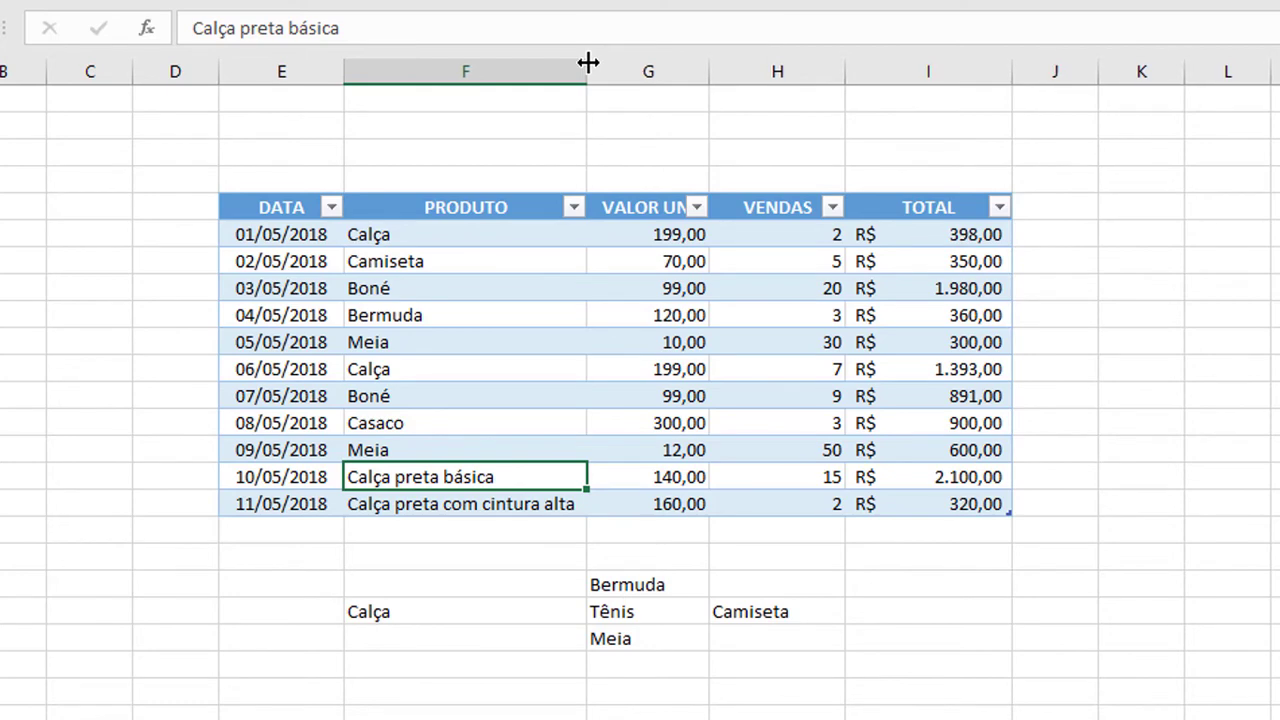
drag(588, 63, 516, 63)
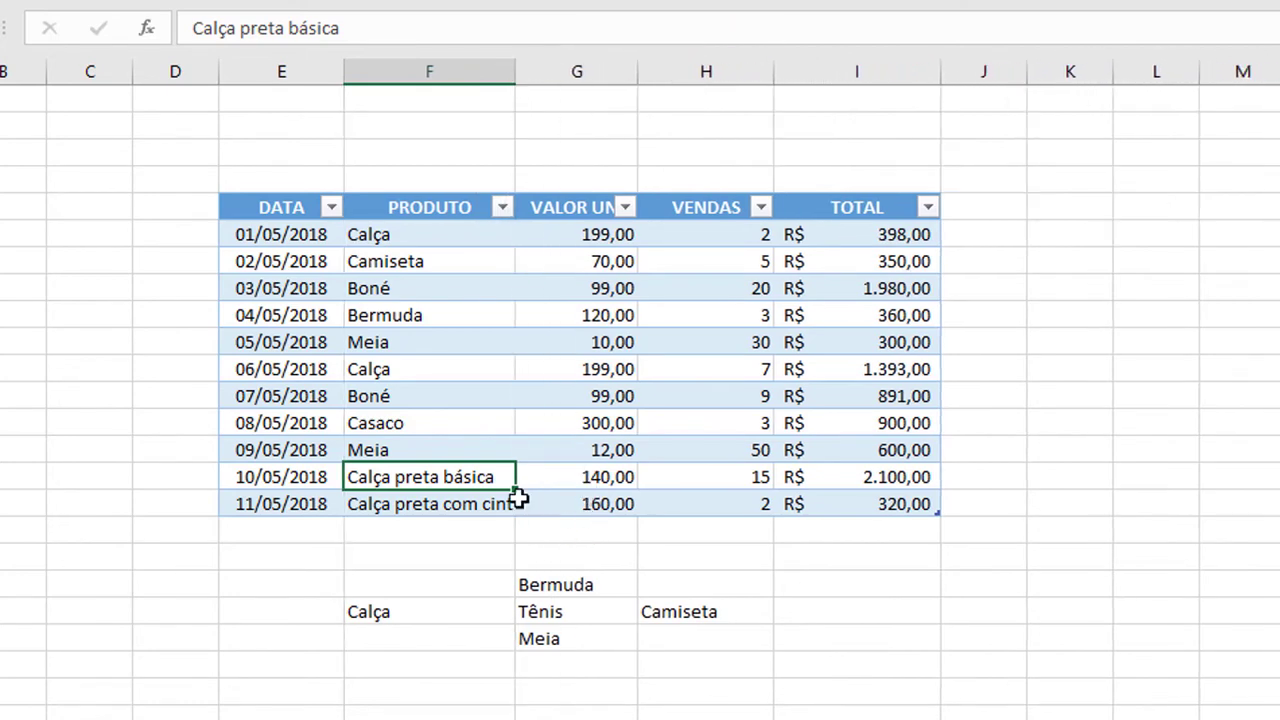
click(459, 447)
click(457, 425)
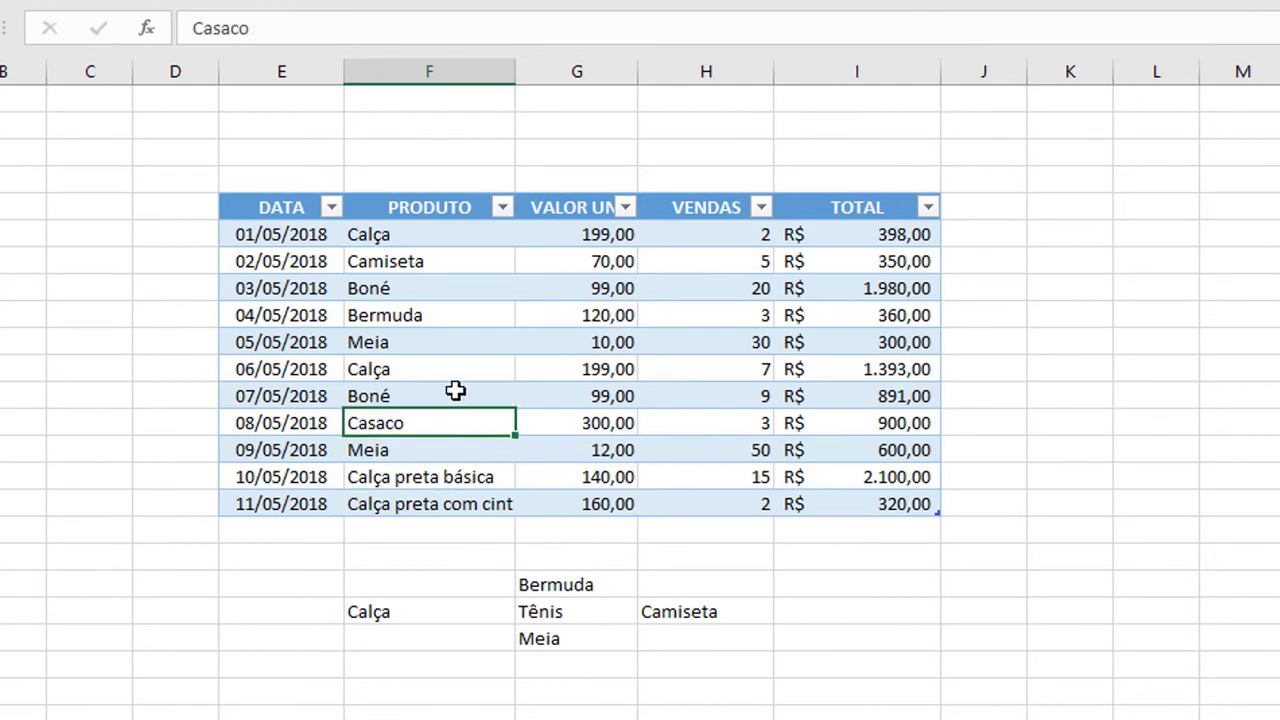
click(454, 392)
click(452, 292)
click(461, 469)
click(465, 506)
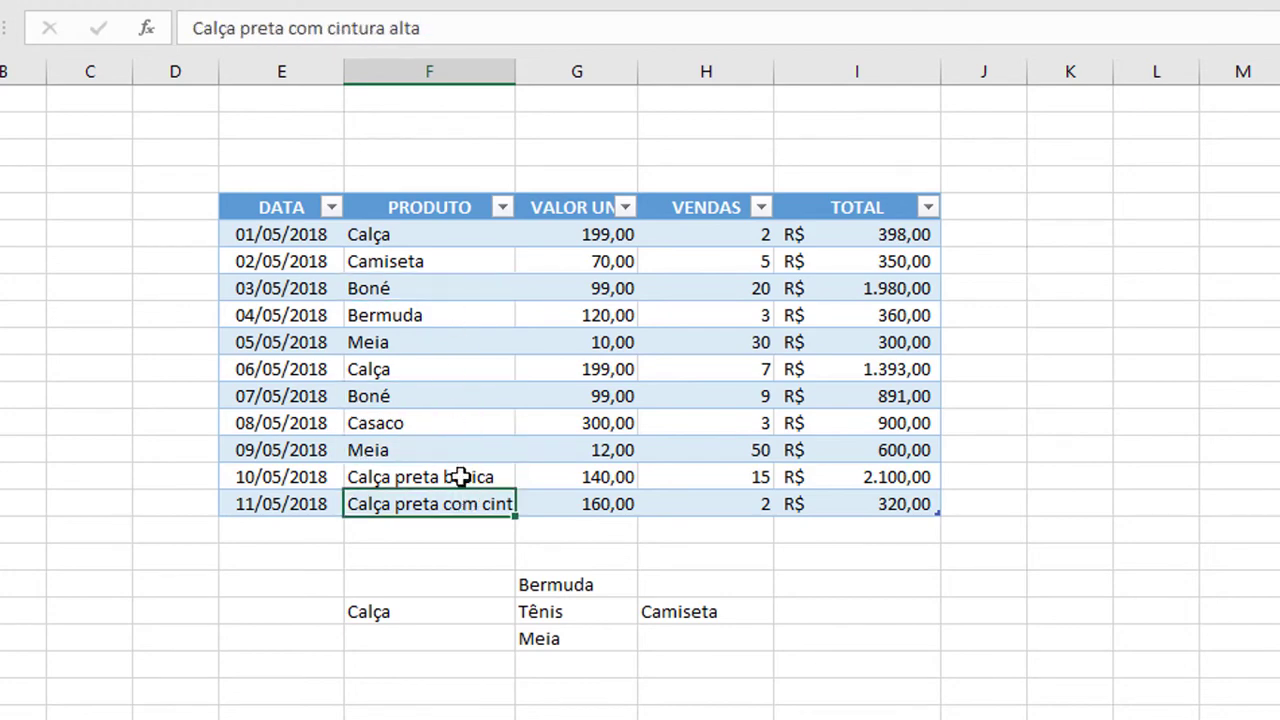
Autofit the PRODUTO column's width to the Calça preta básica cell only.
click(462, 472)
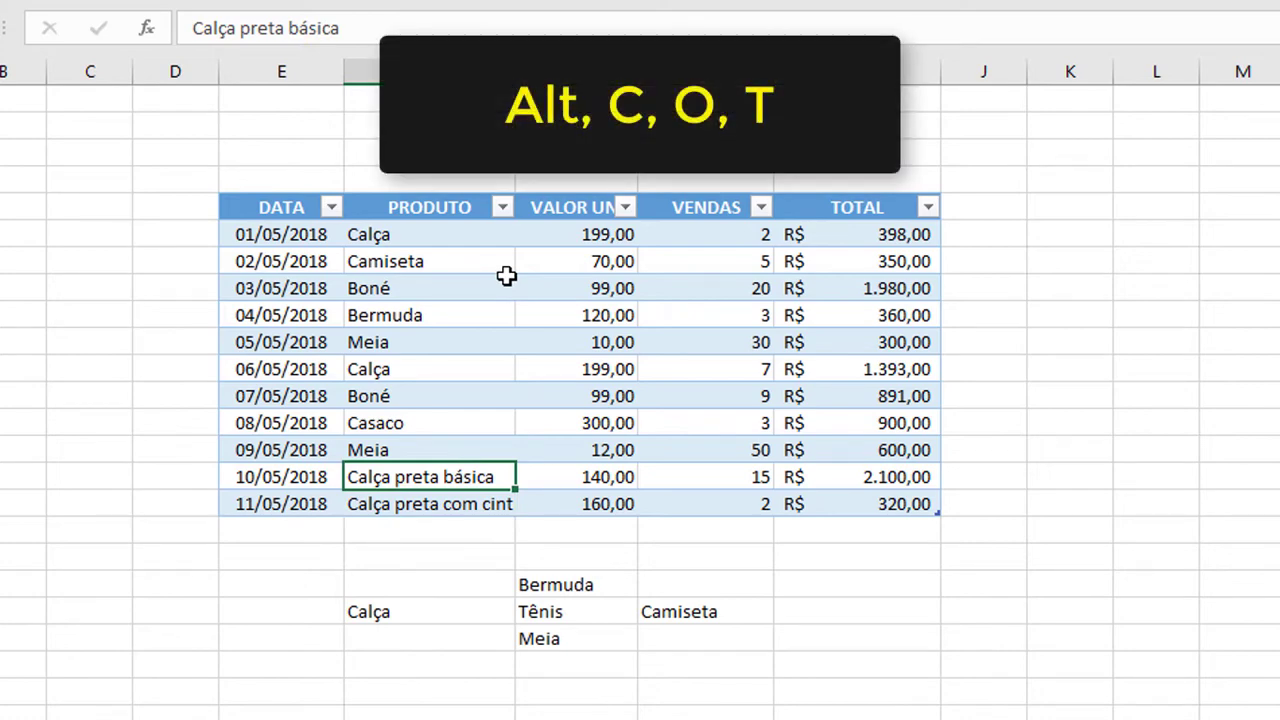
key(alt)
key(c)
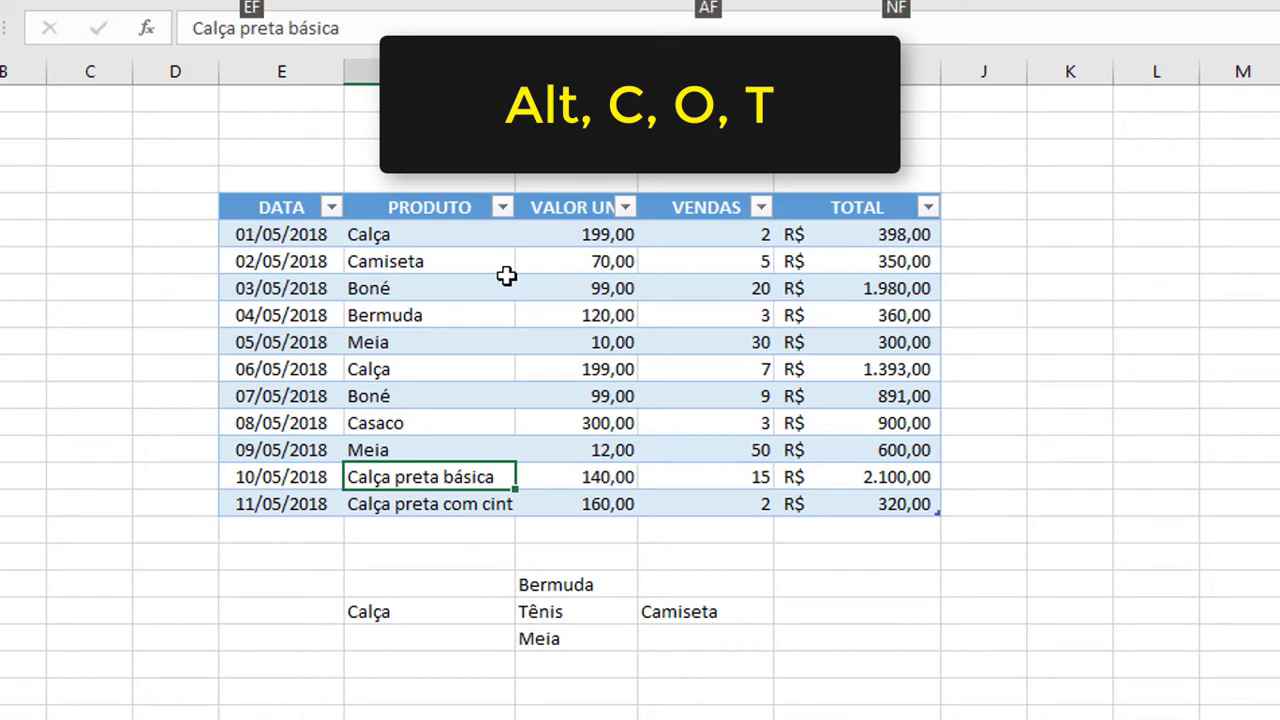
key(o)
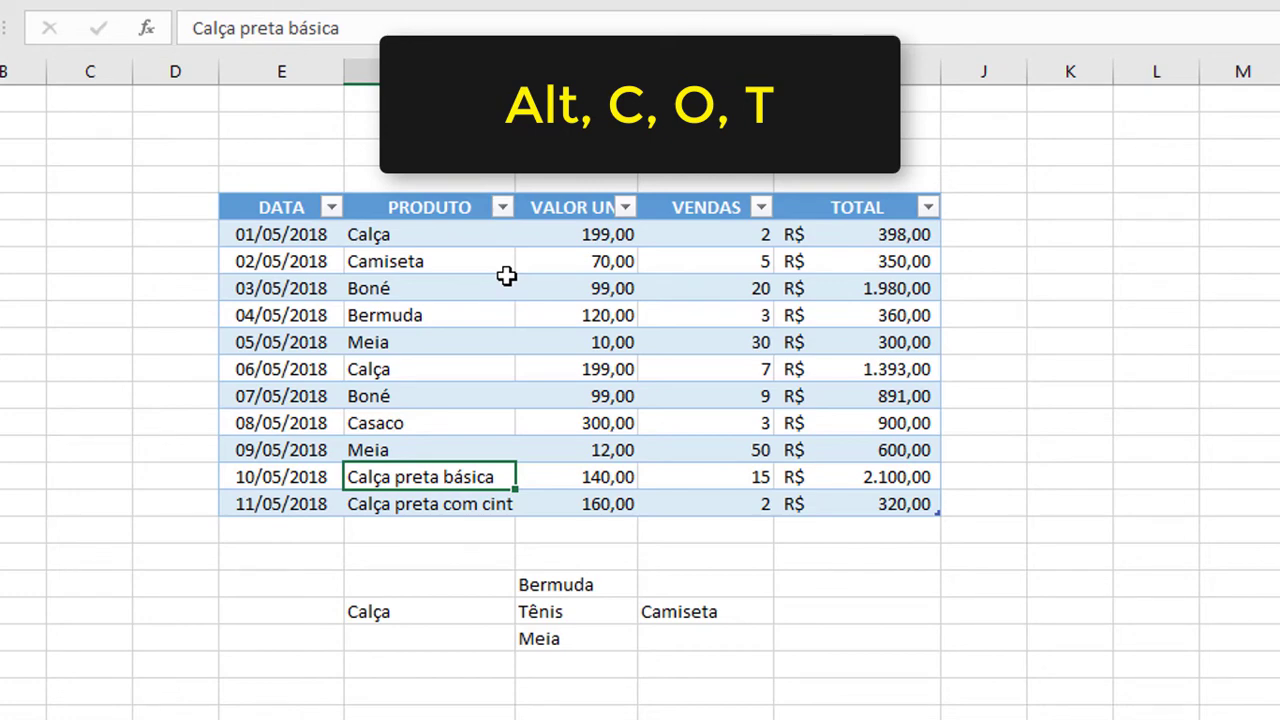
key(t)
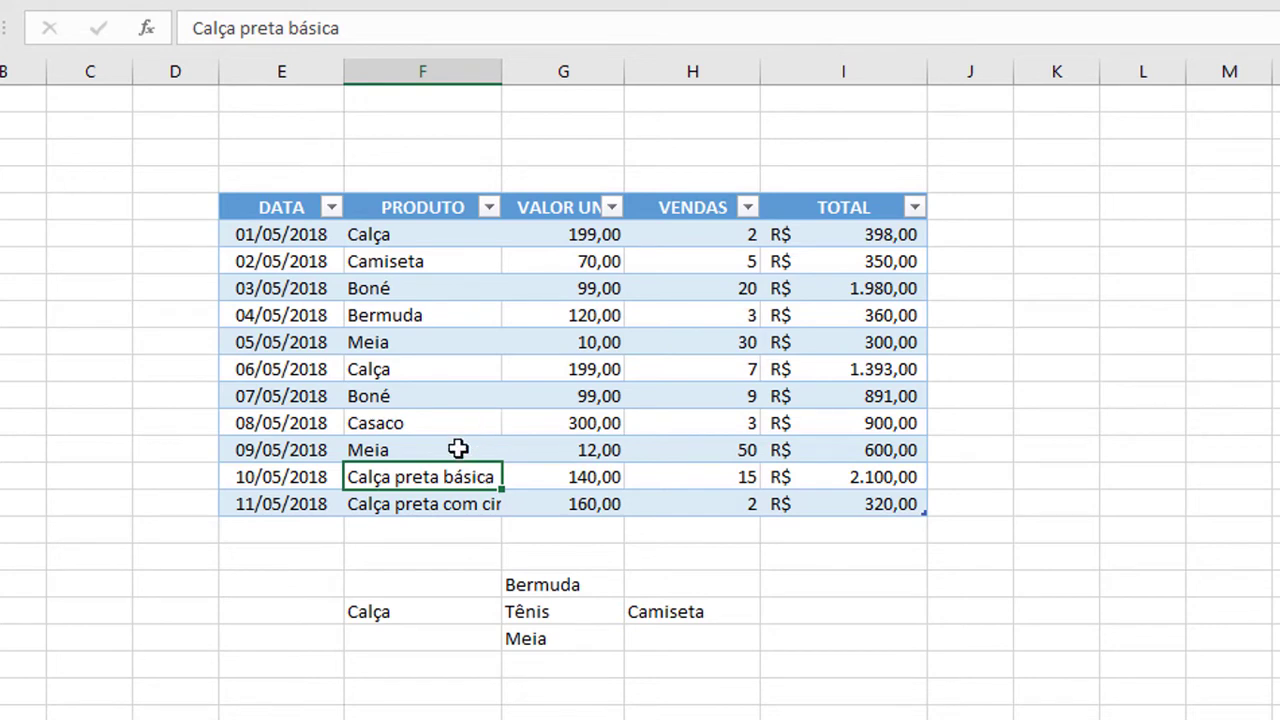
Autofit the PRODUTO column to the 04/05/2018 Bermuda cell, then widen it slightly and autofit it to its longest entry.
click(436, 315)
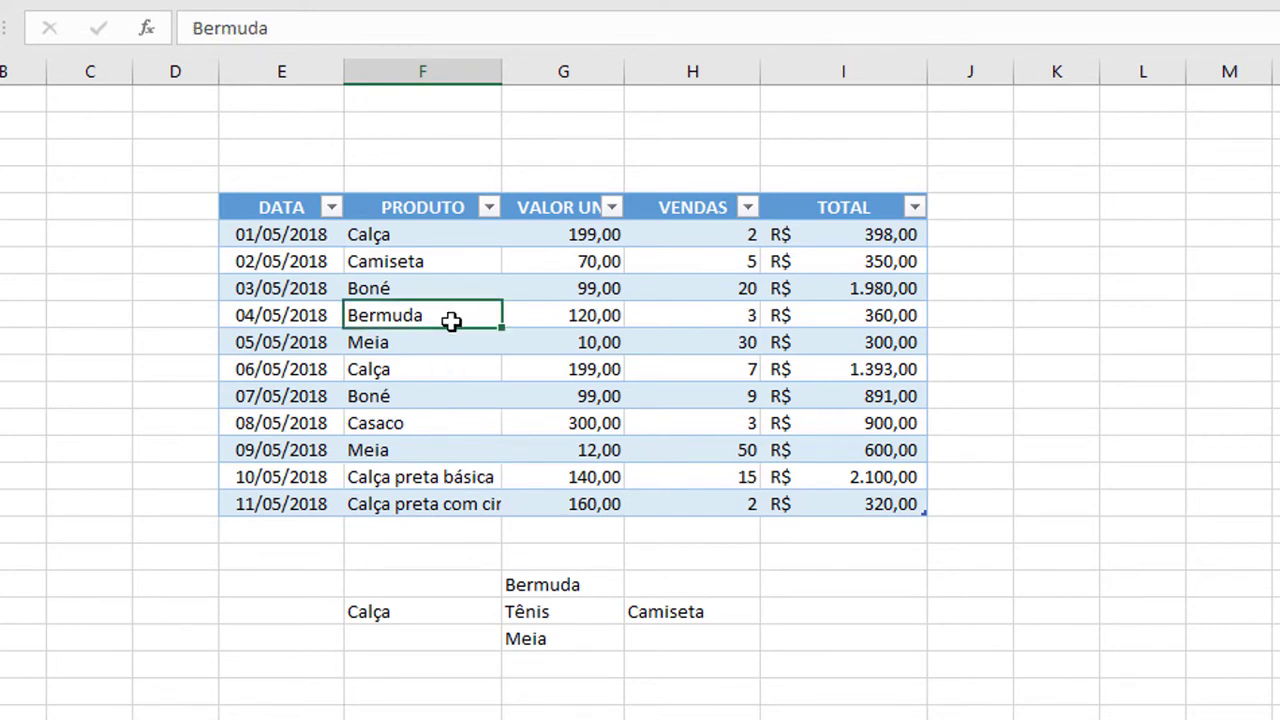
key(alt+c)
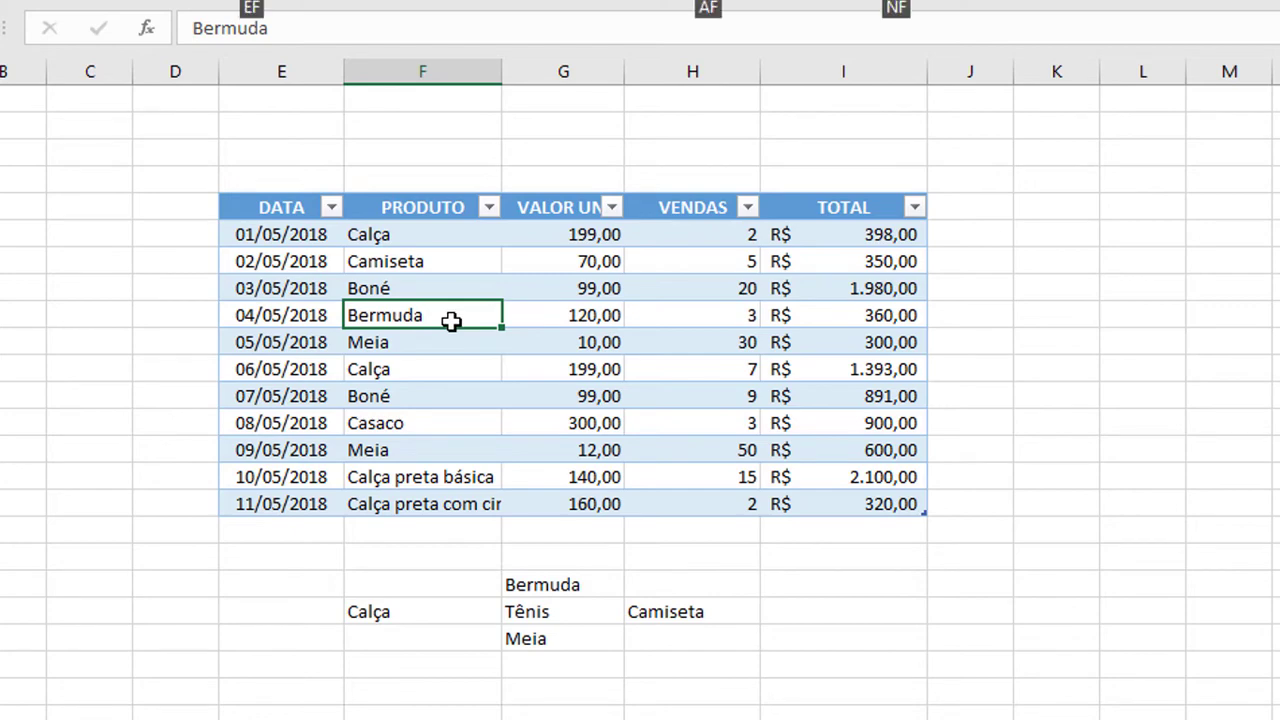
key(Escape)
key(alt+c)
key(o)
key(i)
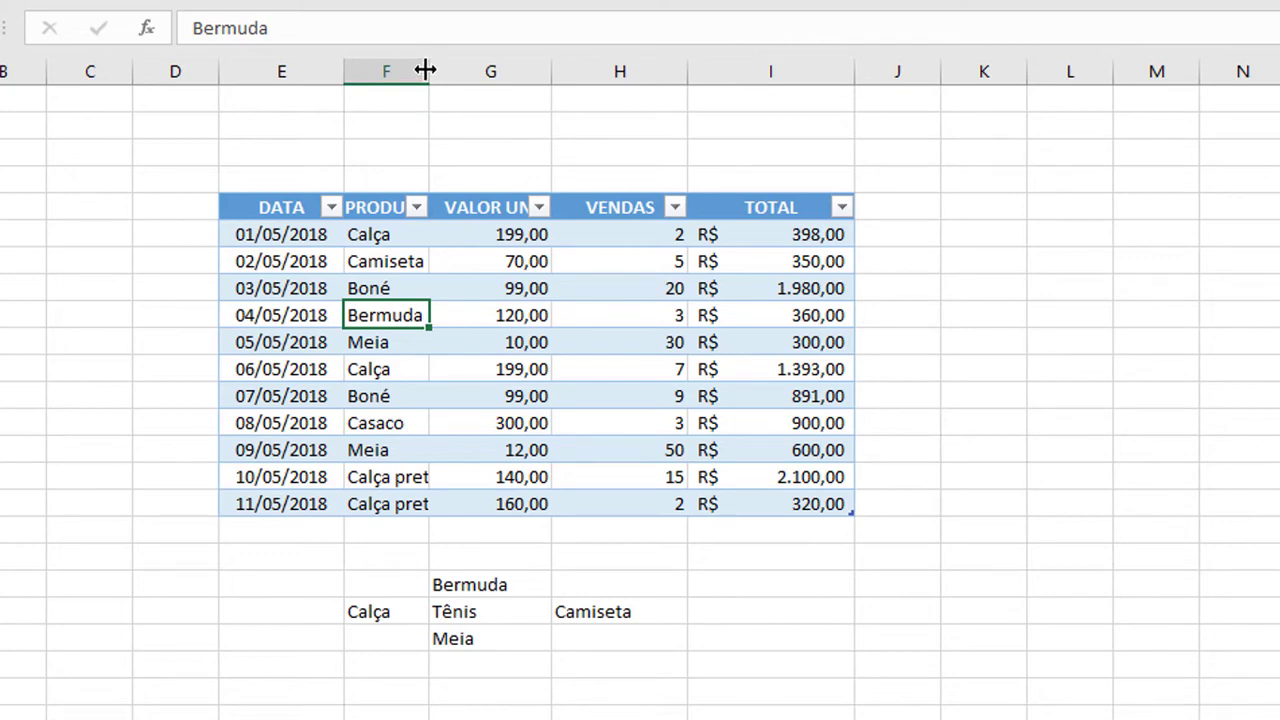
drag(428, 72, 439, 68)
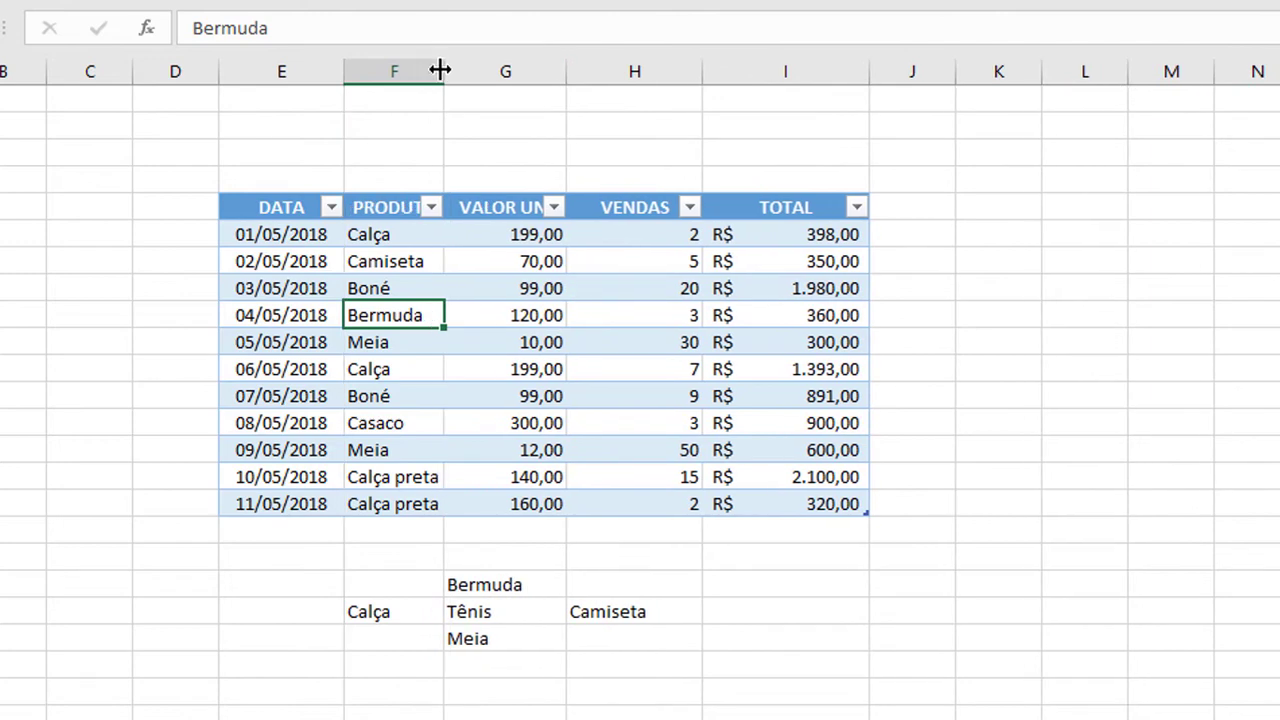
double_click(441, 69)
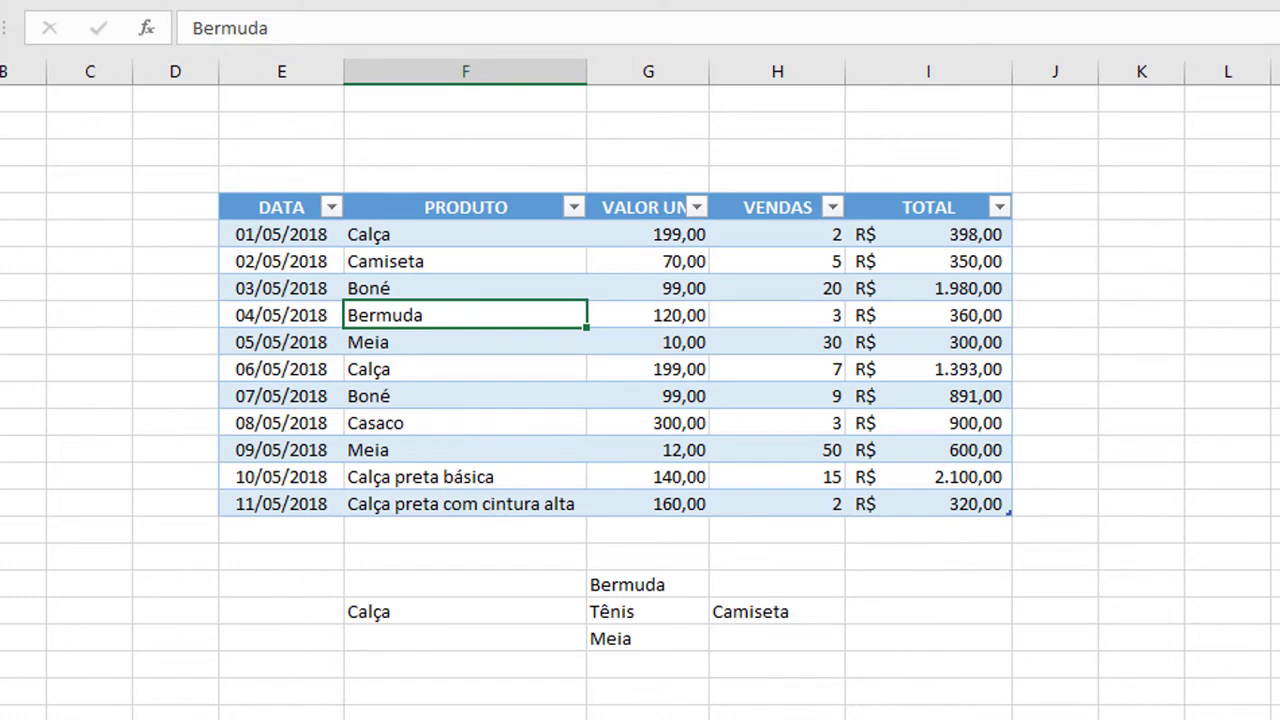
Enlarge the height of the 04/05/2018 Bermuda row, then autofit the row height to its content.
drag(0, 328, 0, 407)
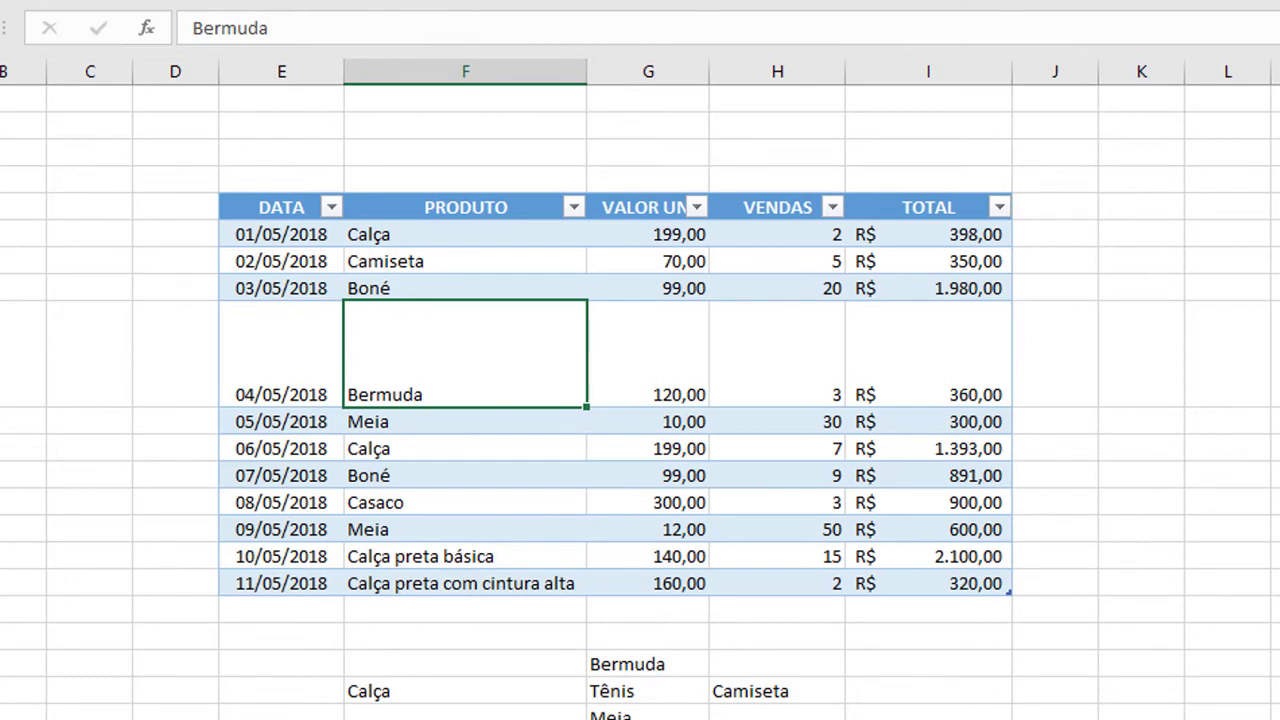
key(alt)
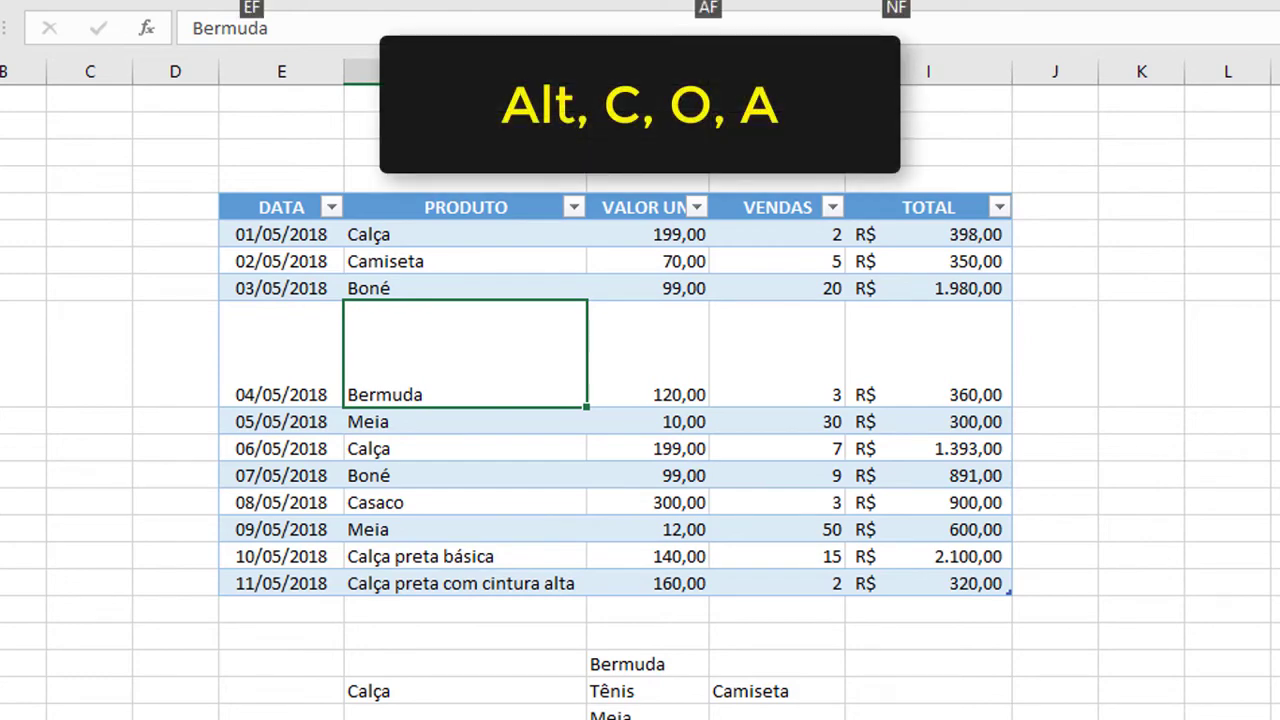
key(c)
key(o)
key(a)
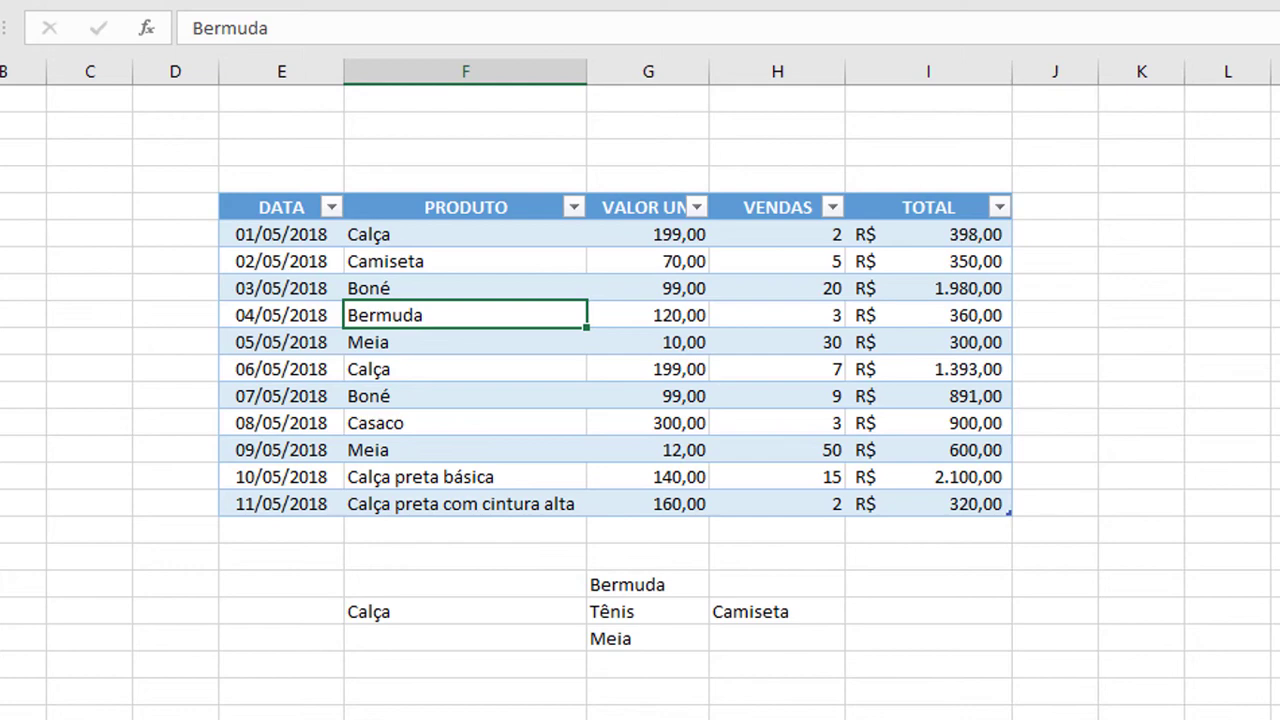
Autofit the PRODUTO column's width to the selected Bermuda cell.
key(alt)
key(c)
key(o)
key(t)
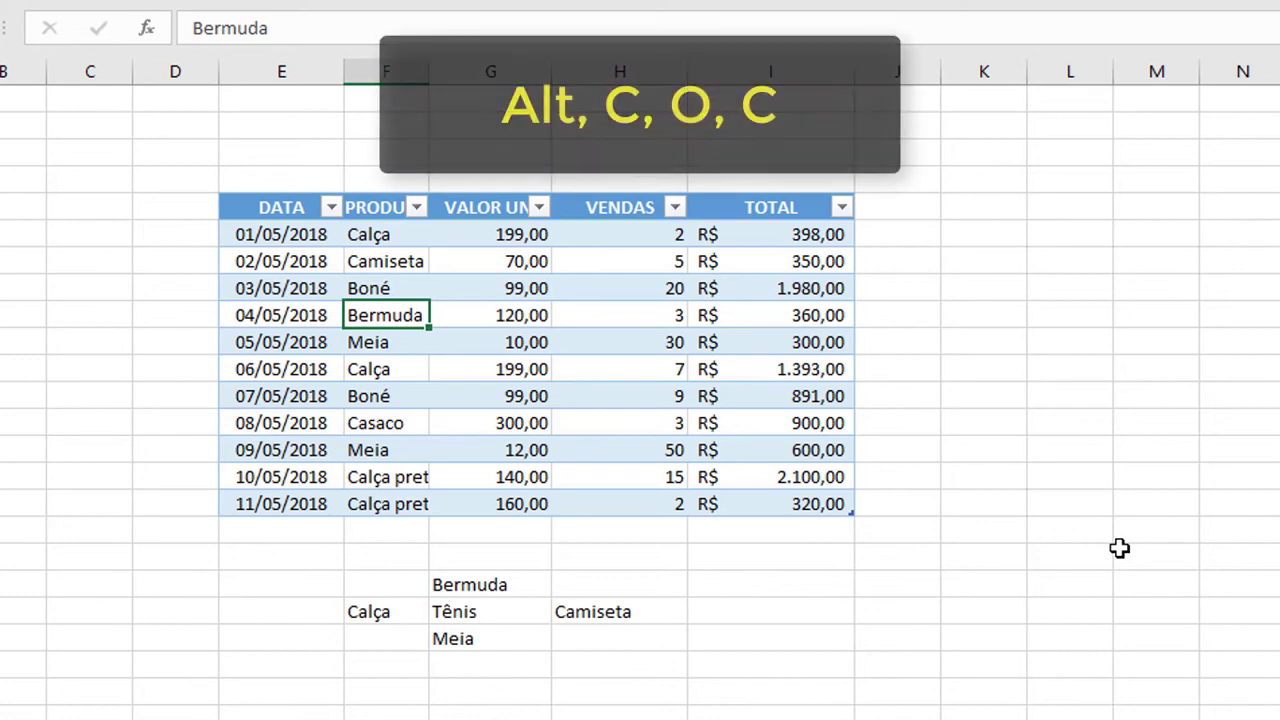
Open the column width setting and then the row height setting for the selected Bermuda cell, cancelling each.
key(c)
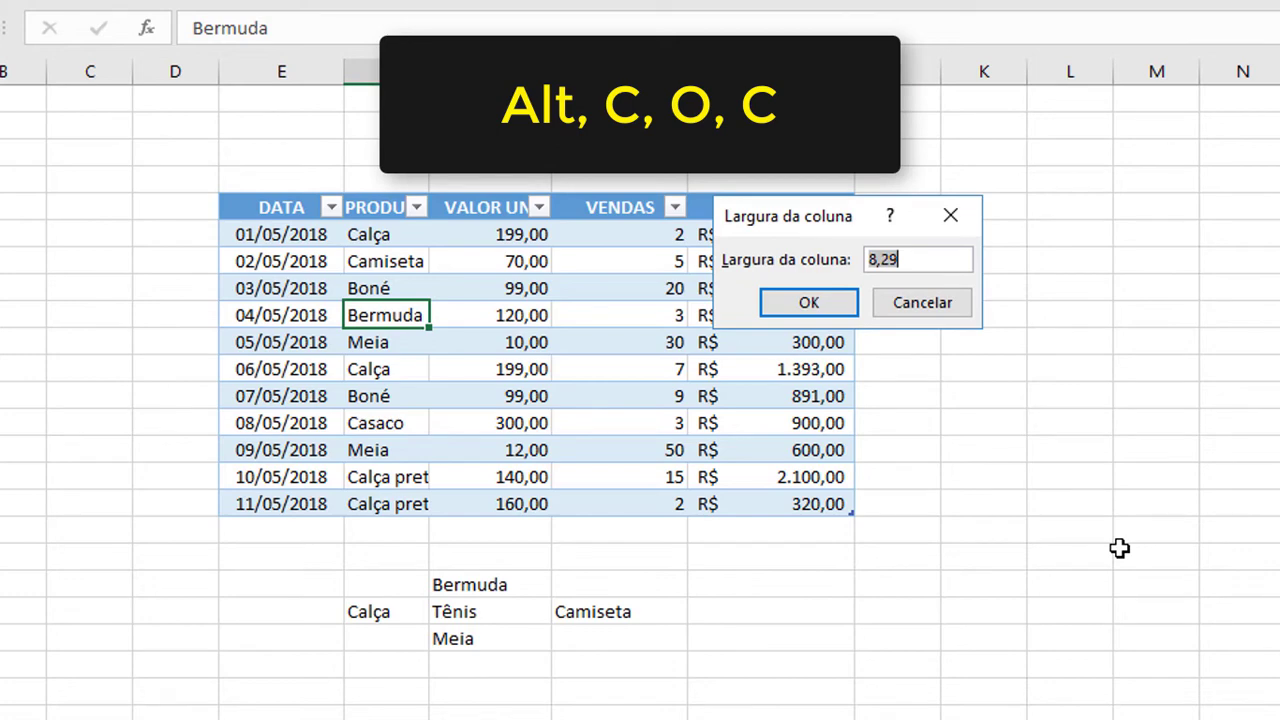
click(959, 301)
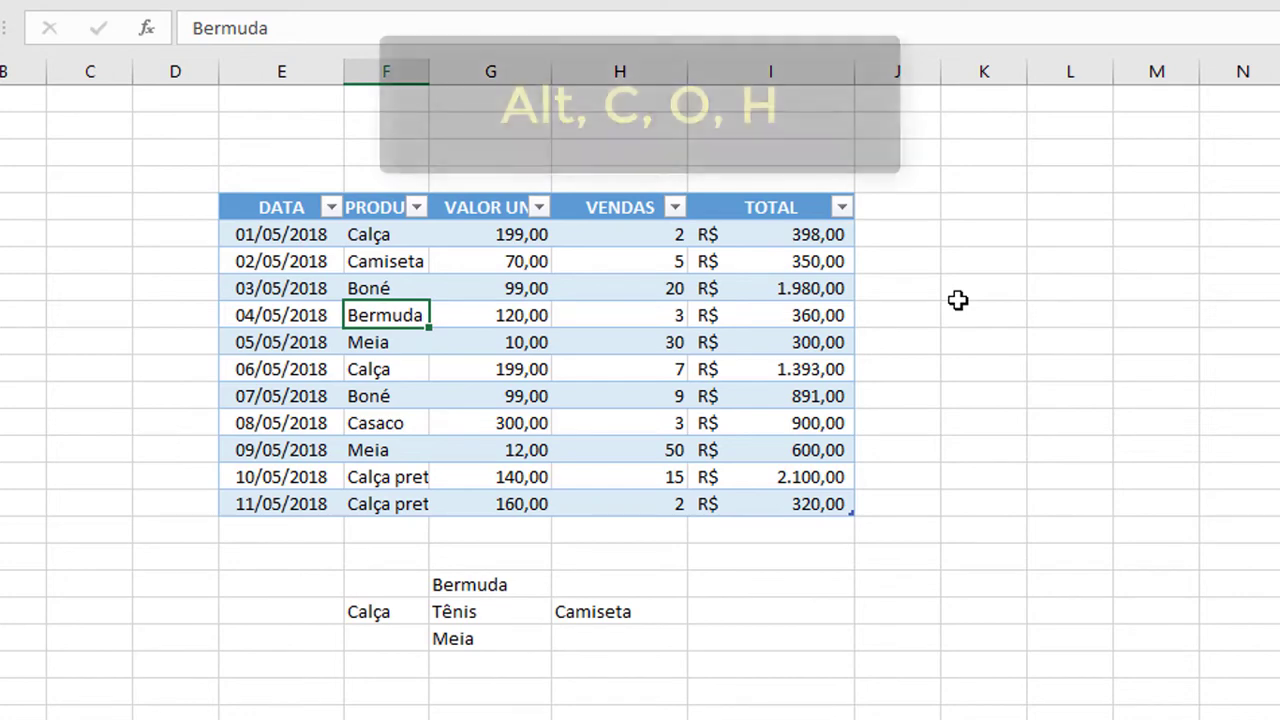
key(alt)
key(c)
key(o)
key(h)
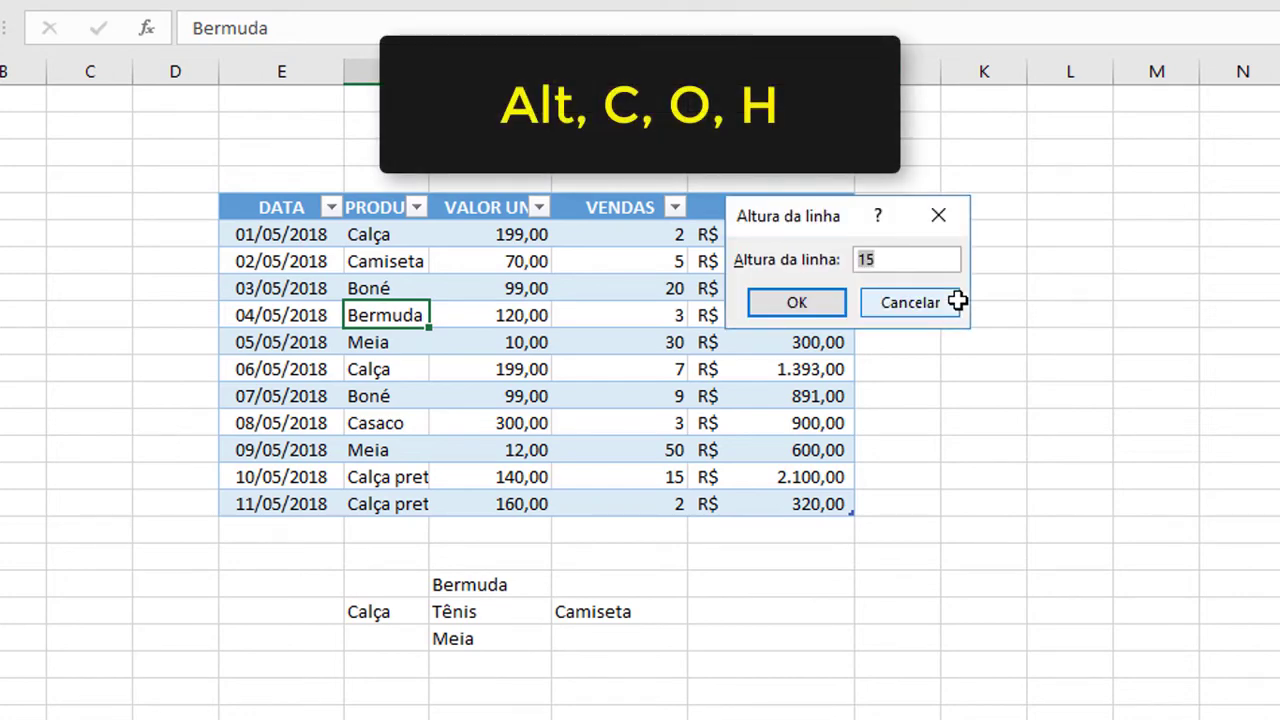
click(946, 306)
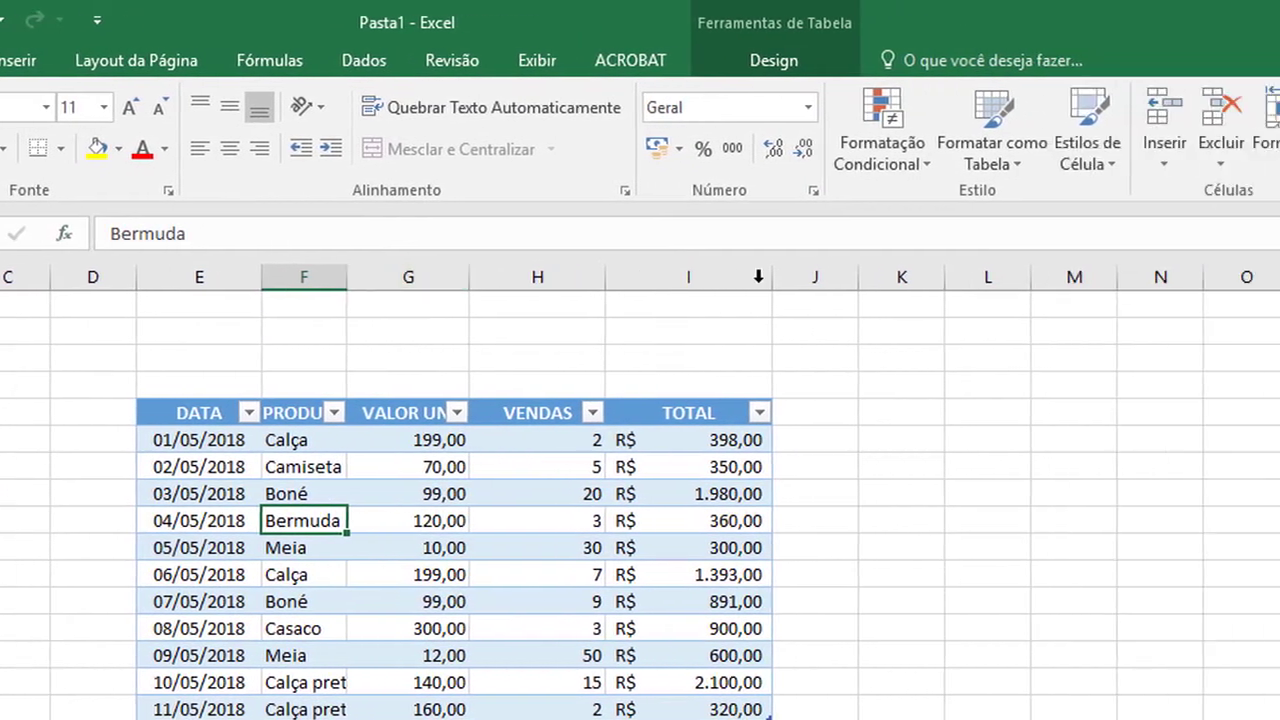
View the Format command's cell size options for row height and column width, then close them.
click(975, 165)
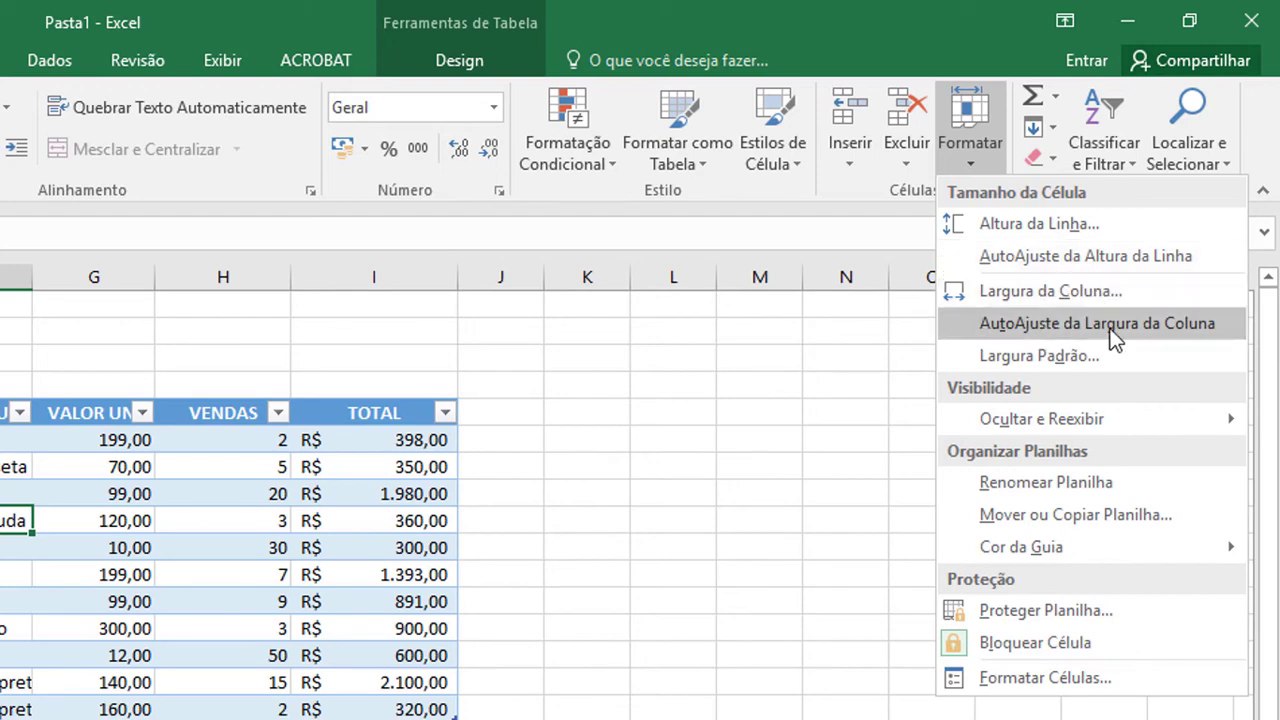
click(653, 576)
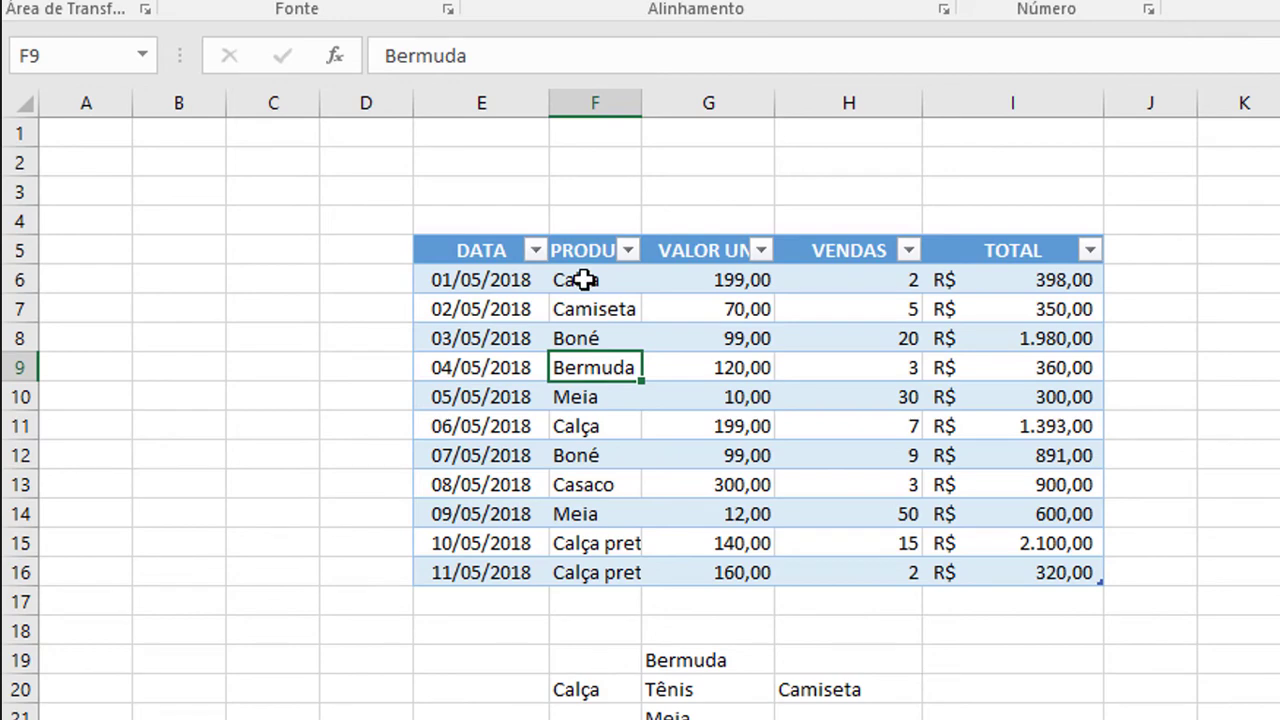
Group the table rows from 01/05/2018 to 04/05/2018 (rows 6 to 9) using the Linhas option.
drag(585, 280, 590, 367)
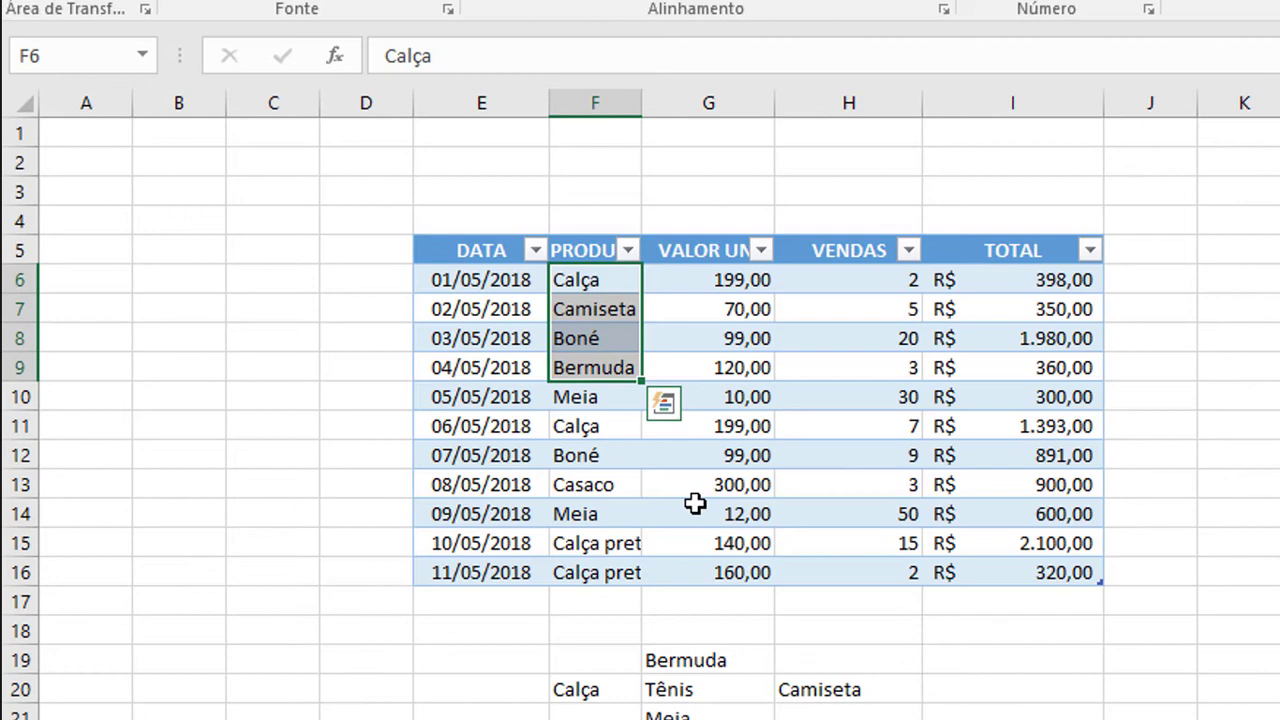
key(alt+shift+Right)
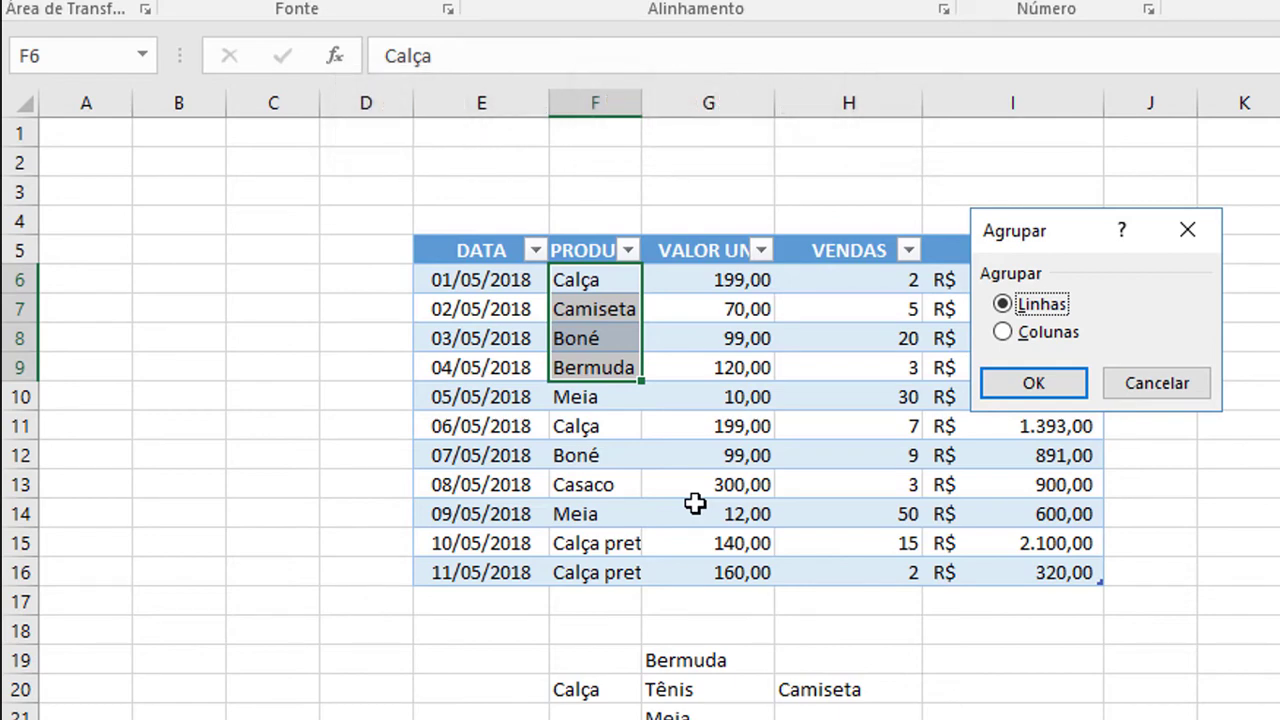
key(Down)
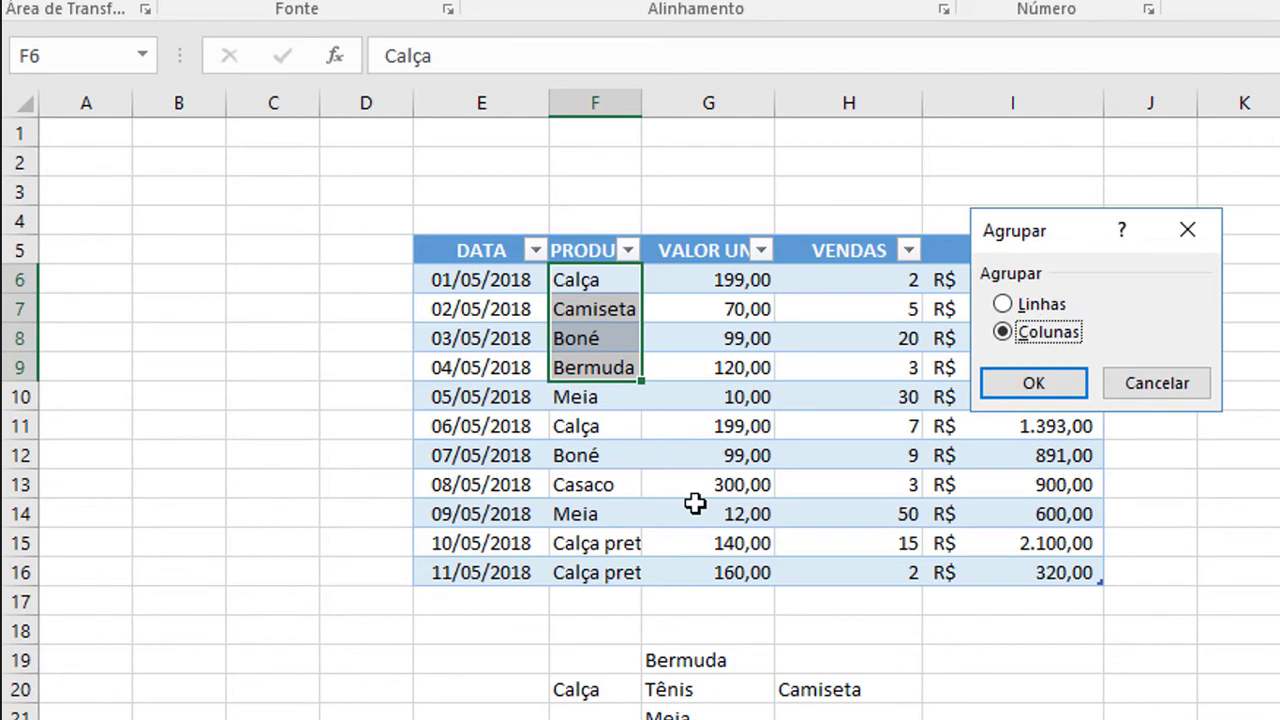
key(Up)
key(Return)
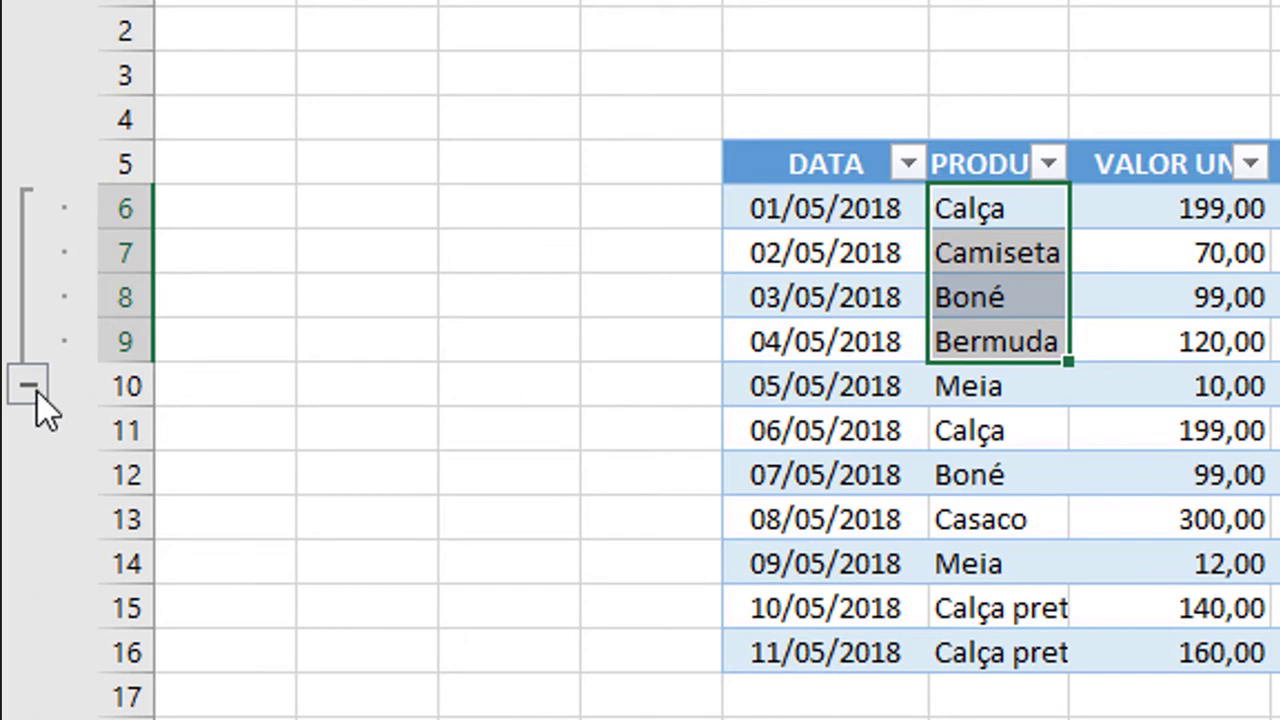
Collapse the group of rows 6 to 9, then expand it again.
click(28, 385)
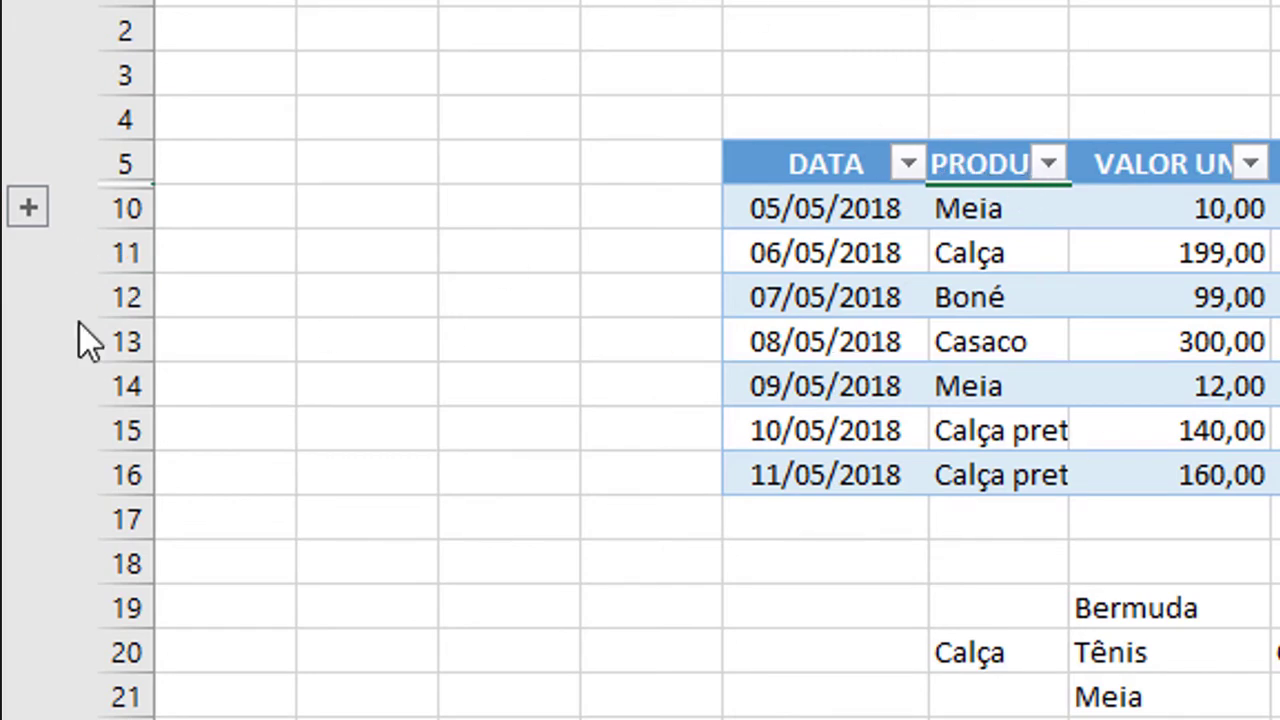
click(28, 208)
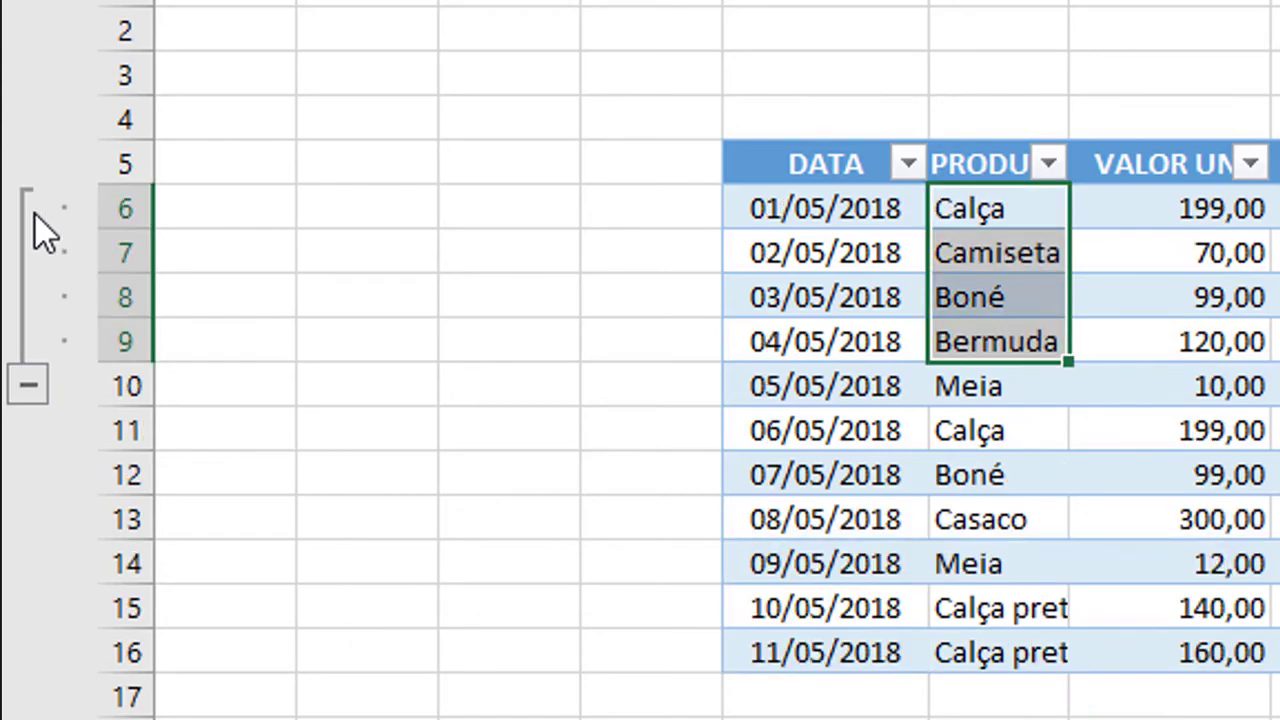
click(1234, 452)
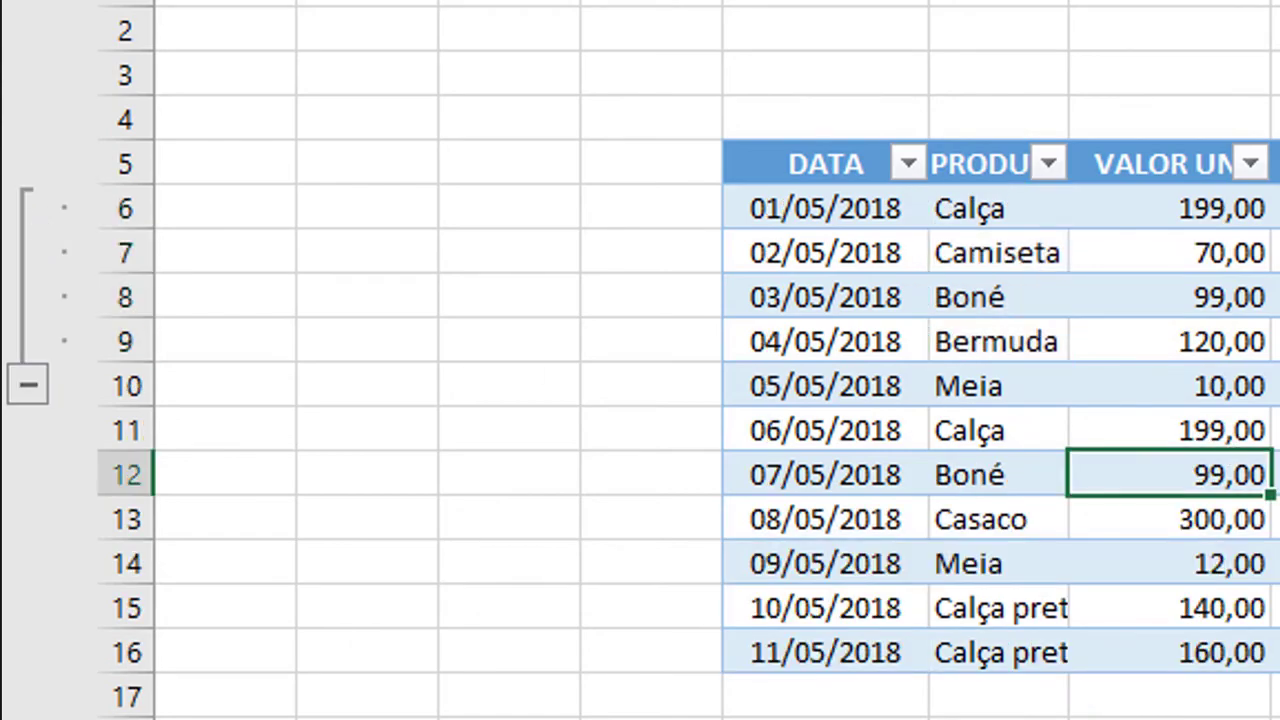
Group the VENDAS and TOTAL columns using the Colunas option.
drag(1114, 403, 1240, 403)
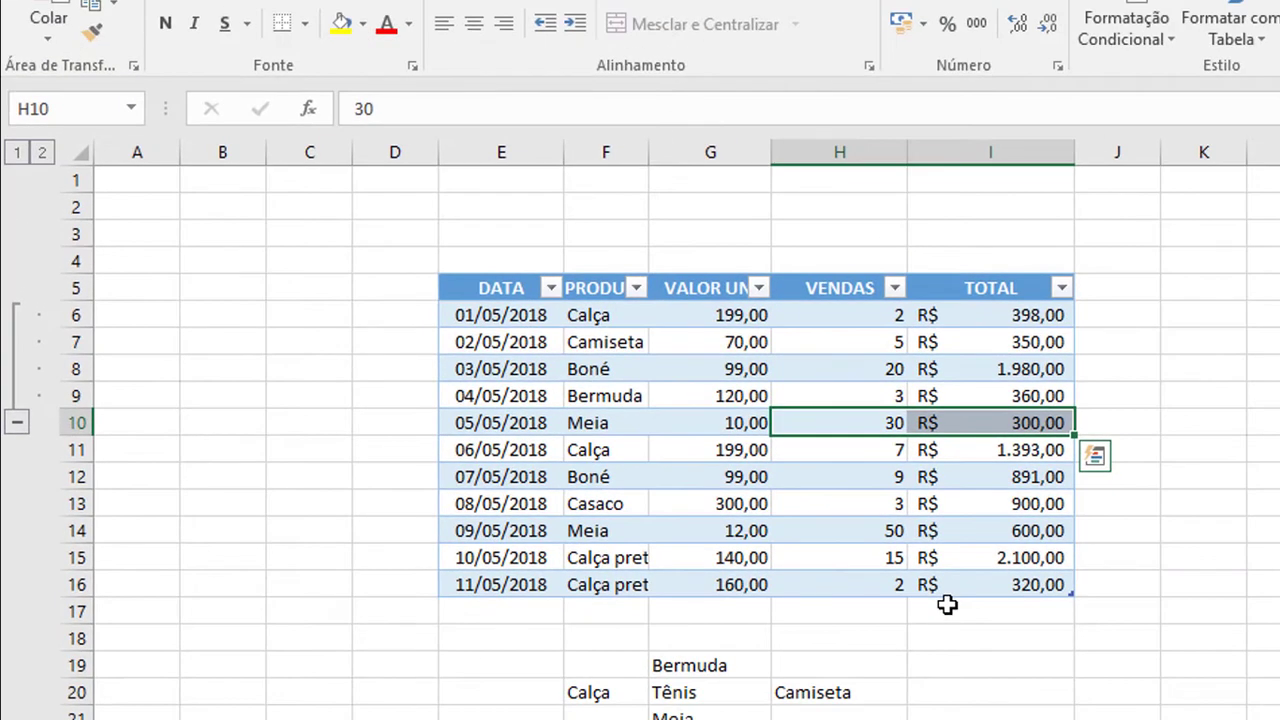
key(alt+shift+Right)
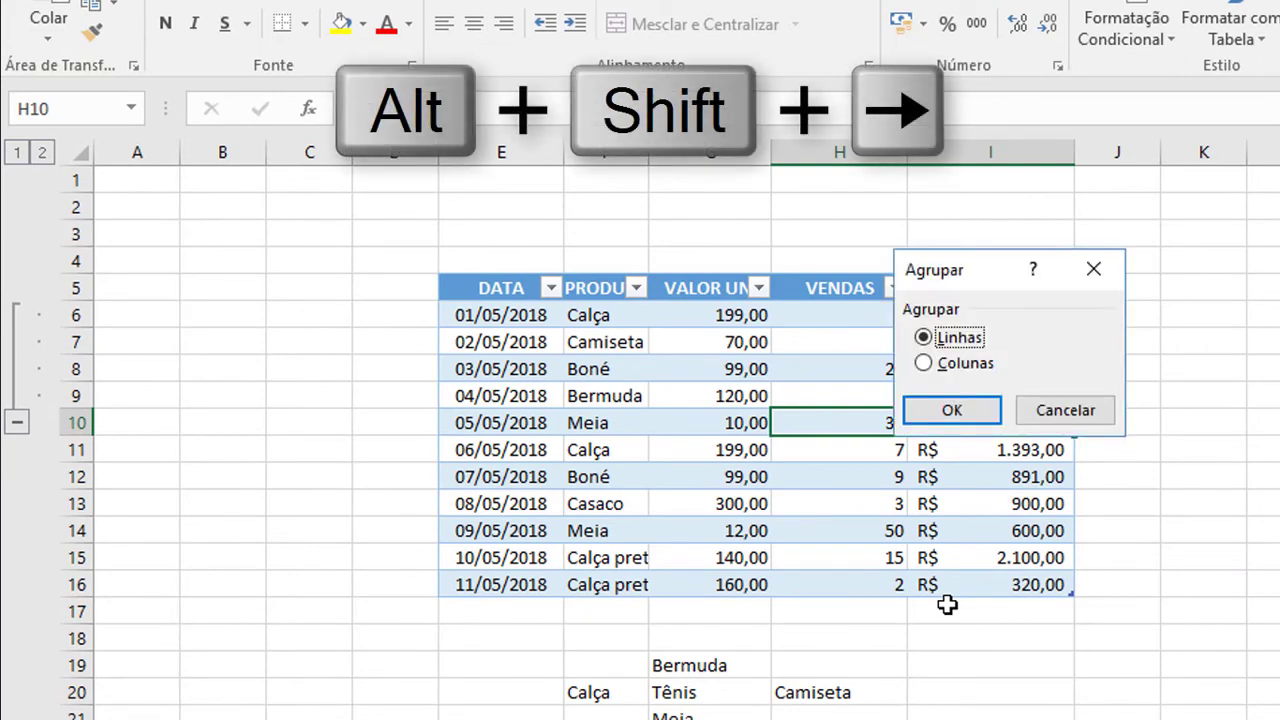
key(c)
key(Return)
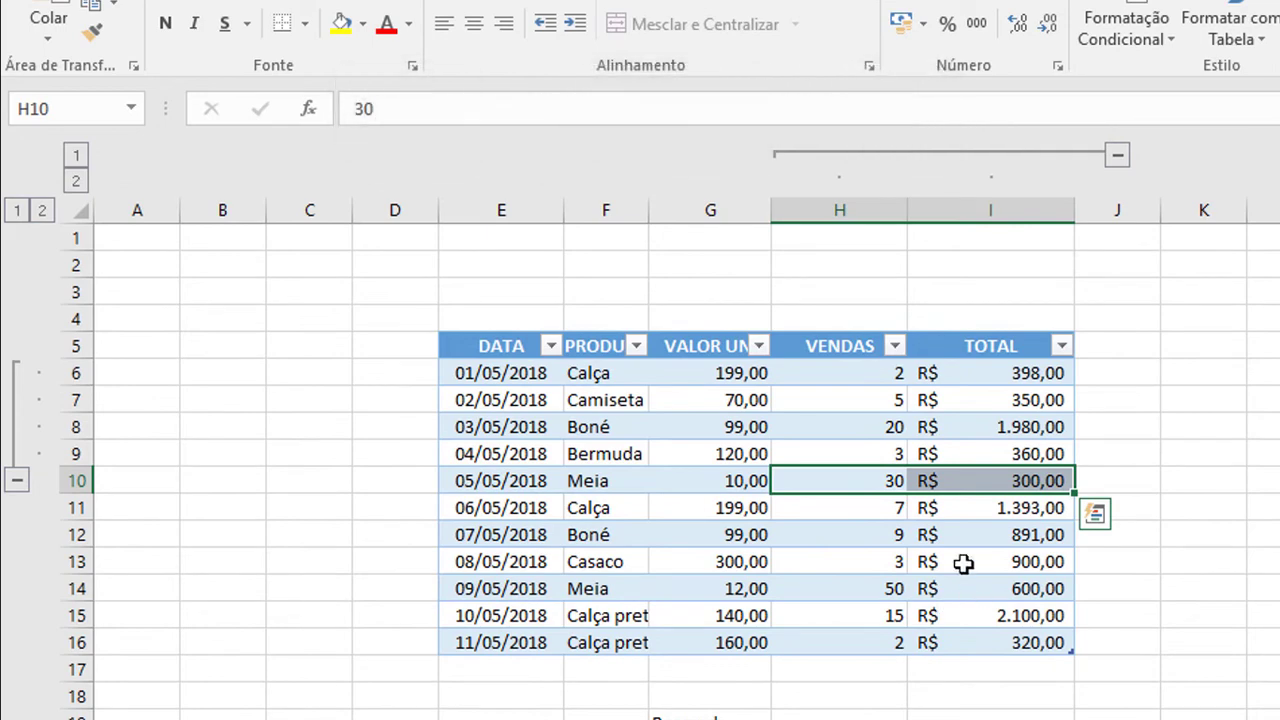
Collapse the VENDAS and TOTAL column group, then expand it again.
click(1118, 155)
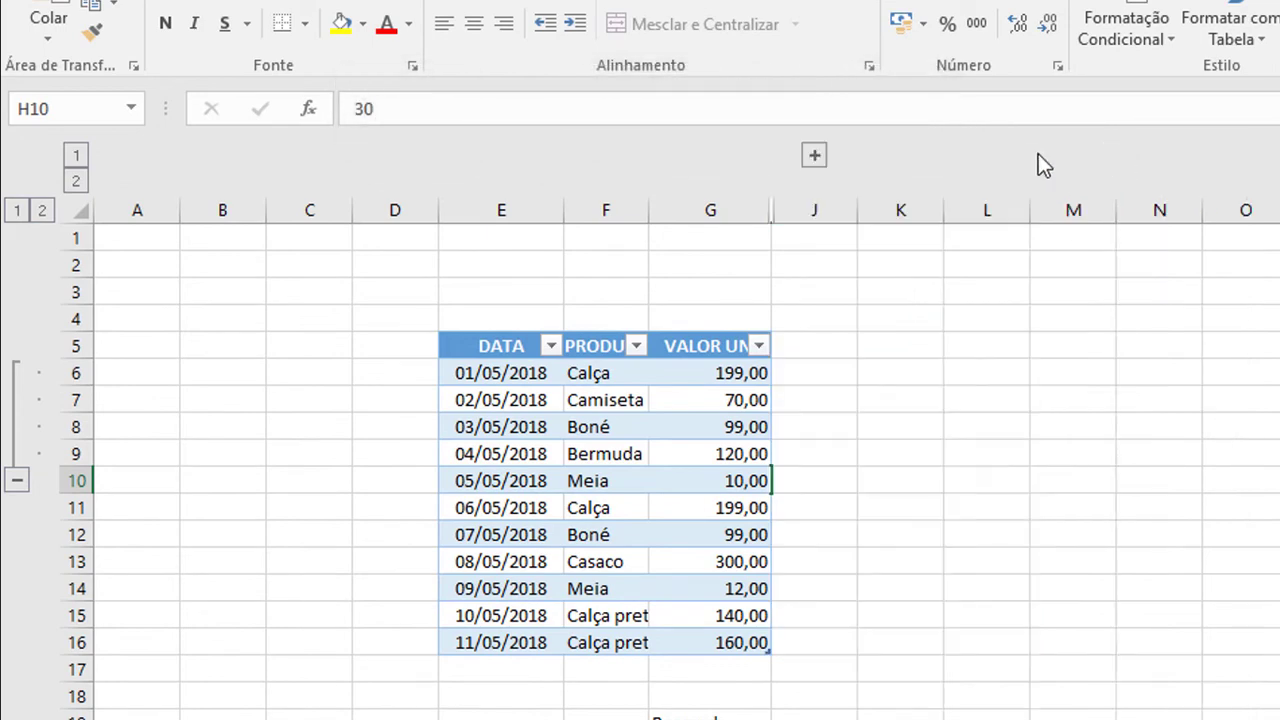
click(815, 156)
click(1050, 588)
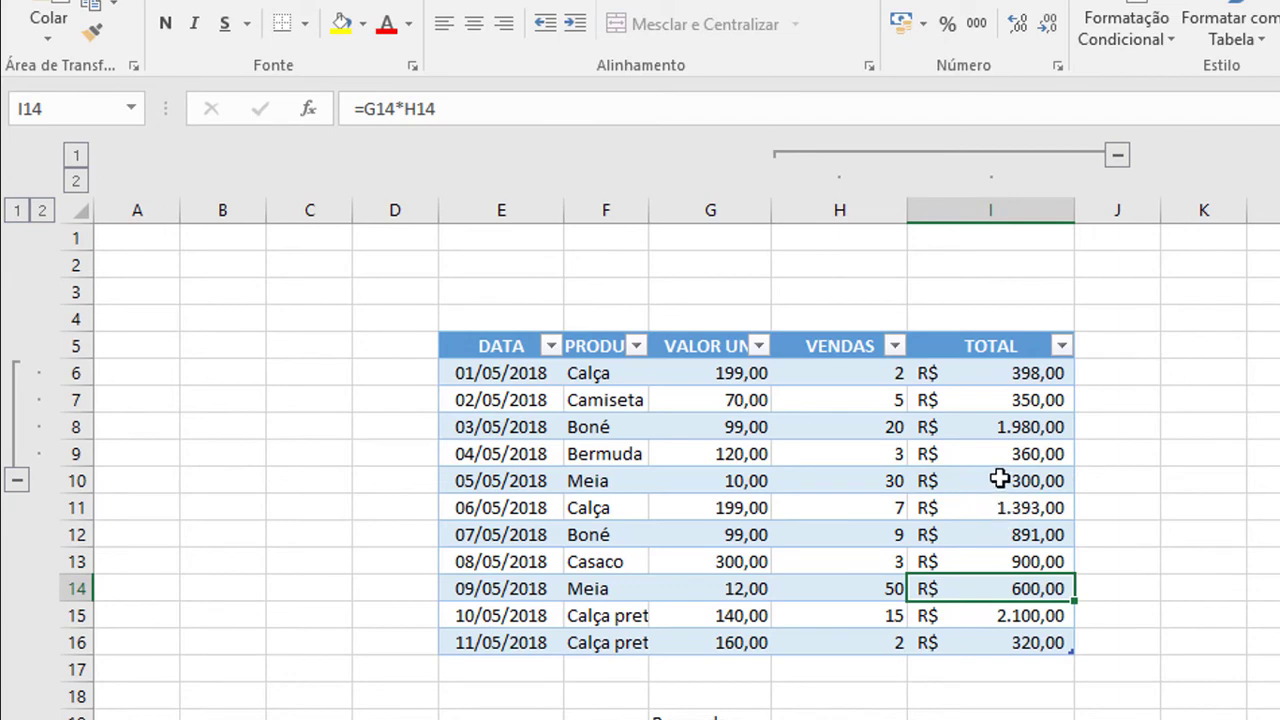
Ungroup only the TOTAL column from its column group, then undo the ungrouping.
click(1000, 478)
drag(820, 477, 965, 480)
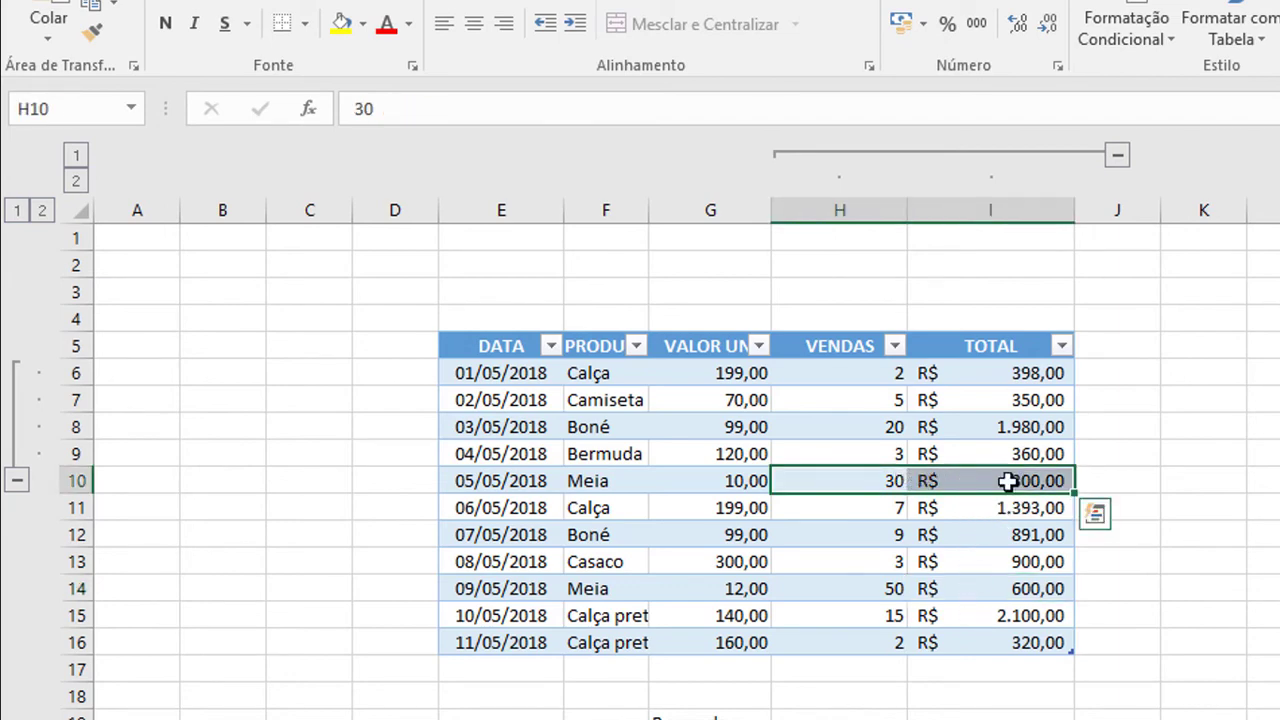
click(1008, 481)
key(alt+shift+Left)
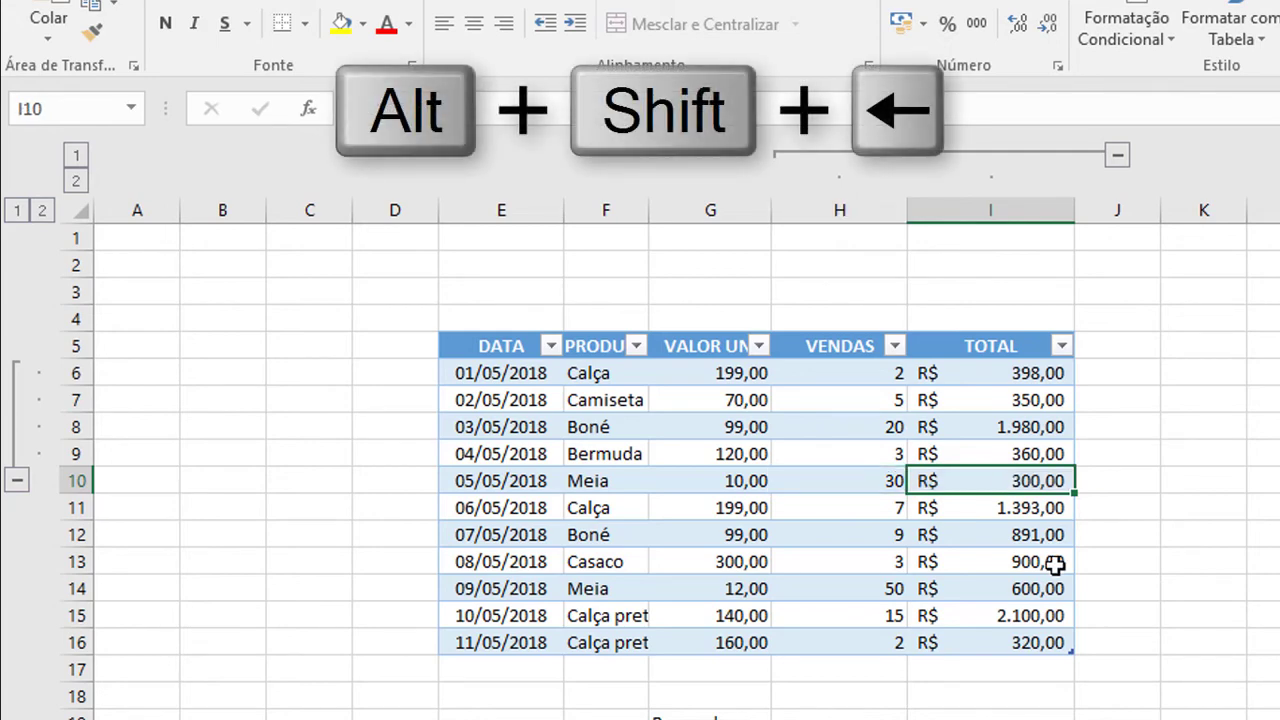
key(alt+shift+Left)
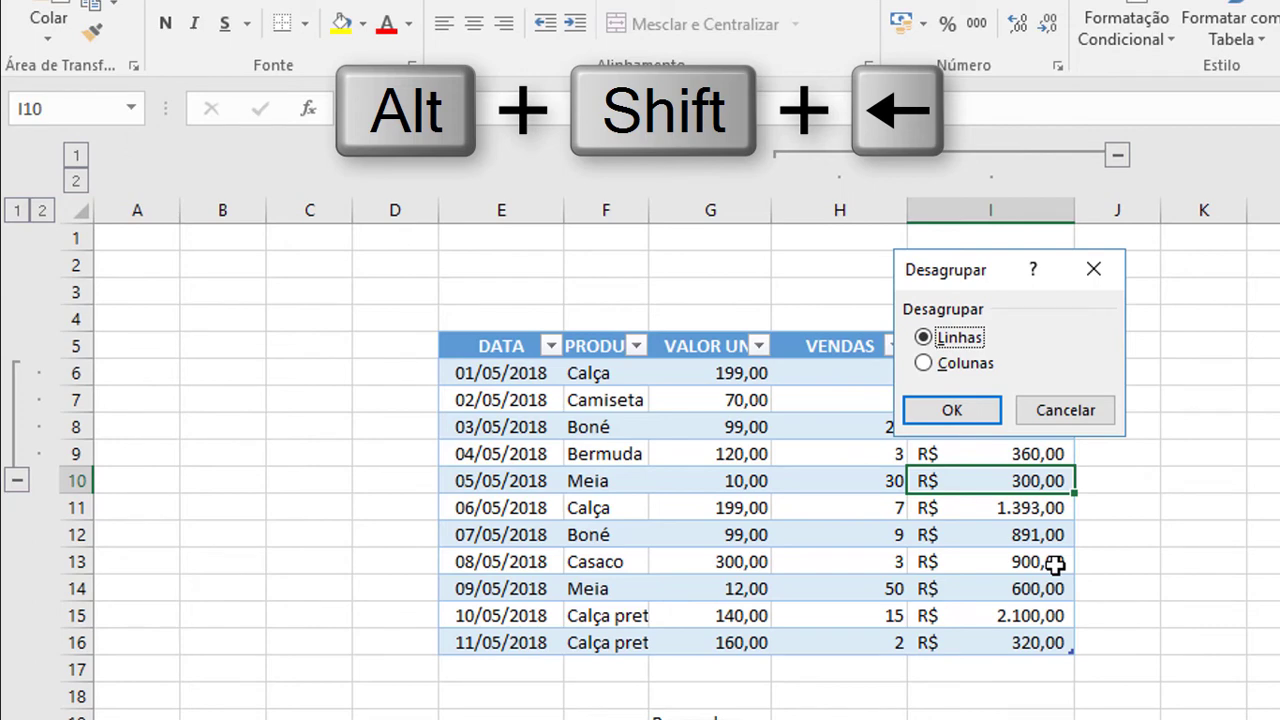
key(Down)
key(Return)
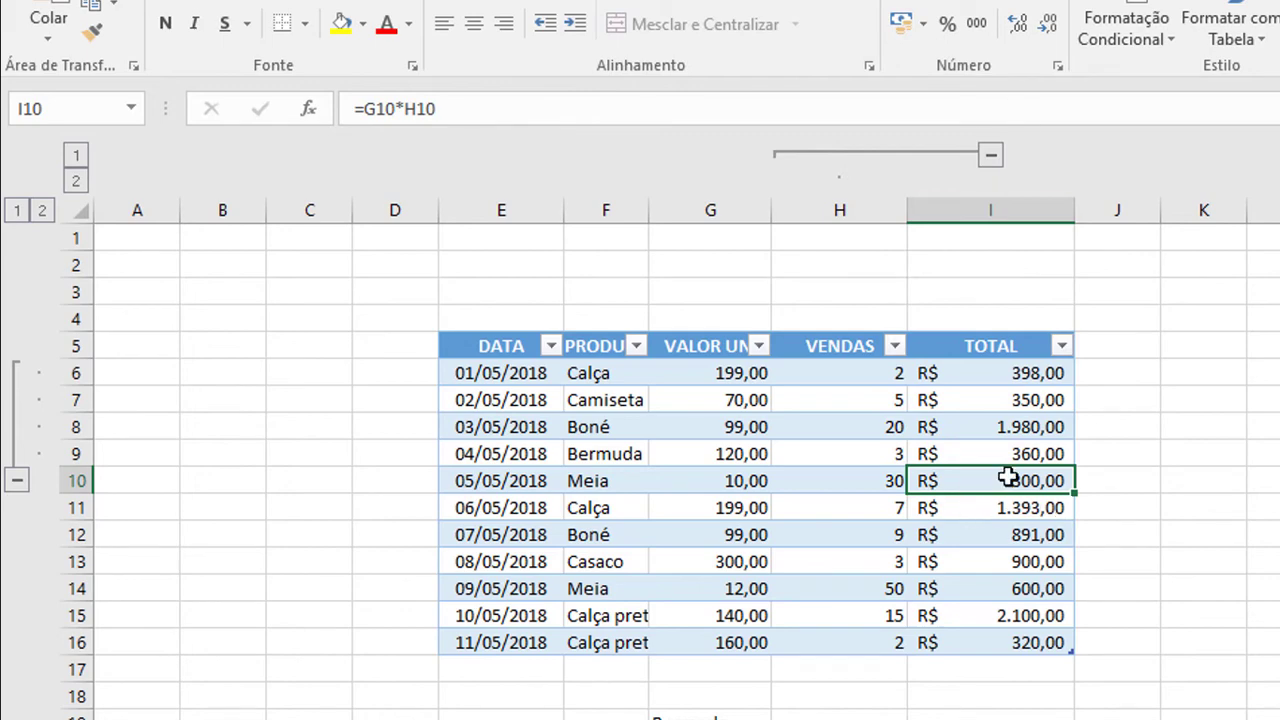
key(ctrl+z)
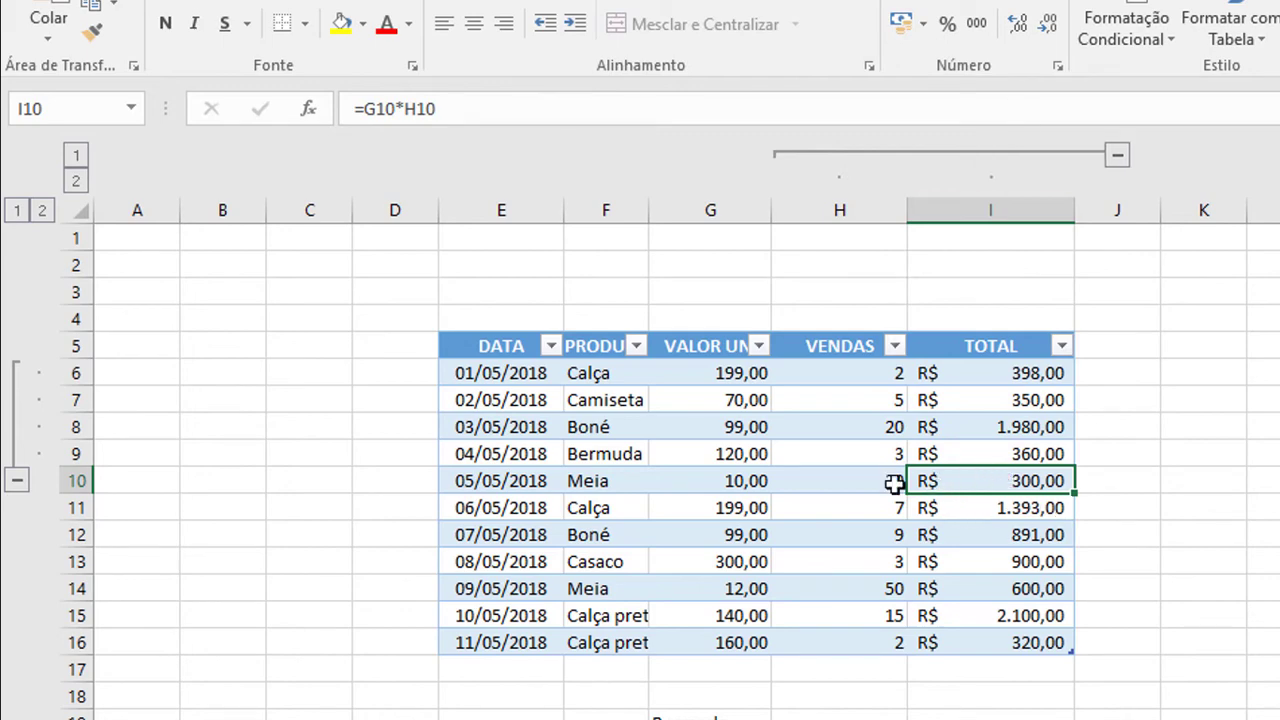
Ungroup both the VENDAS and TOTAL columns using the Colunas option.
drag(826, 480, 932, 488)
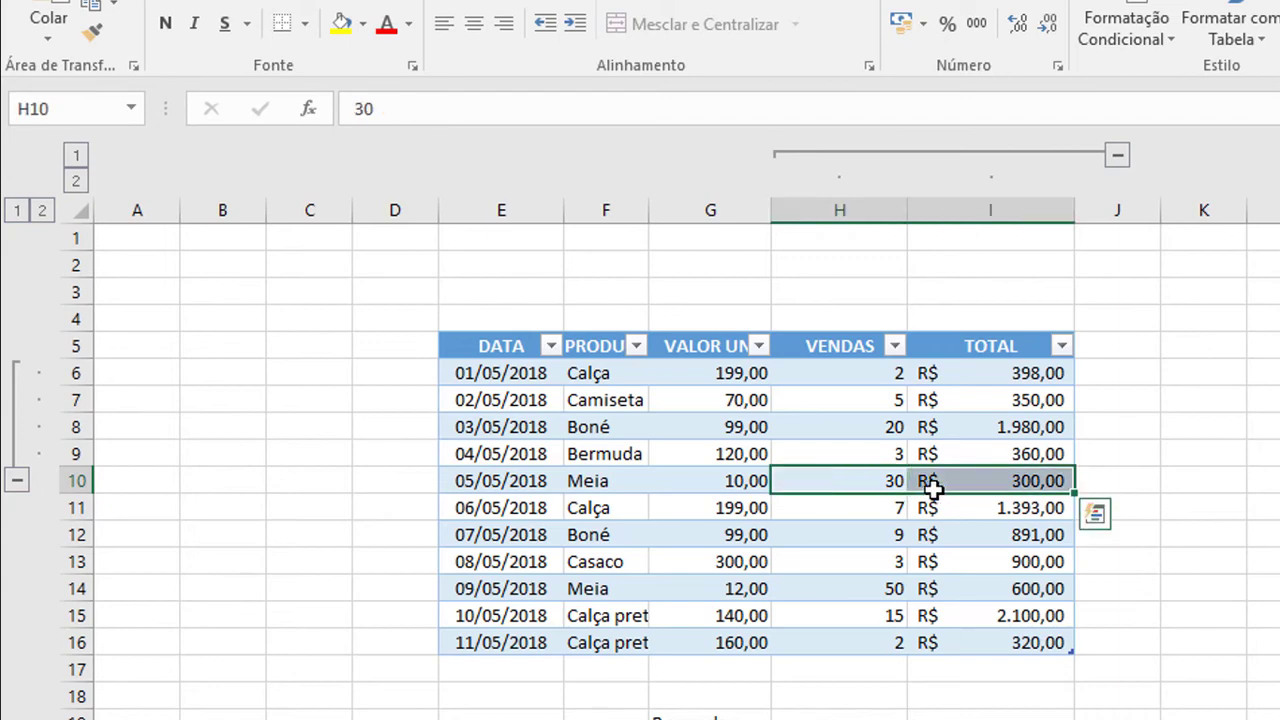
key(alt+shift+Left)
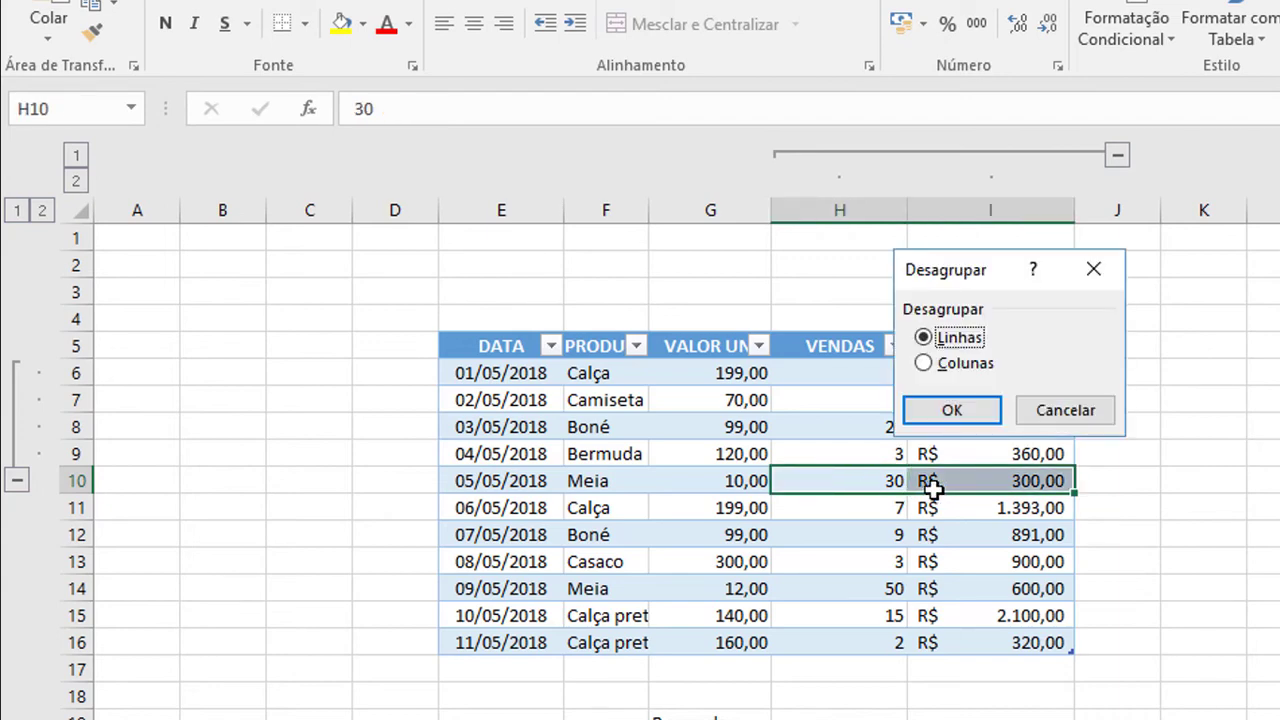
key(Down)
key(Return)
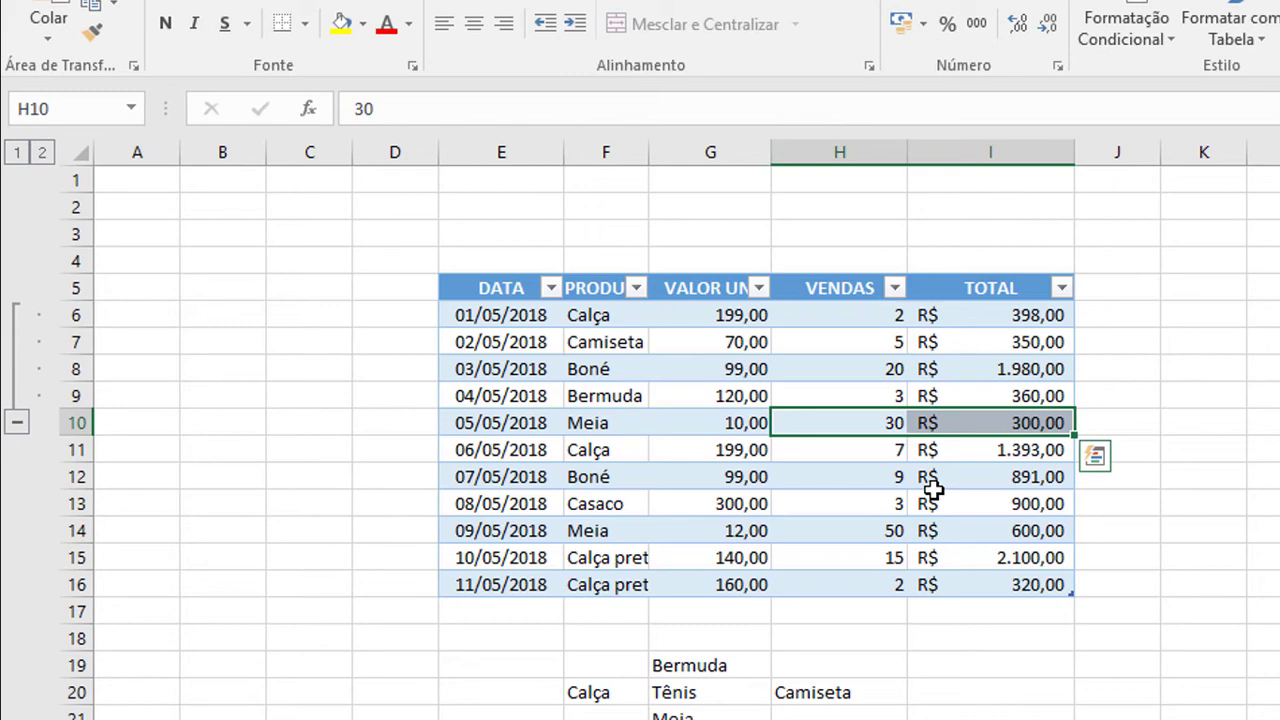
Group the VENDAS and TOTAL columns again, then add the PRODUTO and unit value columns to the column grouping.
key(shift+alt+Right)
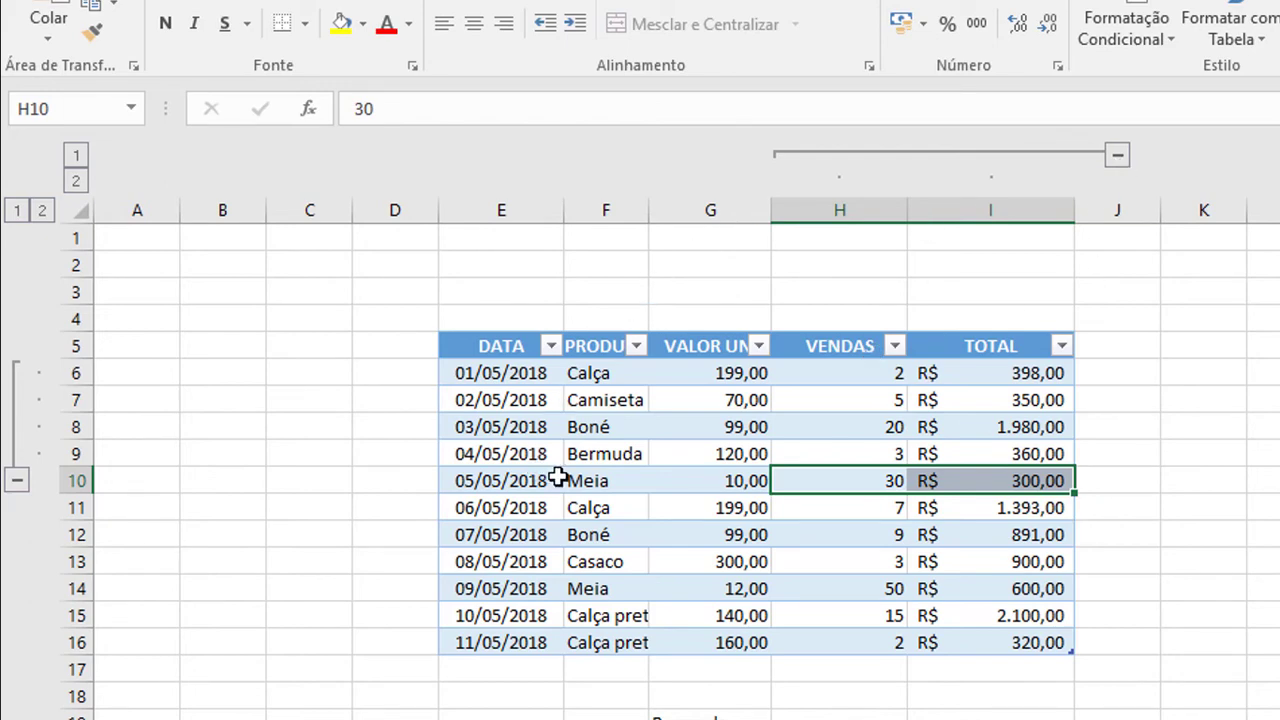
drag(584, 480, 669, 493)
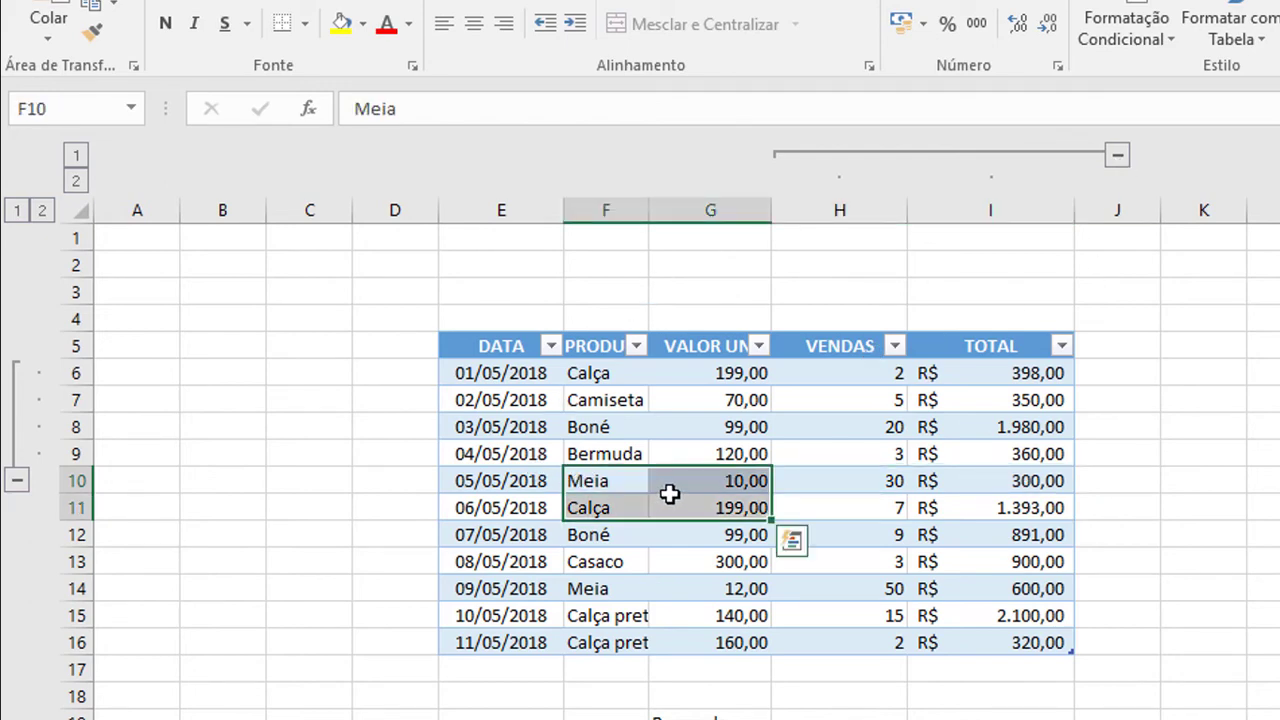
key(alt+shift+Right)
key(Down)
key(Return)
Group the table rows from 08/05/2018 to 10/05/2018 (rows 13 to 15) using the Linhas option.
drag(500, 558, 498, 612)
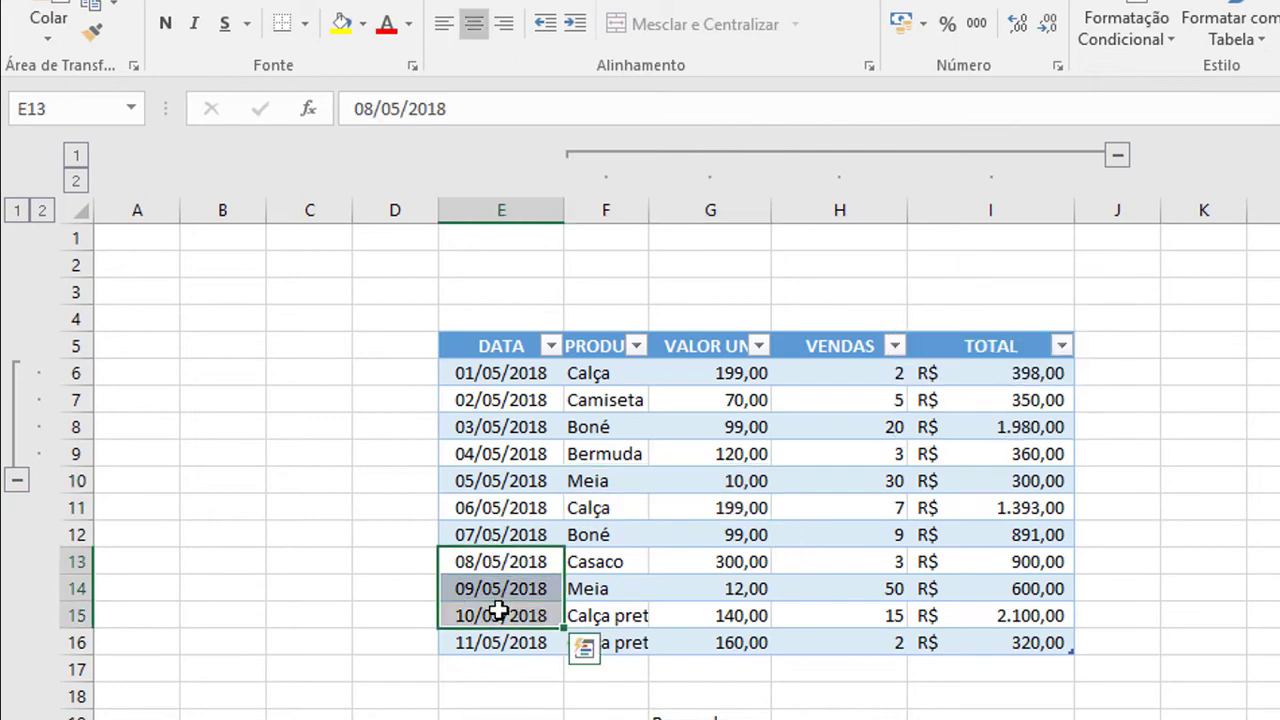
key(alt+shift+Right)
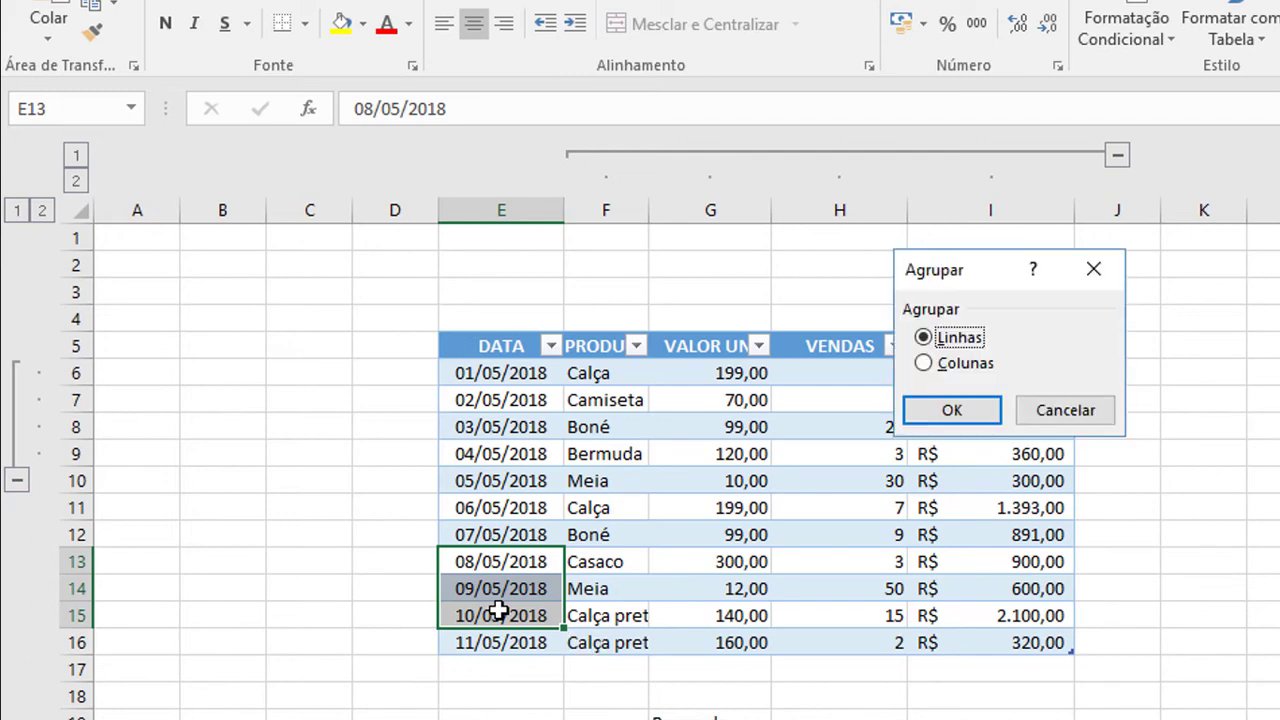
key(Return)
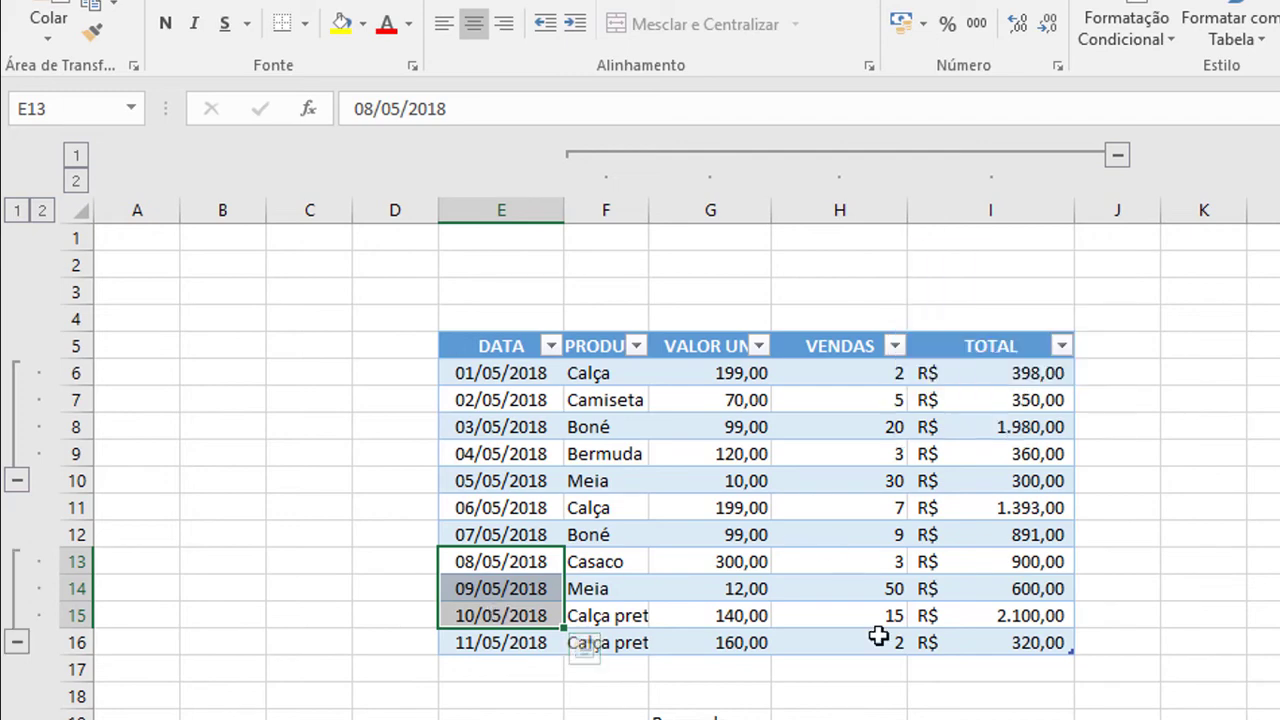
Clear the worksheet's outline from an empty cell outside the table to remove all row and column groups.
click(880, 715)
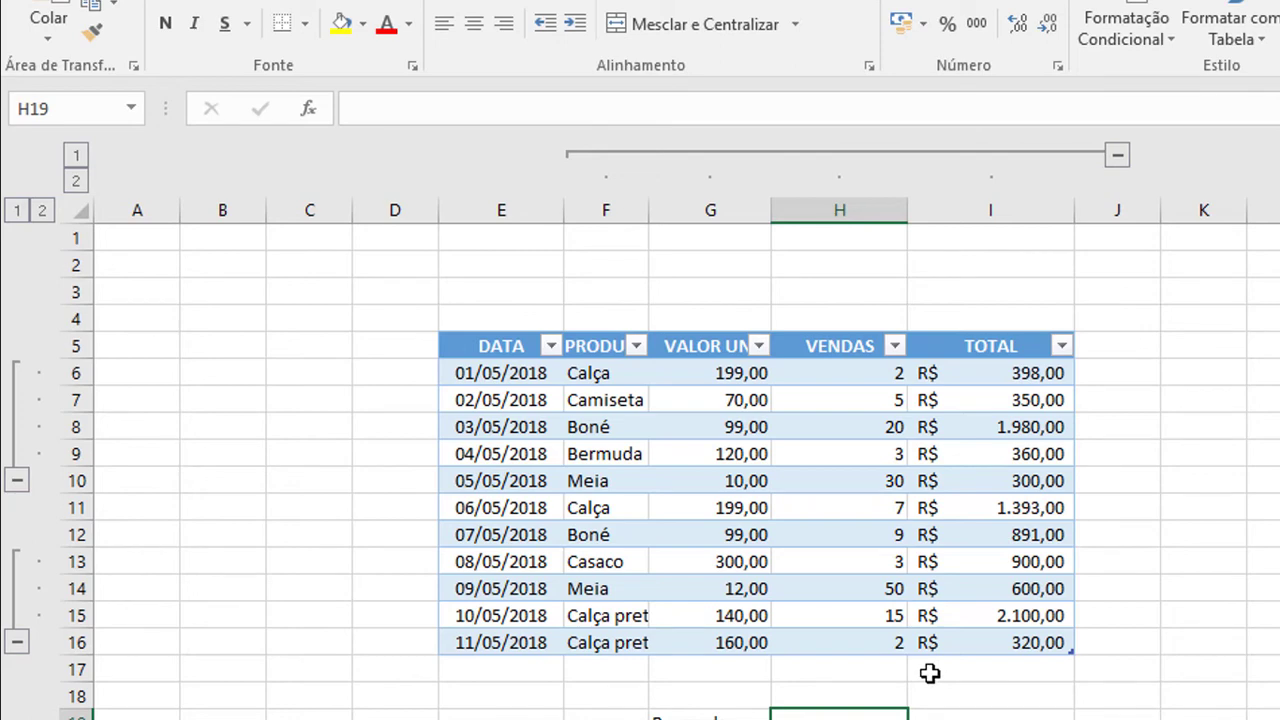
key(alt)
key(s)
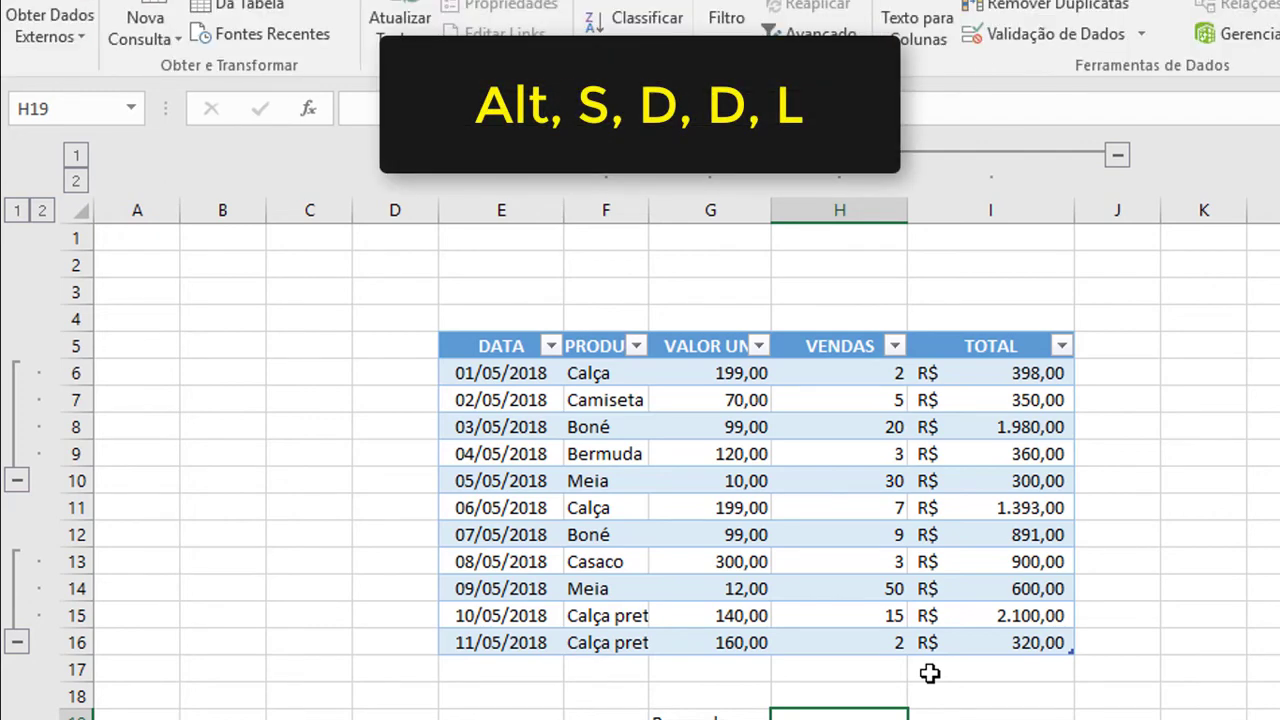
key(d)
key(d)
key(l)
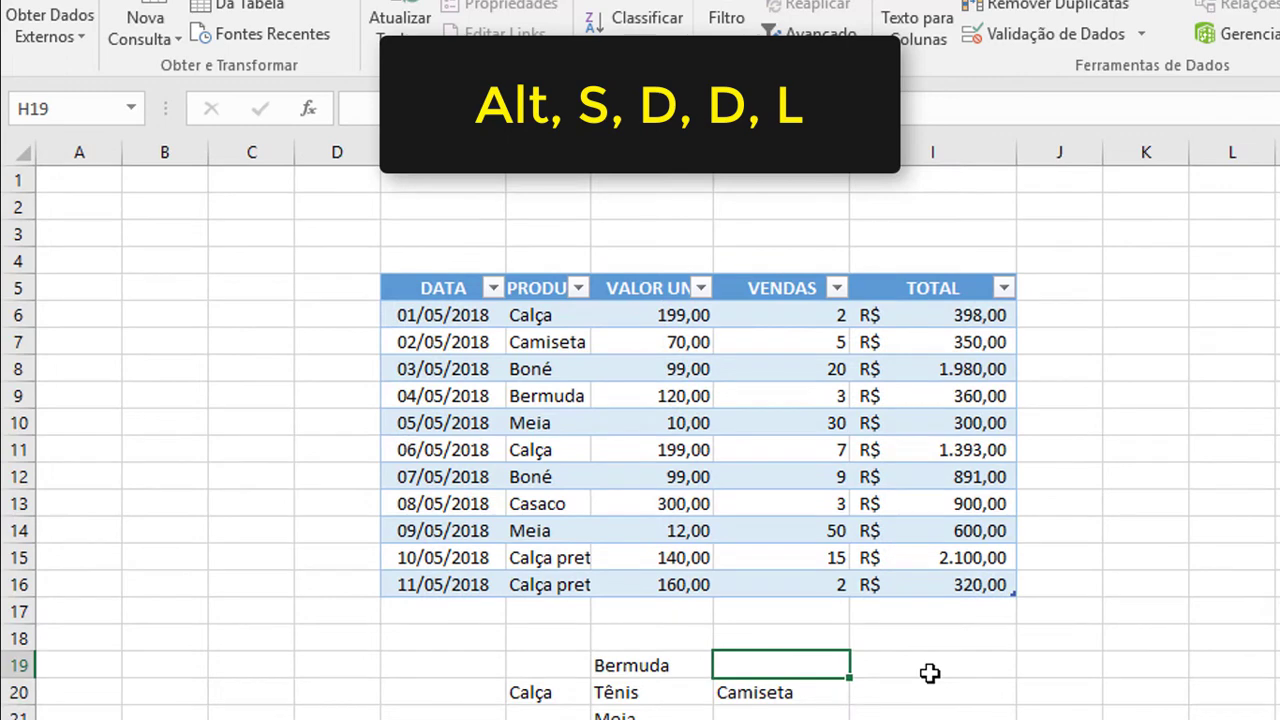
click(930, 673)
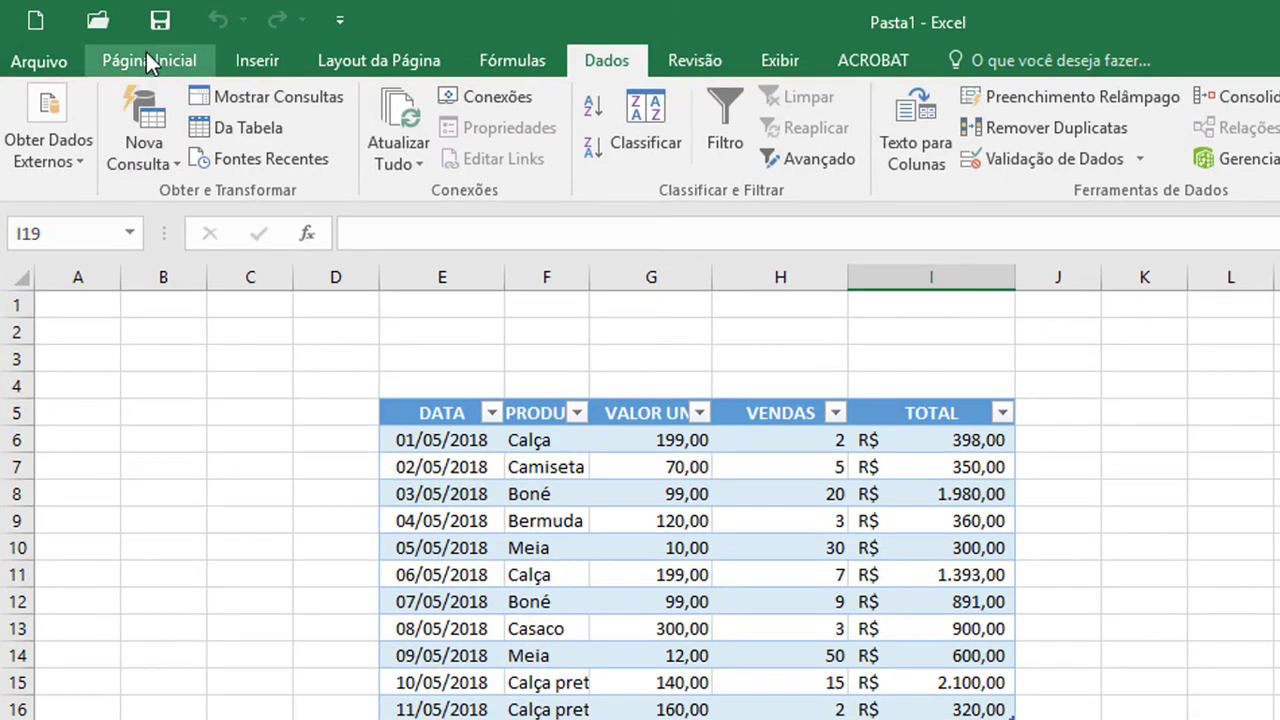
click(148, 58)
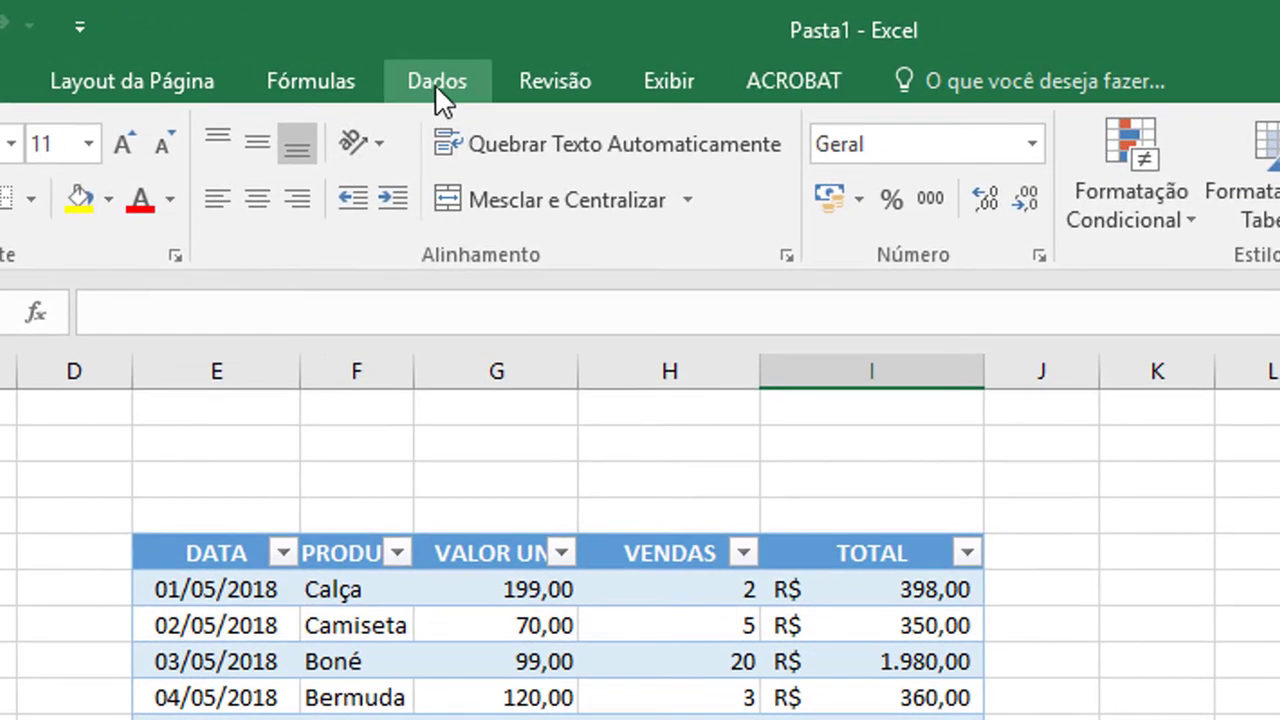
click(435, 82)
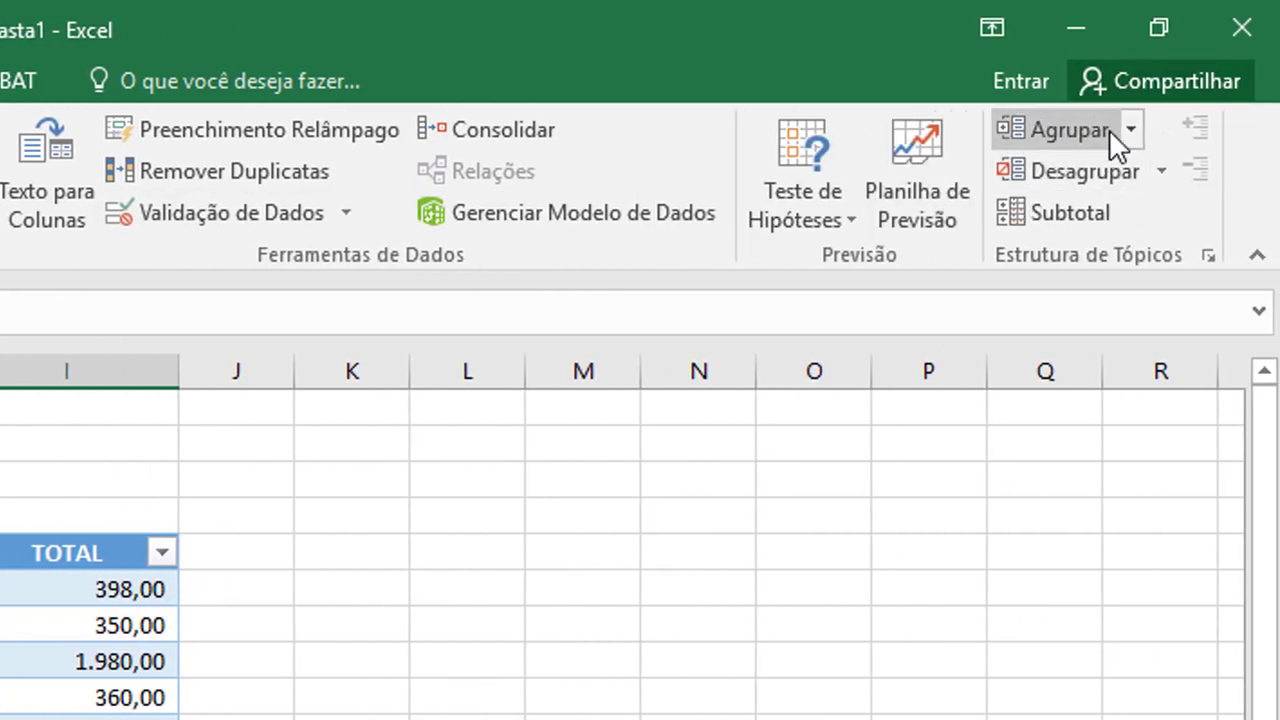
click(4, 715)
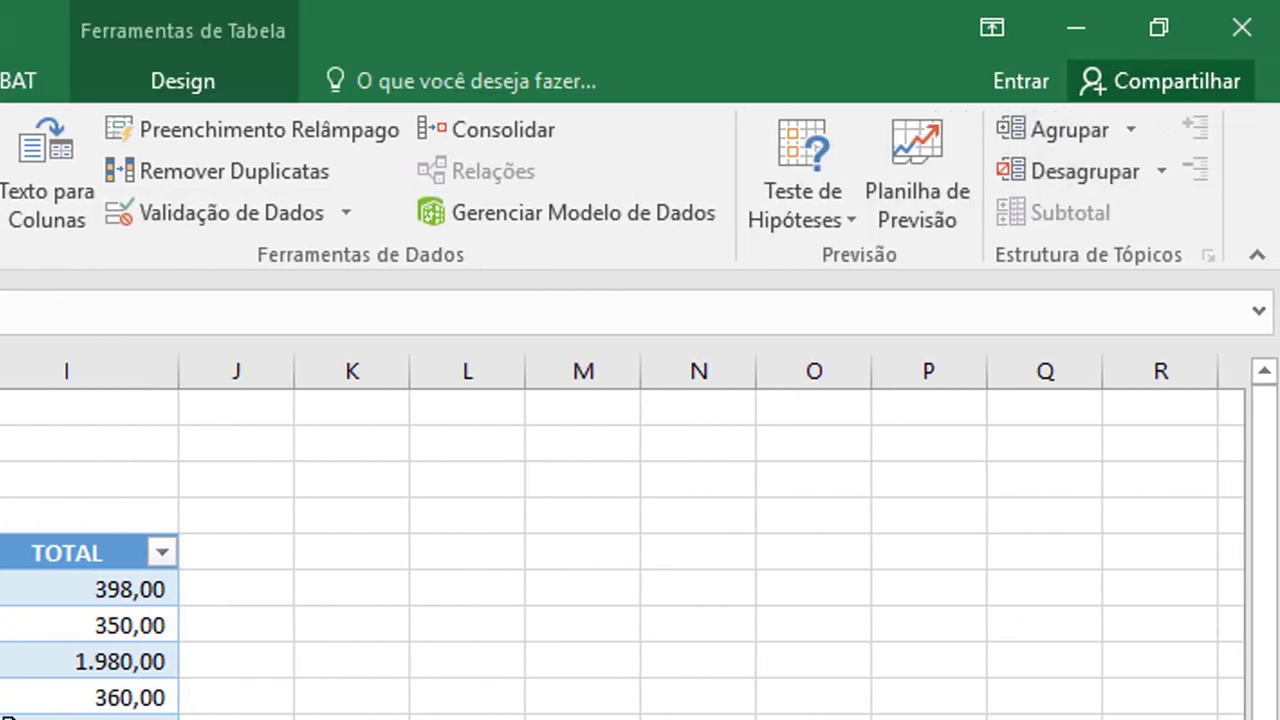
click(62, 717)
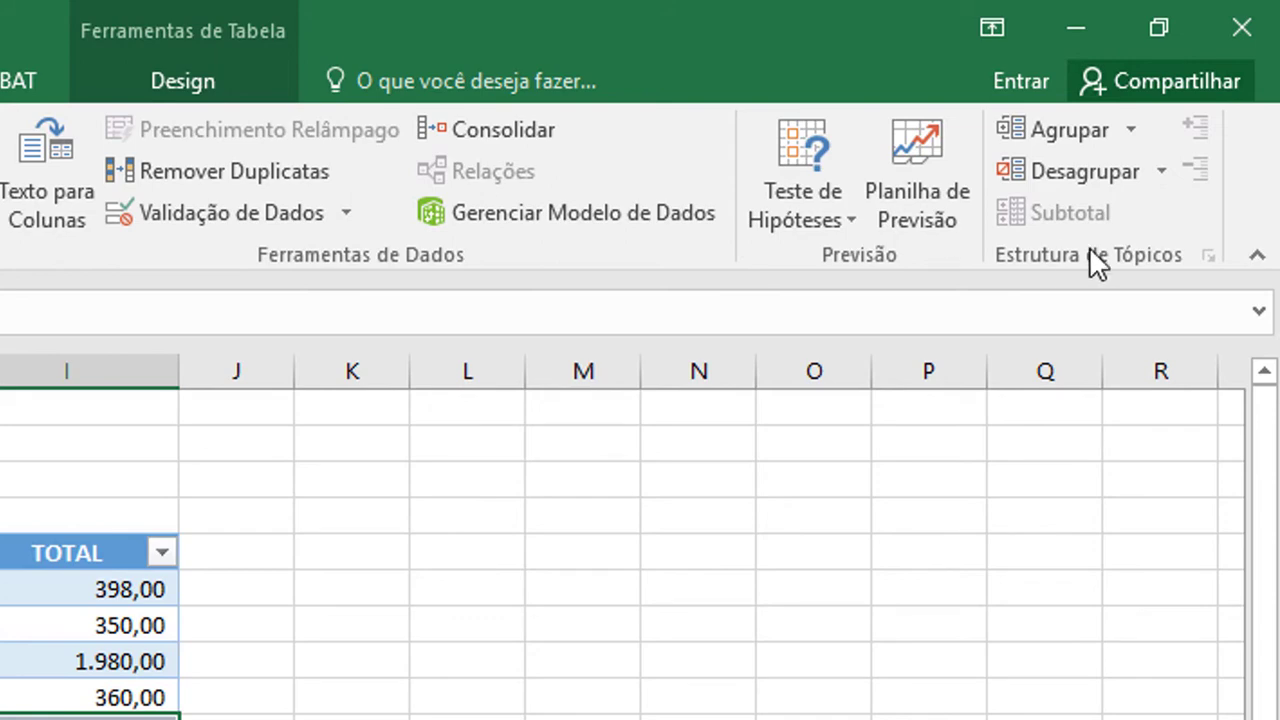
click(1131, 129)
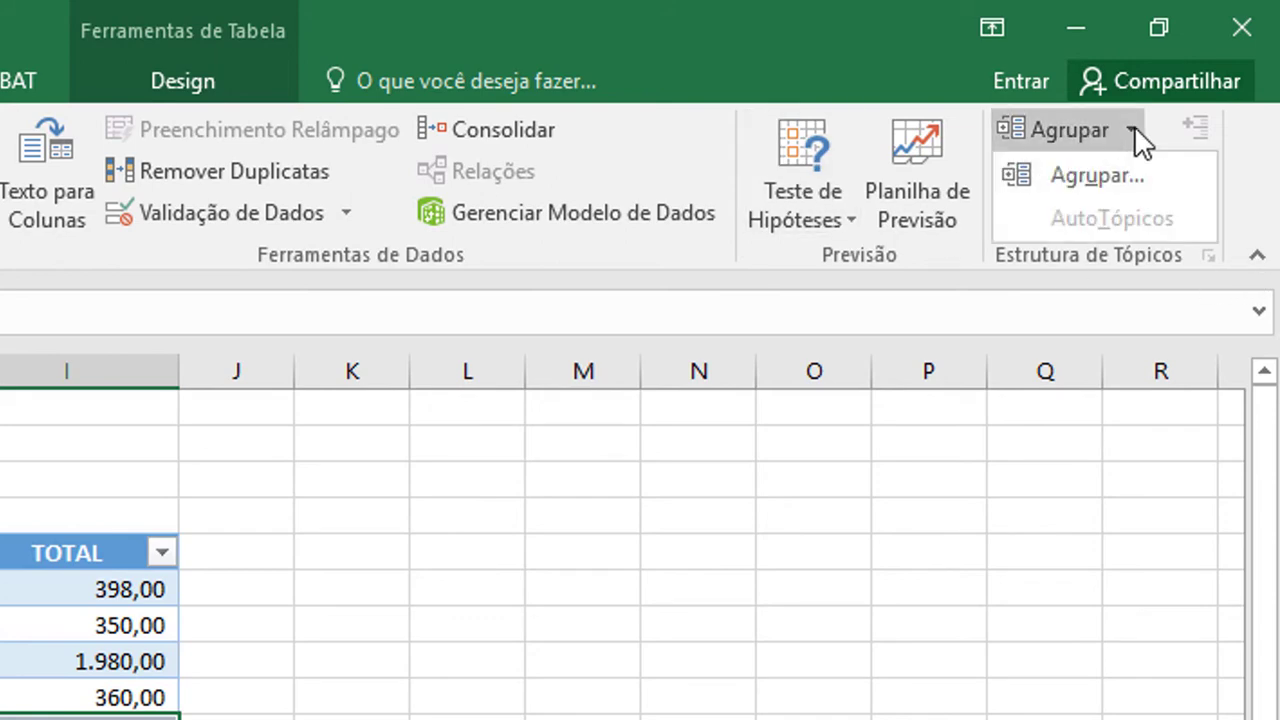
click(1107, 180)
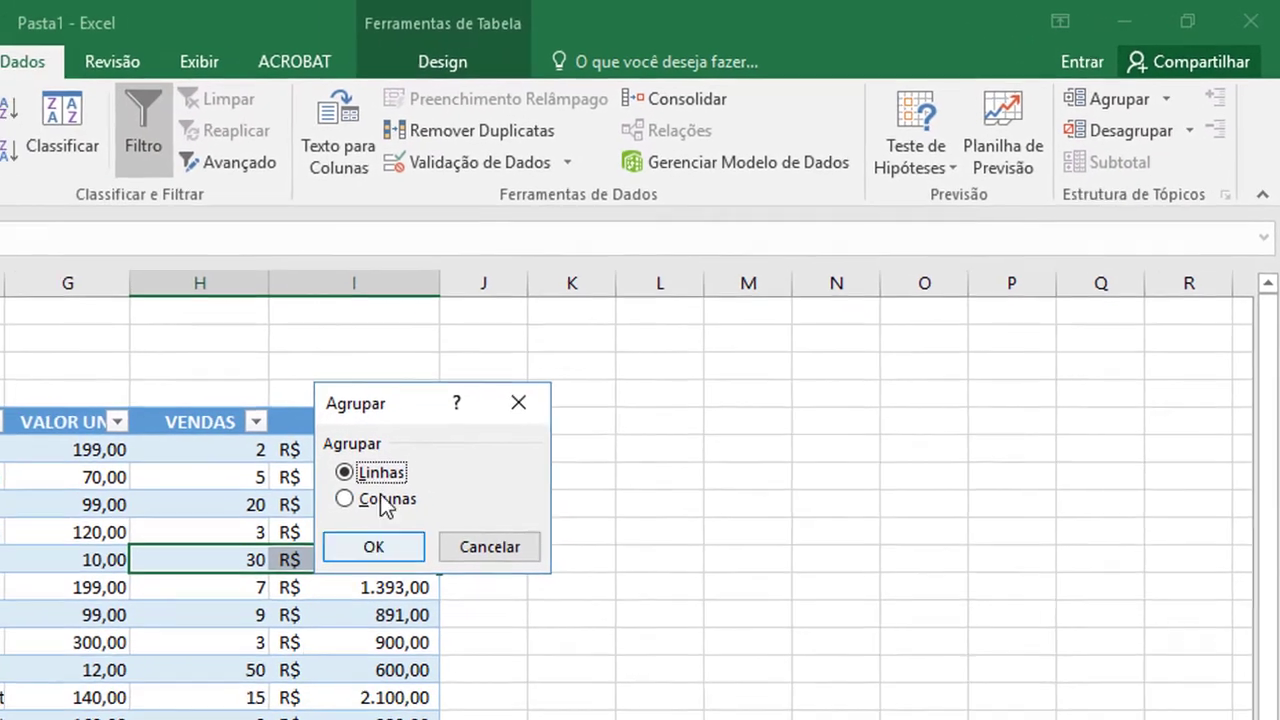
click(483, 541)
click(496, 600)
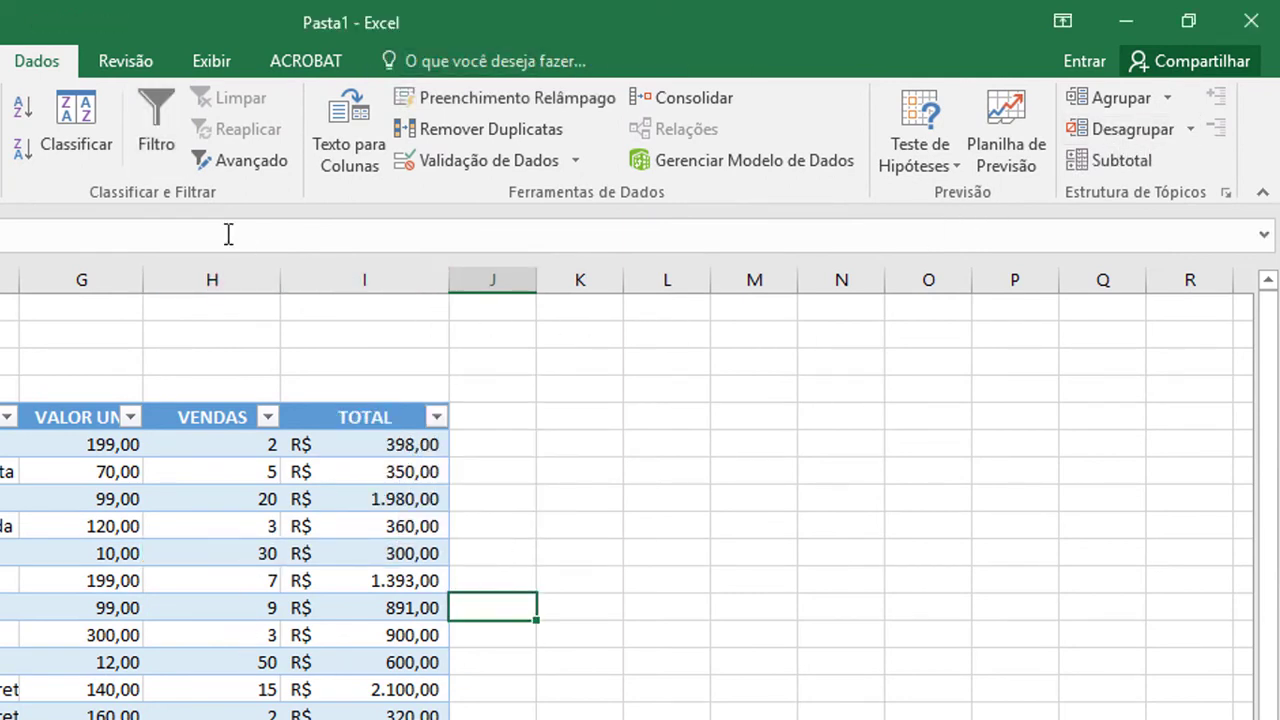
click(1190, 132)
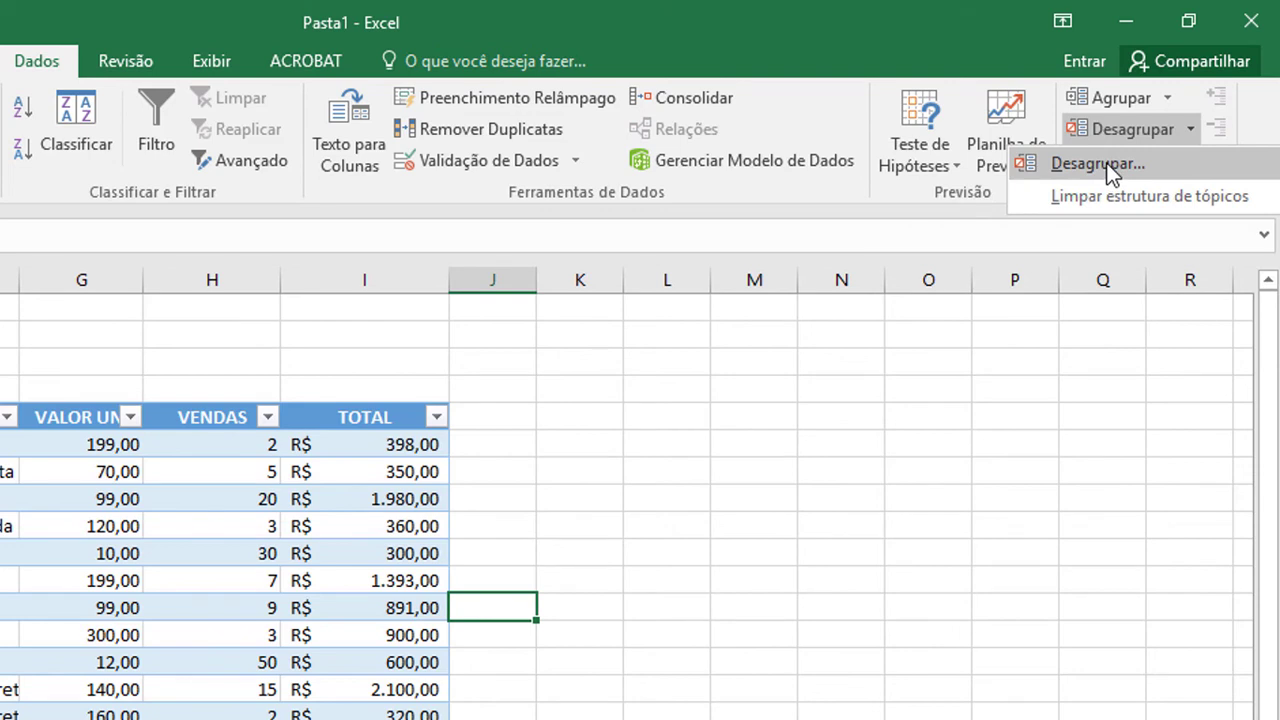
click(758, 710)
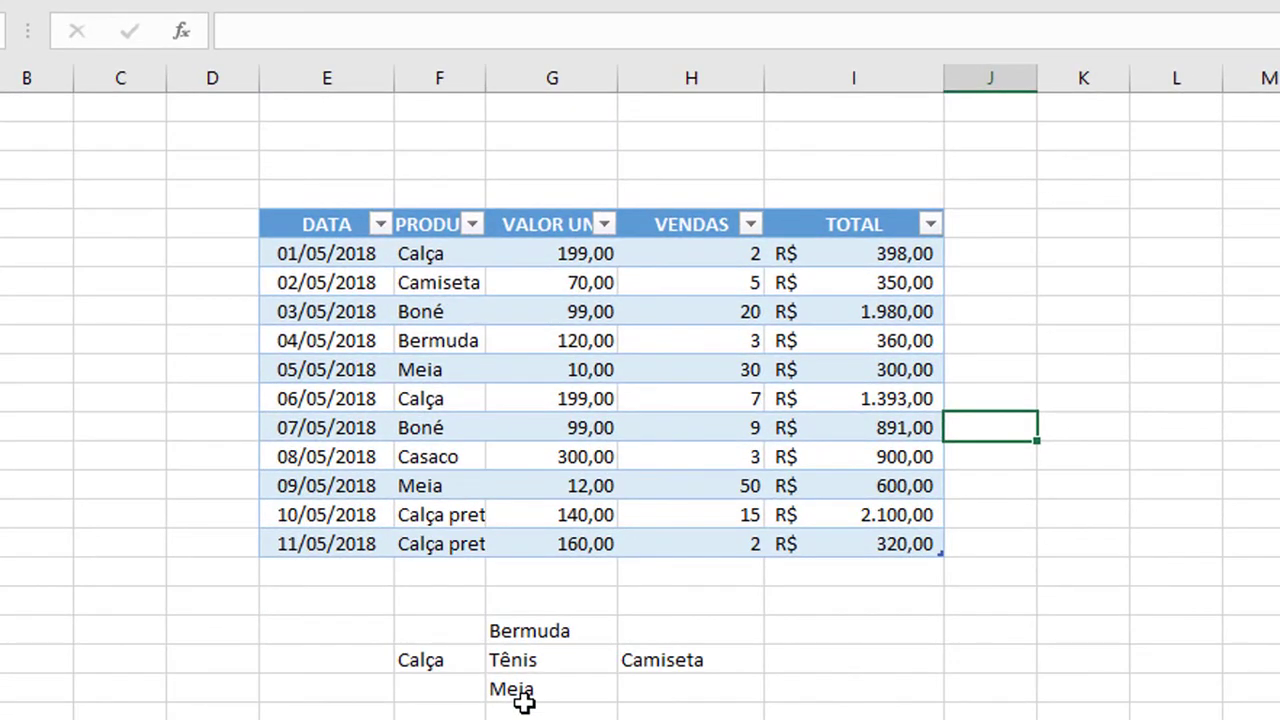
Hide the table row dated 06/05/2018 from its unit value cell, then unhide it.
click(580, 400)
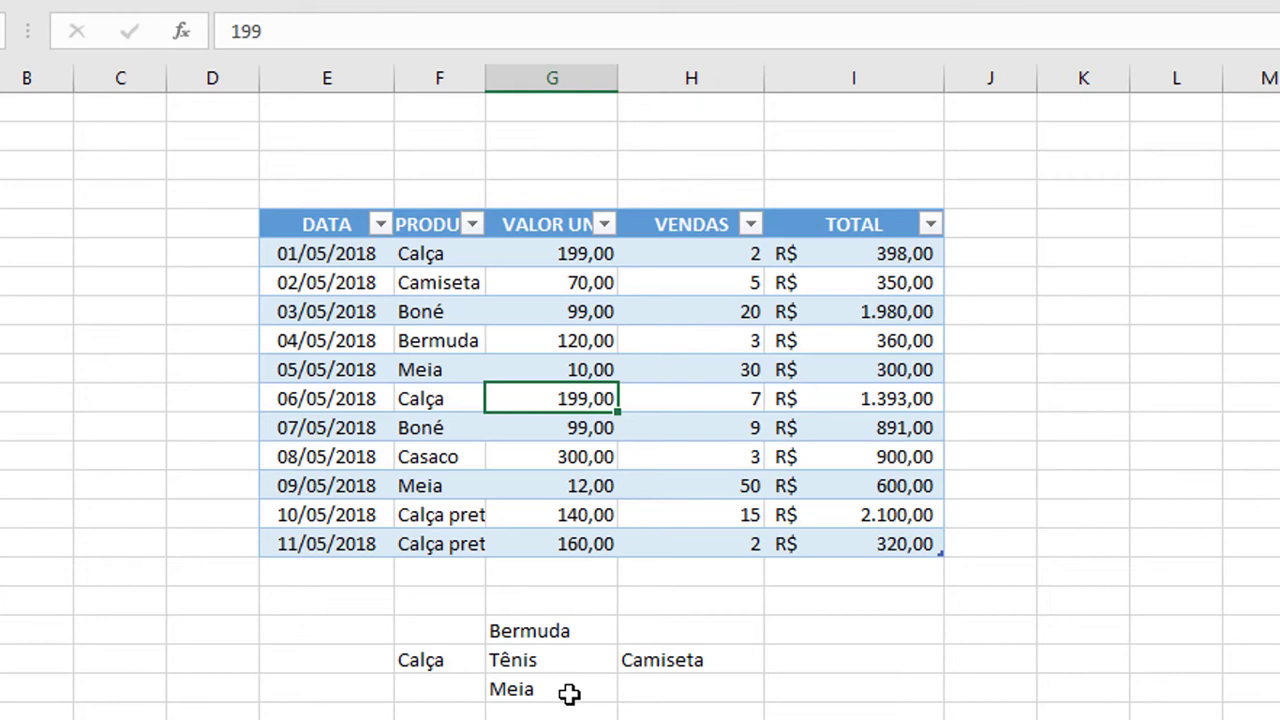
key(ctrl+9)
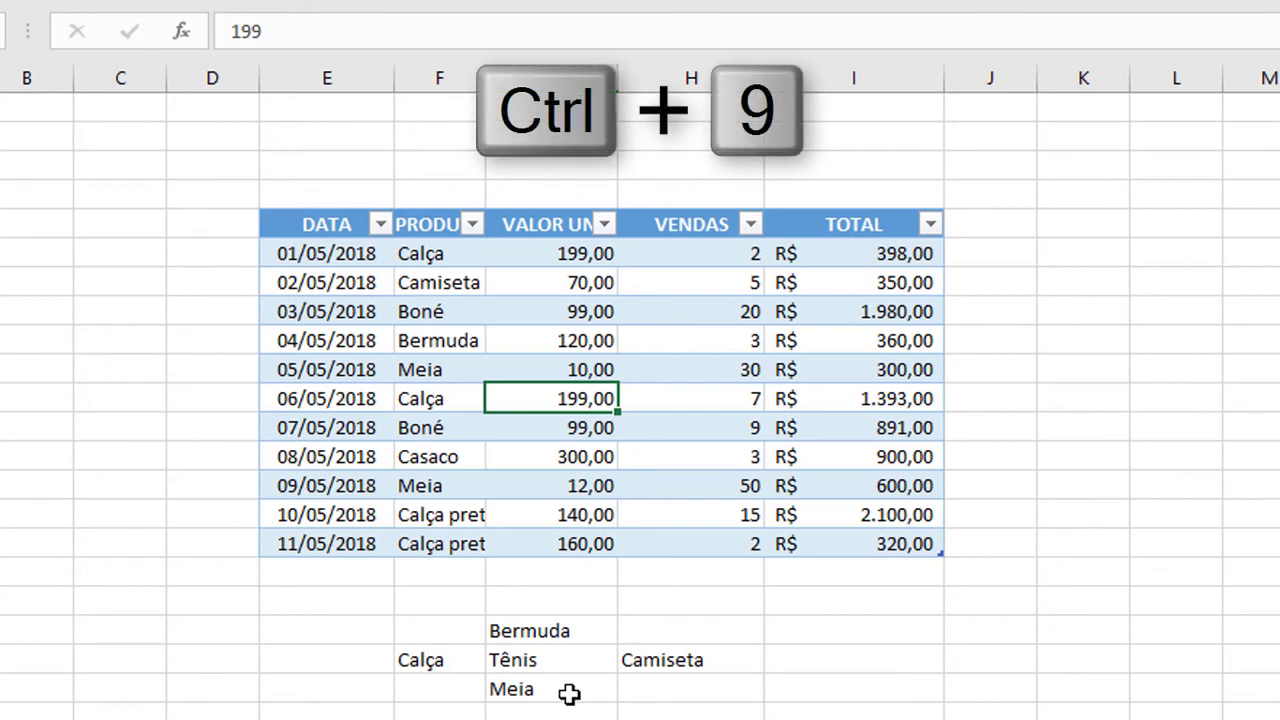
key(ctrl+9)
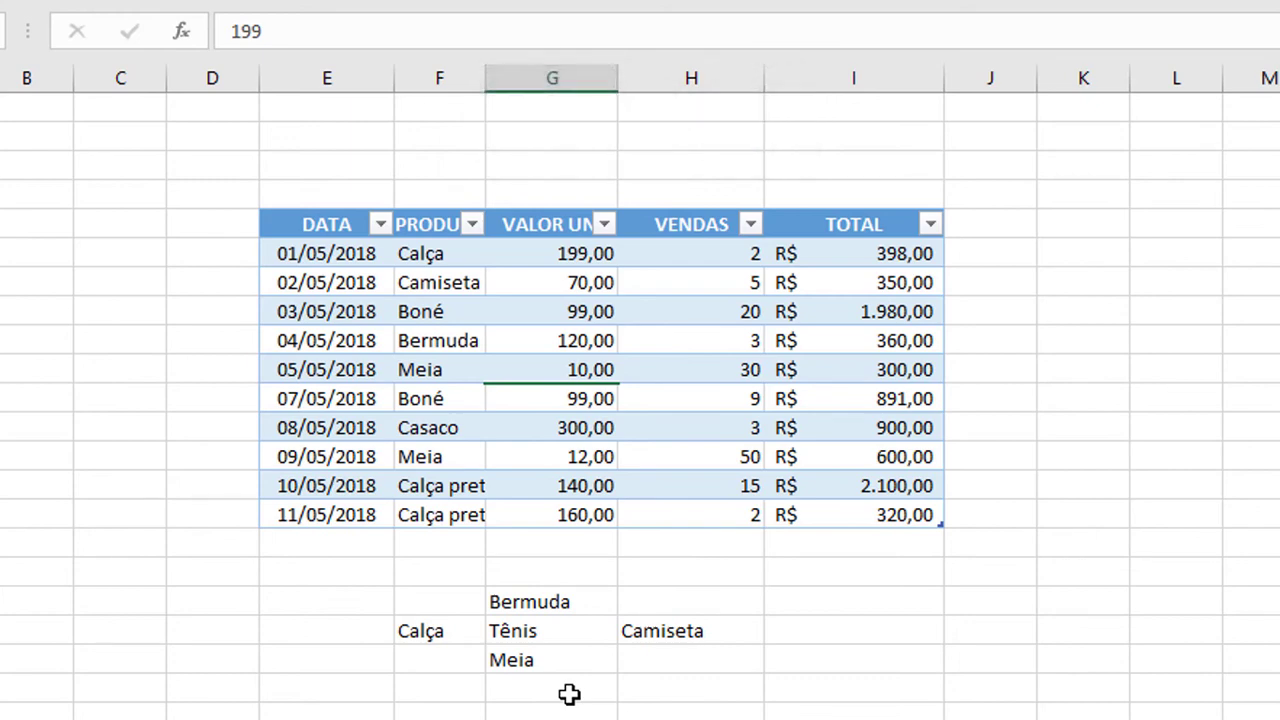
key(ctrl+shift+9)
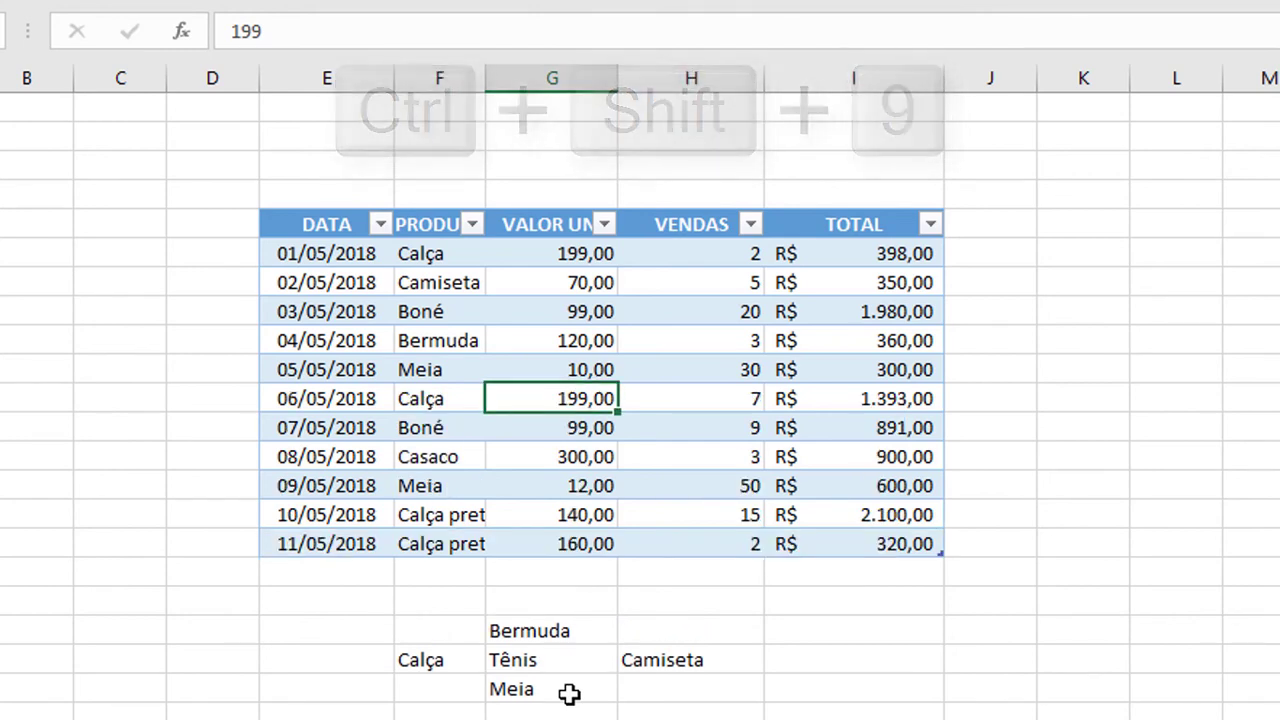
Hide the 06/05/2018 row again and move the selection to other cells in and around the table.
key(ctrl+9)
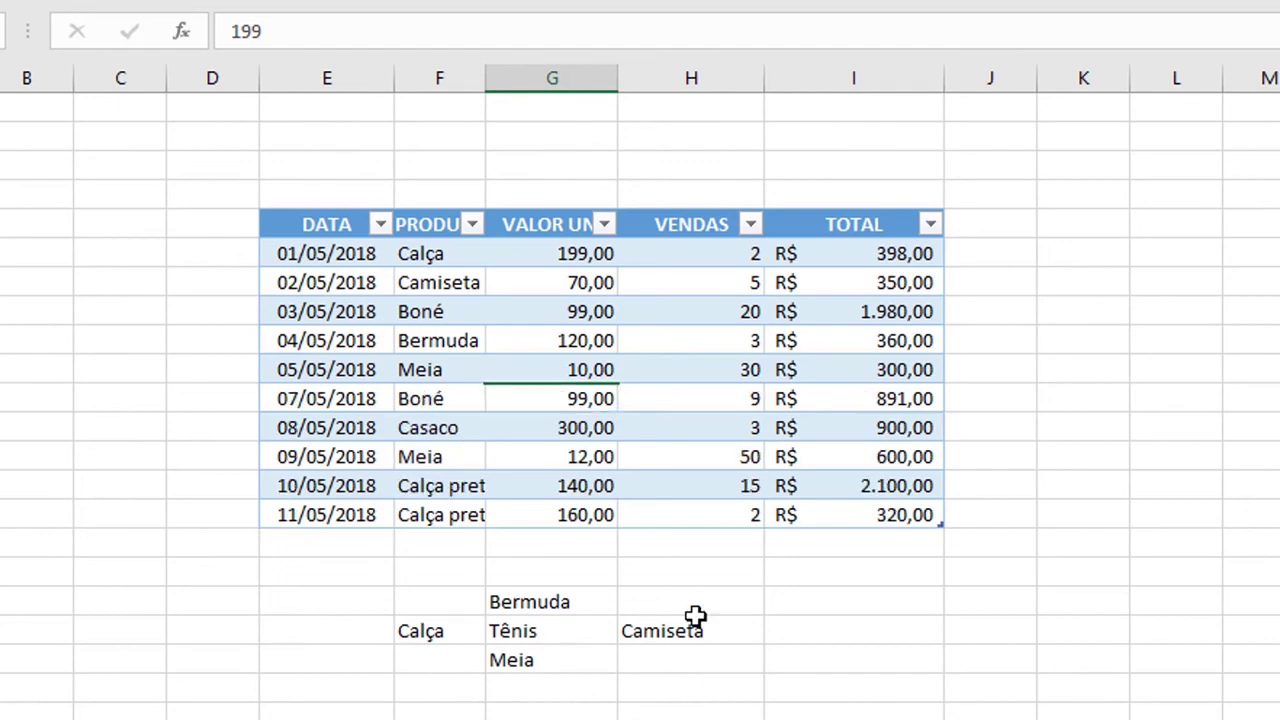
click(834, 538)
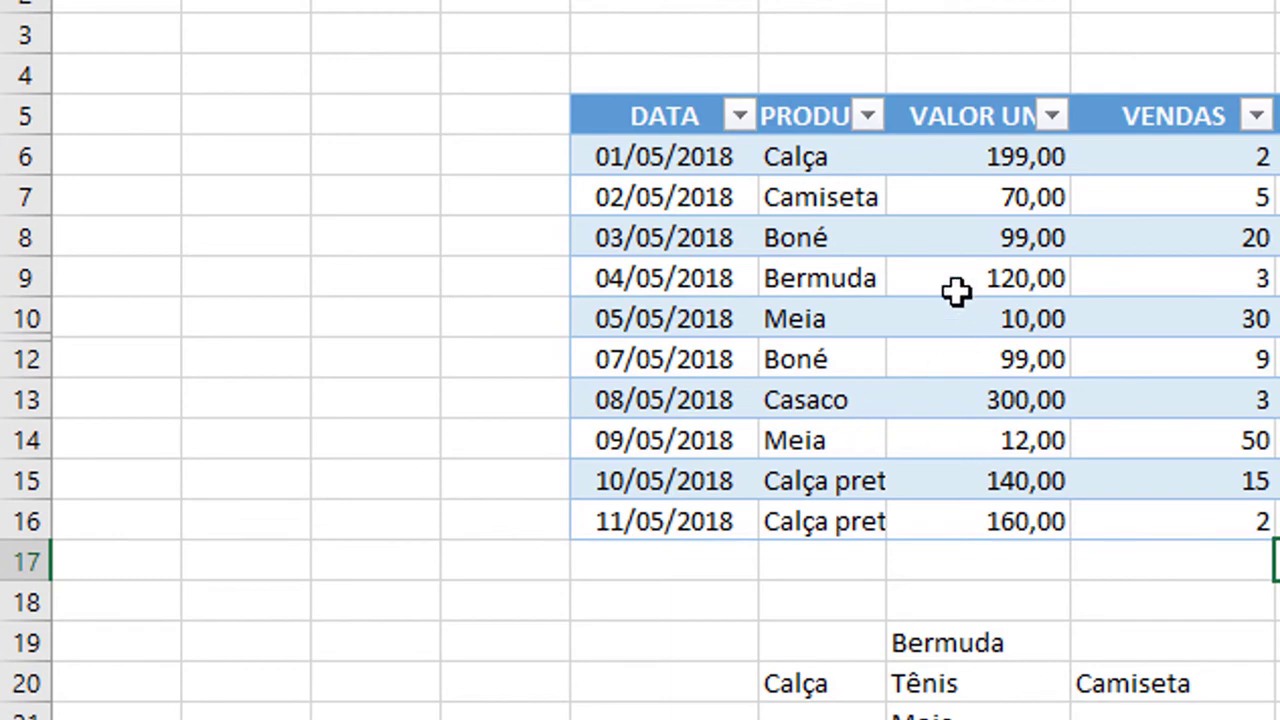
drag(686, 195, 1270, 480)
click(1265, 600)
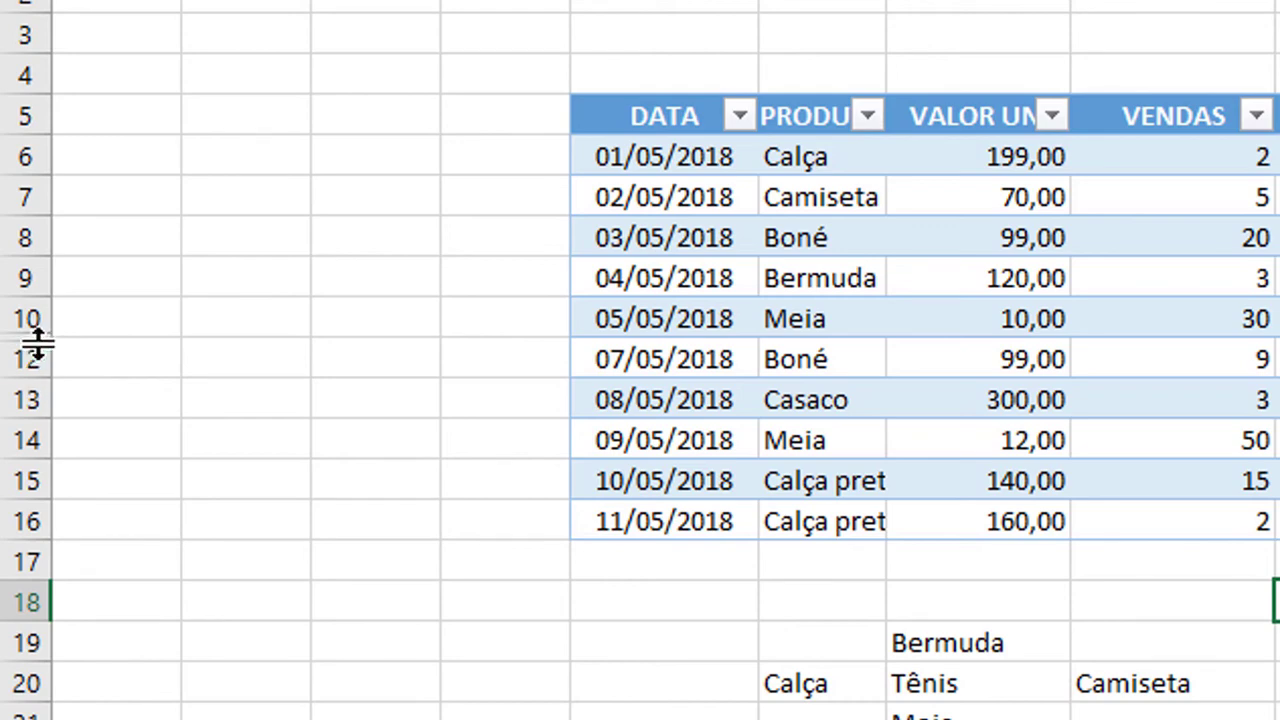
click(1034, 482)
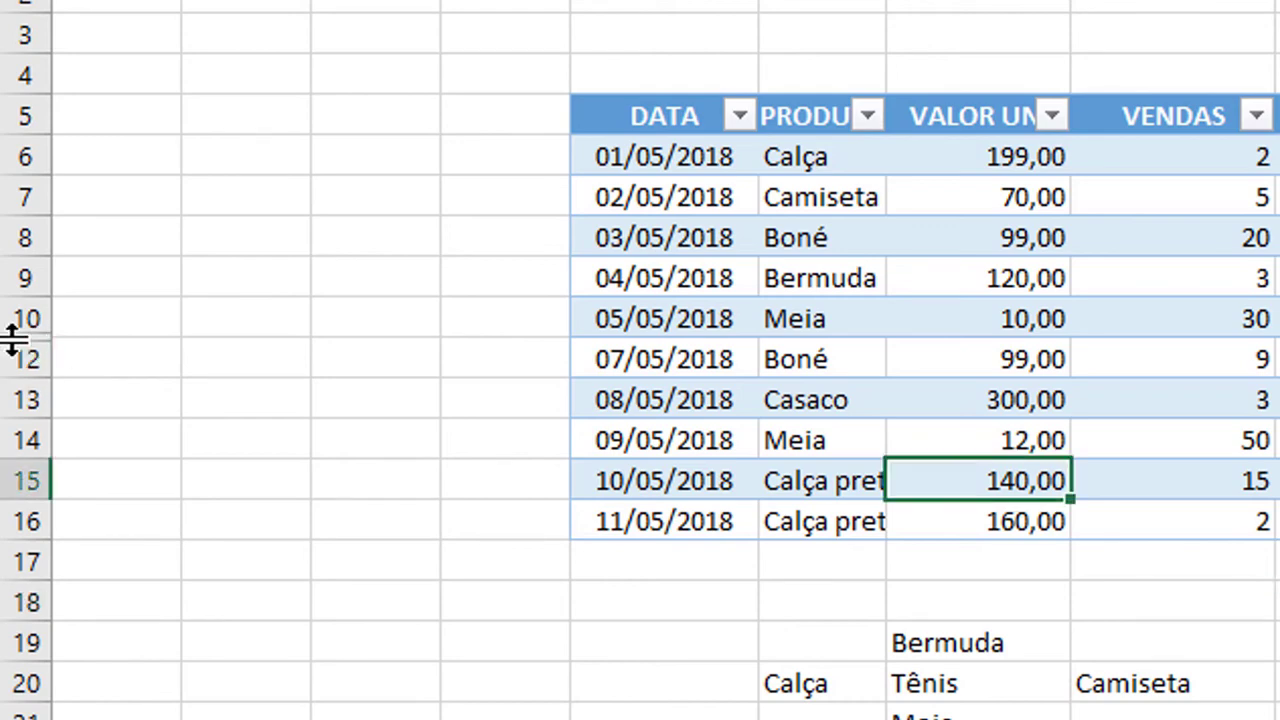
click(1030, 436)
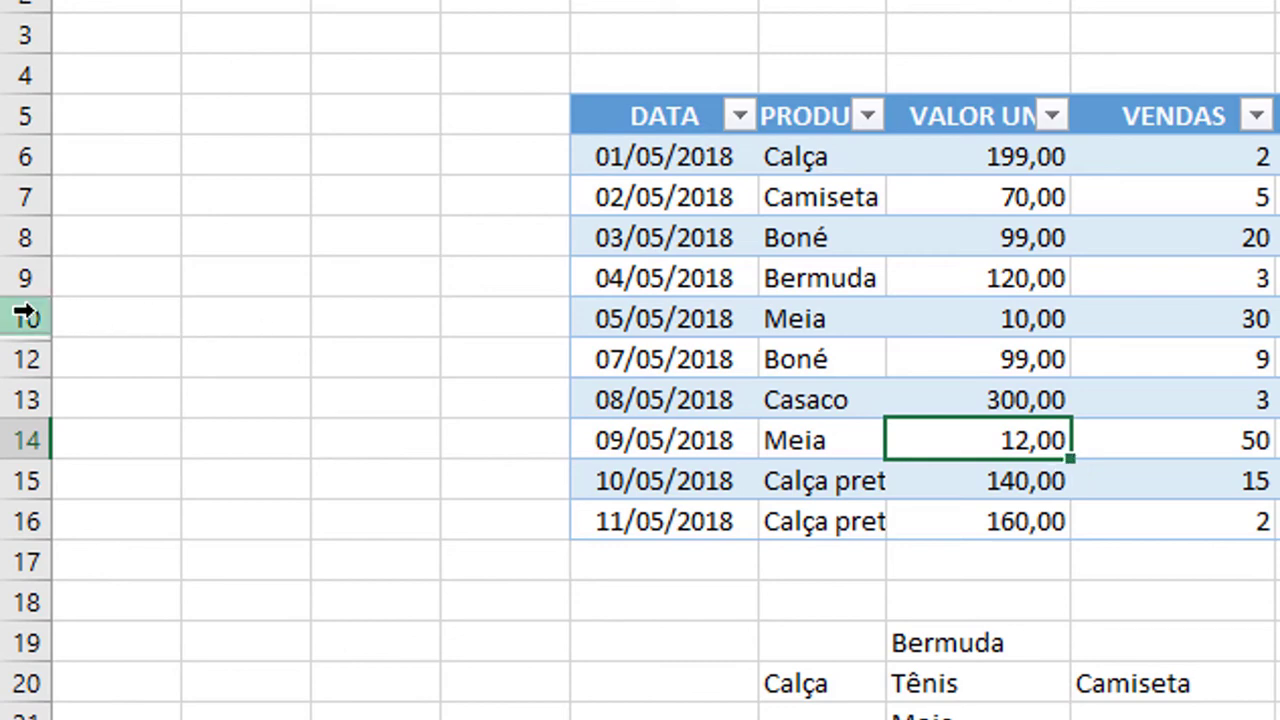
Select rows 10 and 12 on either side of the hidden row and unhide row 11.
drag(25, 316, 34, 349)
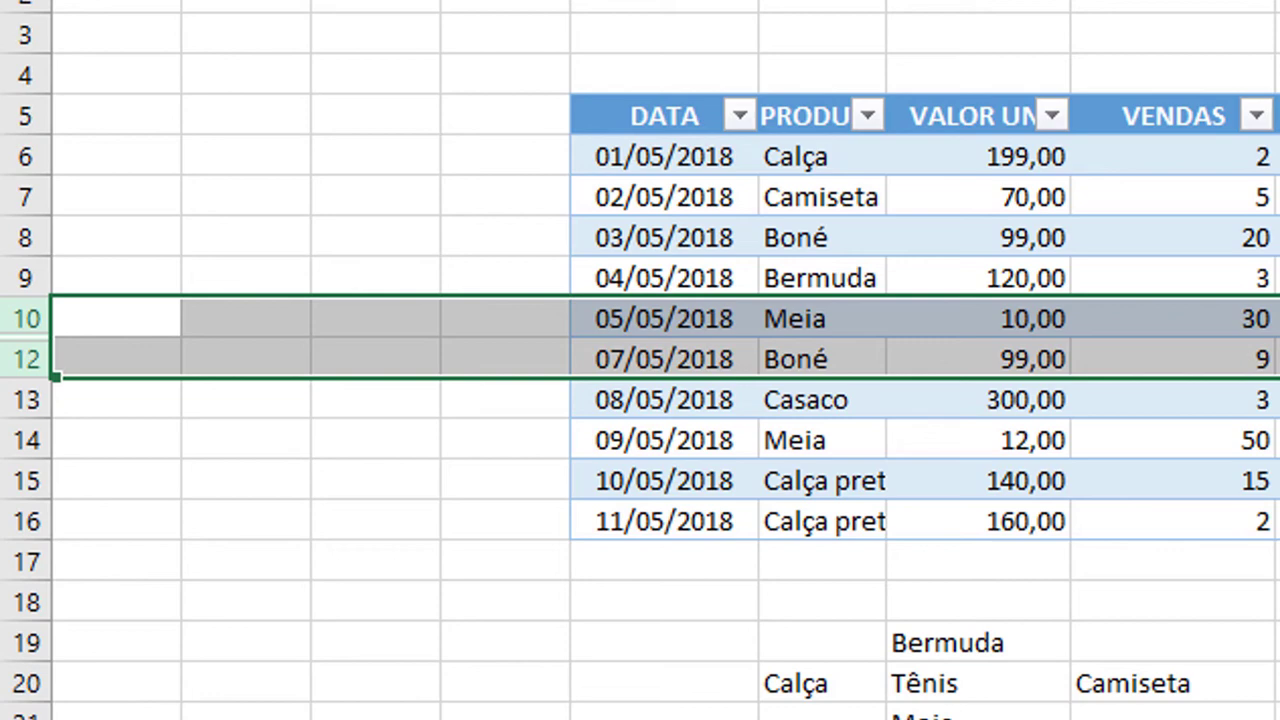
key(ctrl+shift+9)
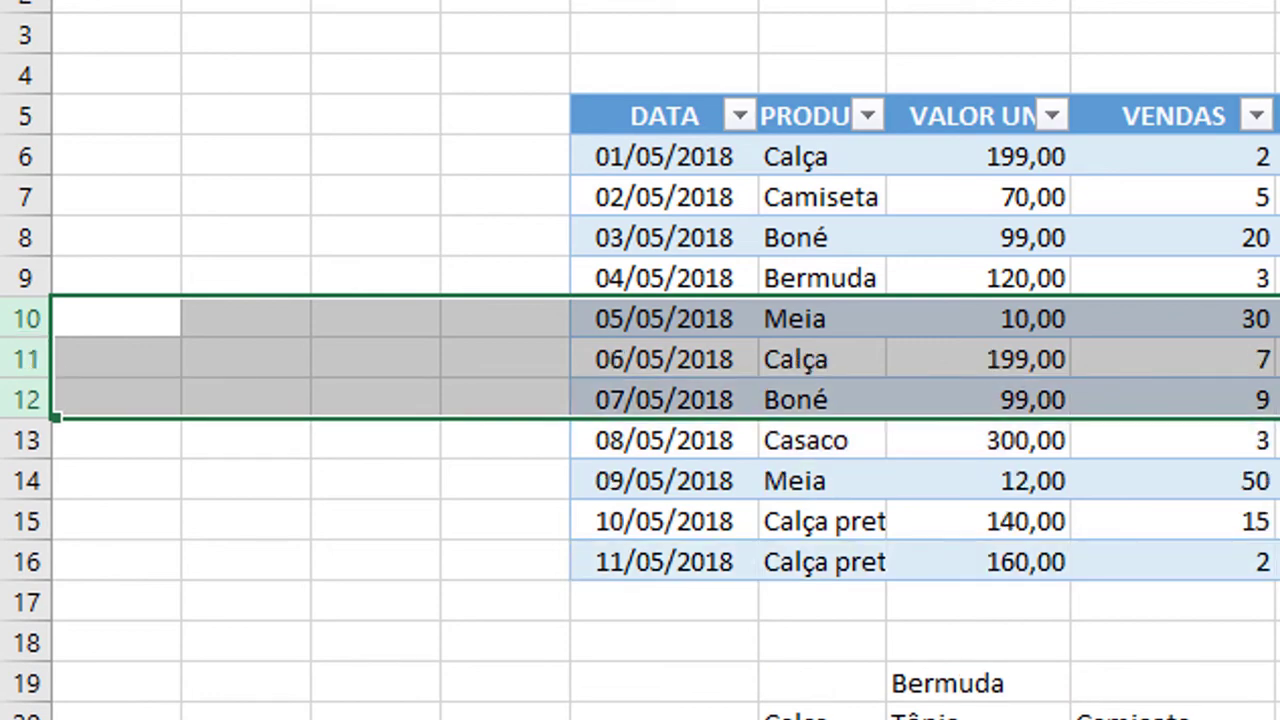
click(1008, 560)
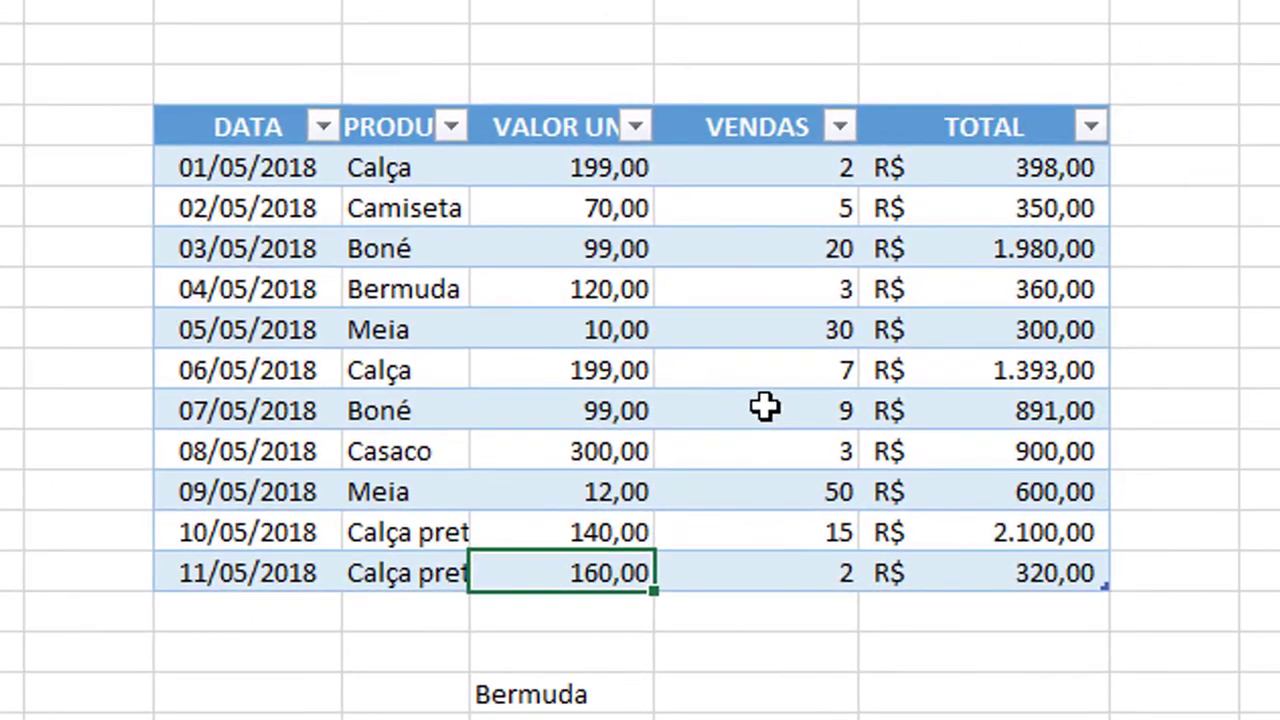
Hide the VENDAS column from its cell in the 07/05/2018 row, then select an empty cell outside the table.
click(1181, 396)
key(ctrl+0)
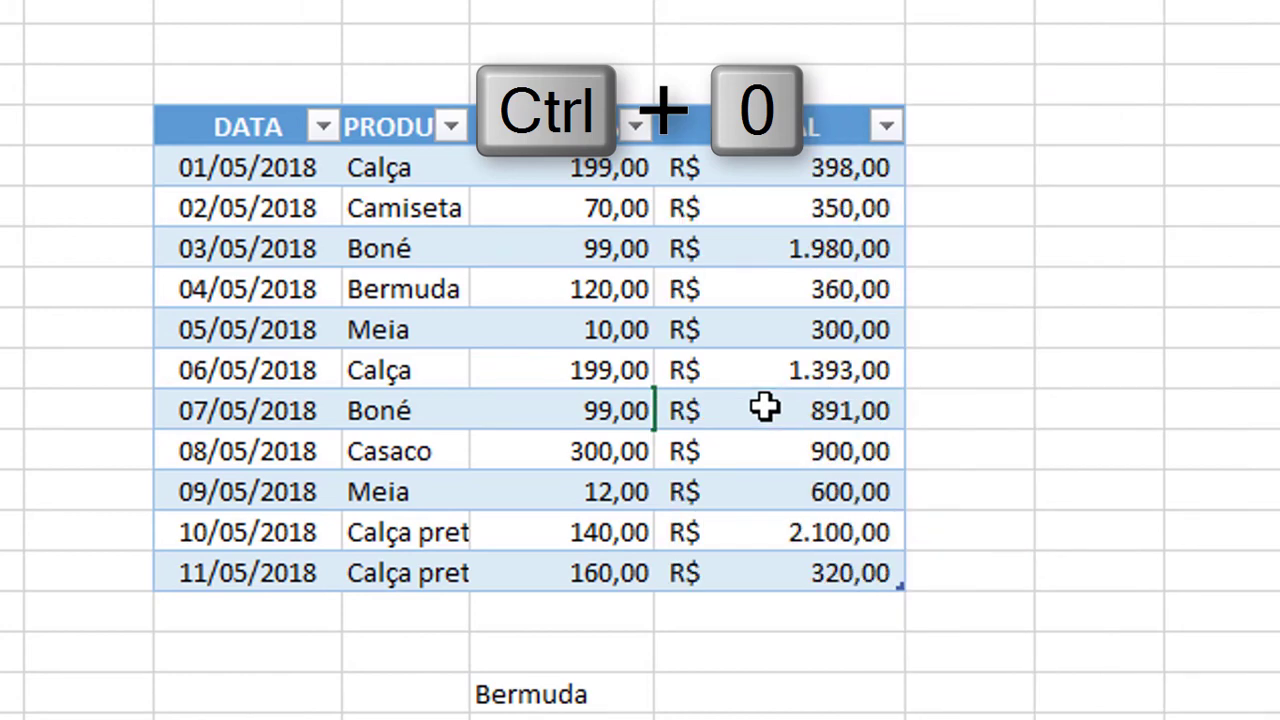
click(871, 409)
click(1126, 376)
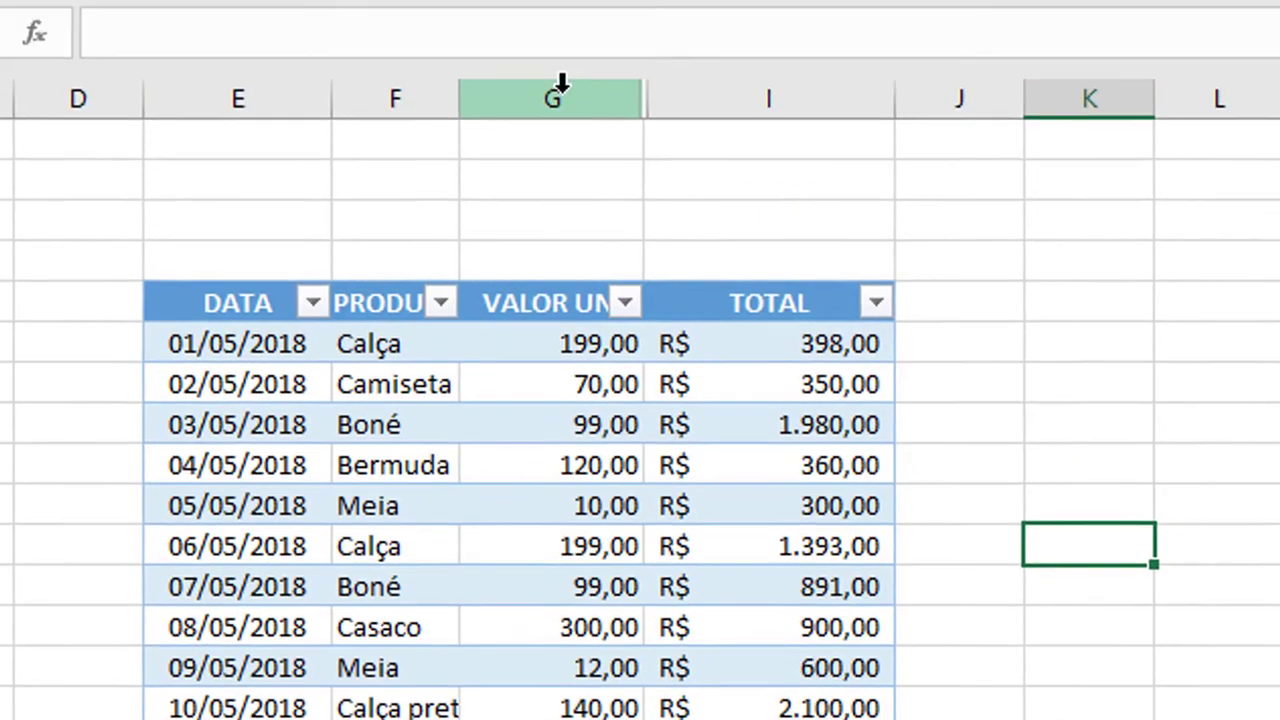
Select columns G through I and try to unhide the hidden column between them.
click(562, 85)
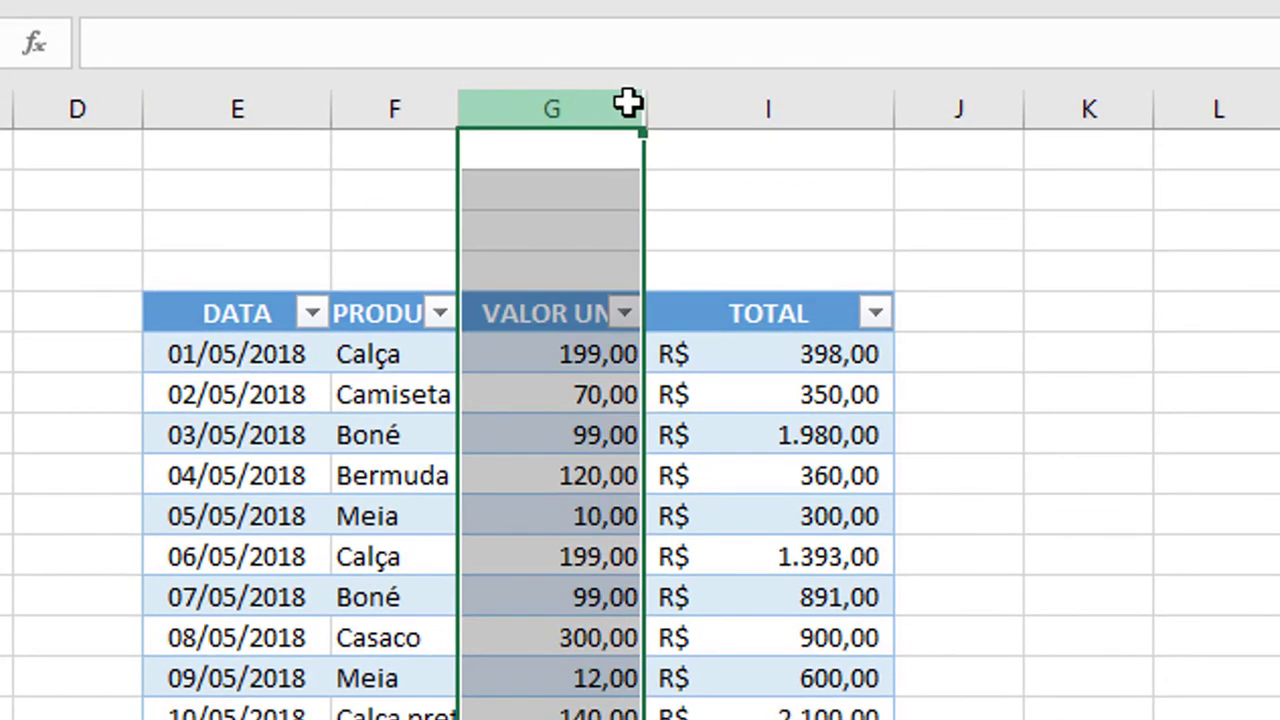
drag(628, 103, 697, 104)
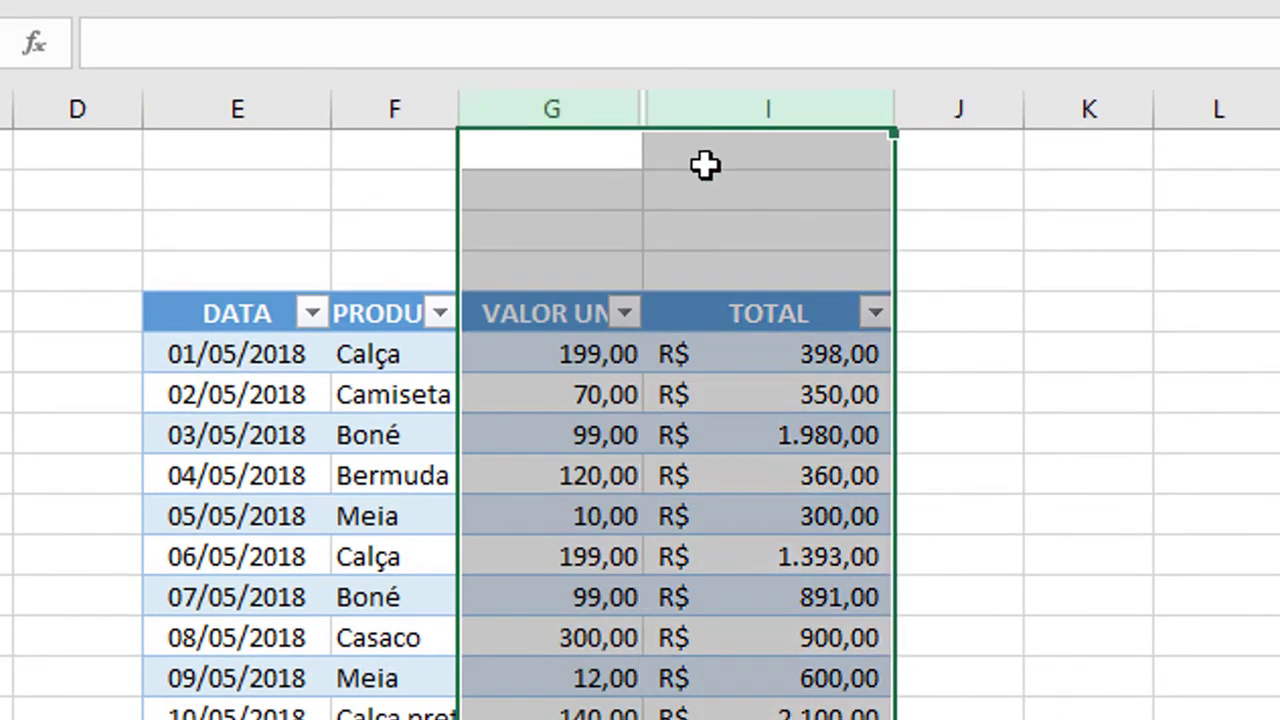
key(ctrl+shift+0)
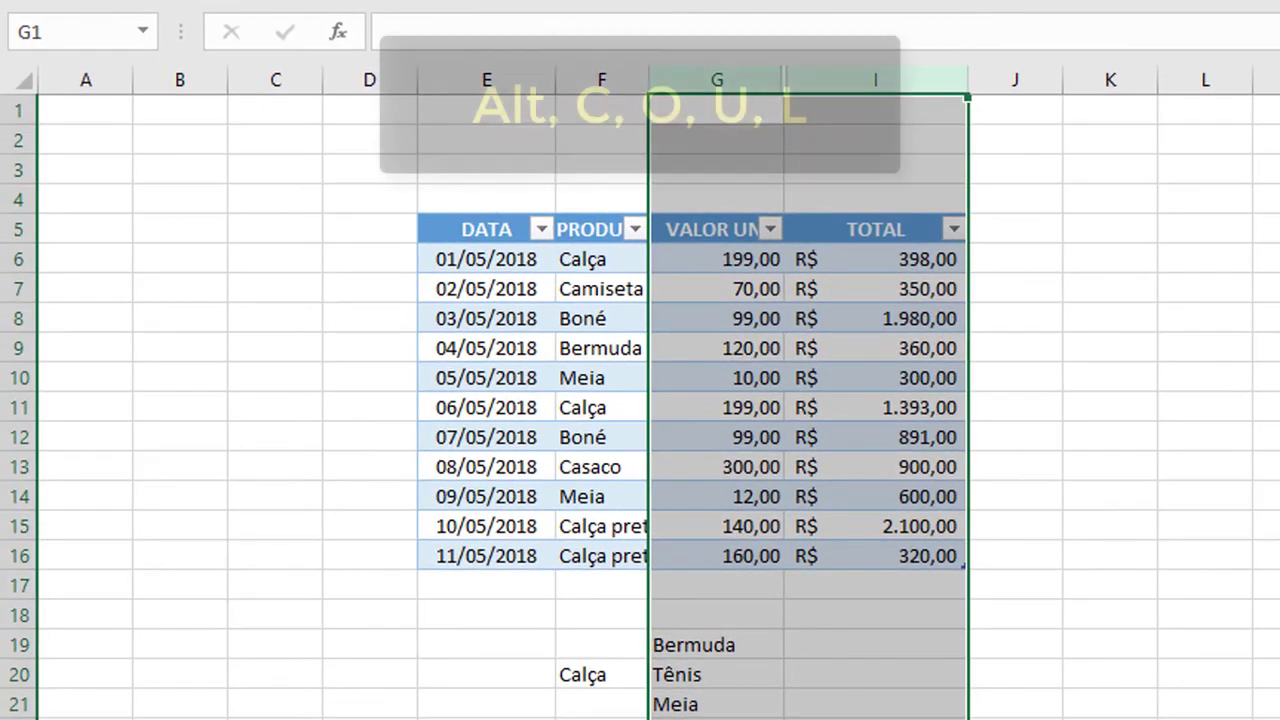
Unhide the VENDAS column within the selected columns G to I using the worksheet's column formatting command.
key(alt)
key(c)
key(o)
key(u)
key(l)
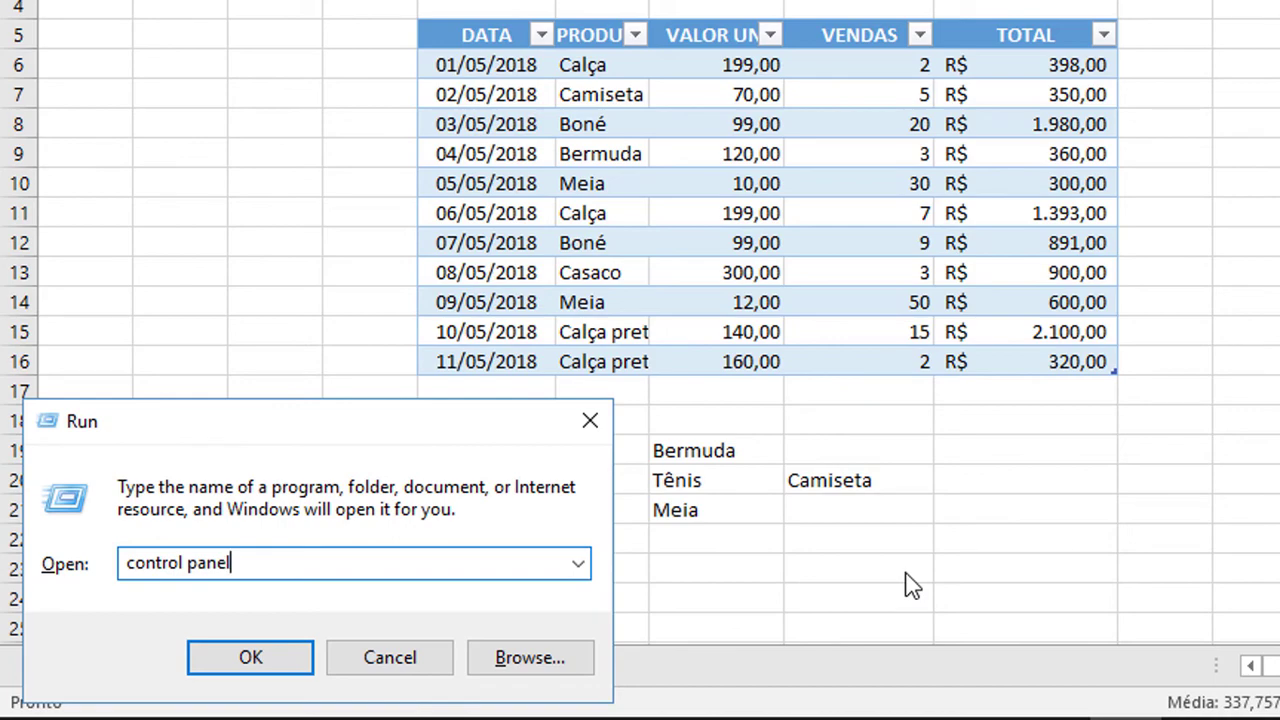
Switch to the Windows Control Panel and open the language bar hot key settings from the advanced Language settings.
key(Return)
scroll(1000, 600, down, 2)
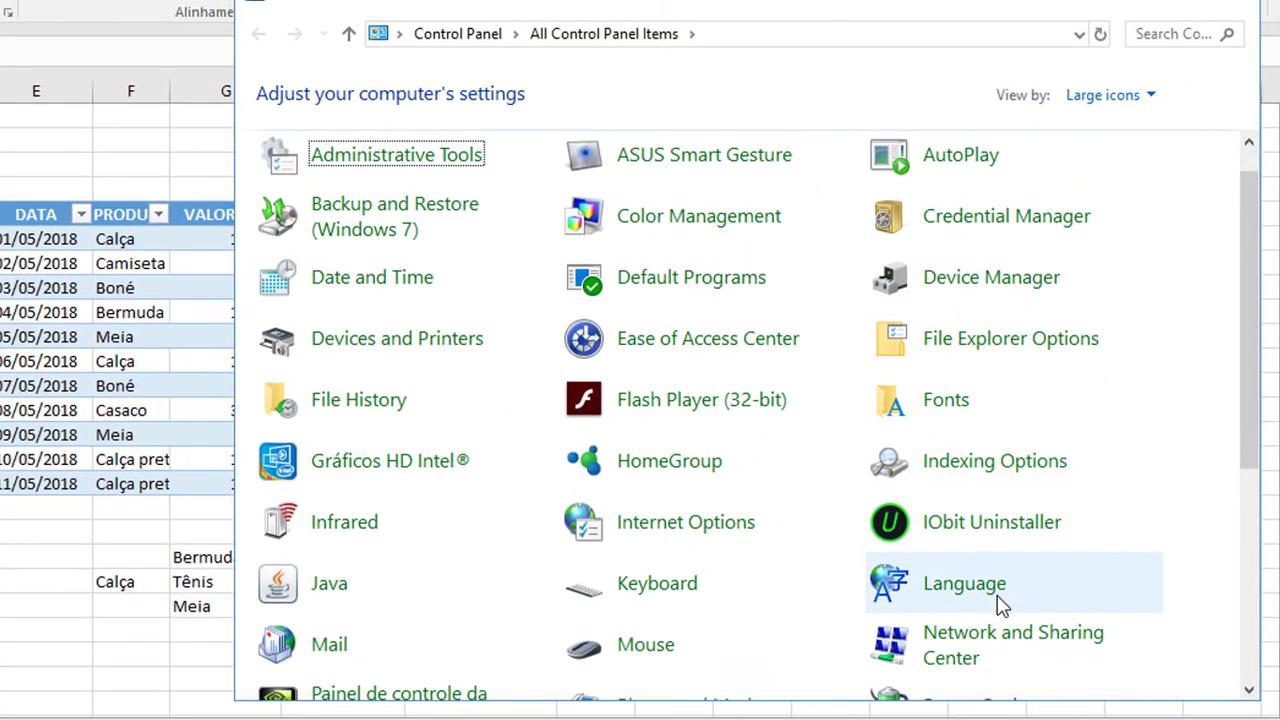
scroll(1000, 605, down, 1)
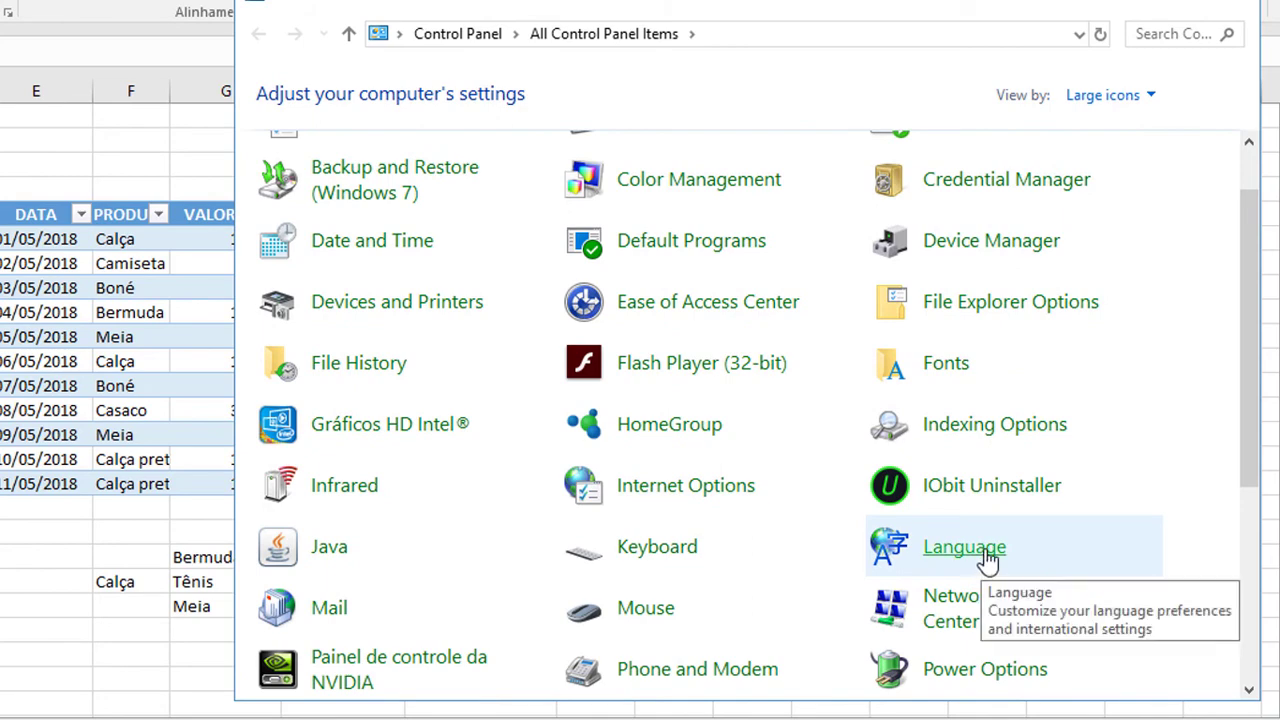
click(988, 561)
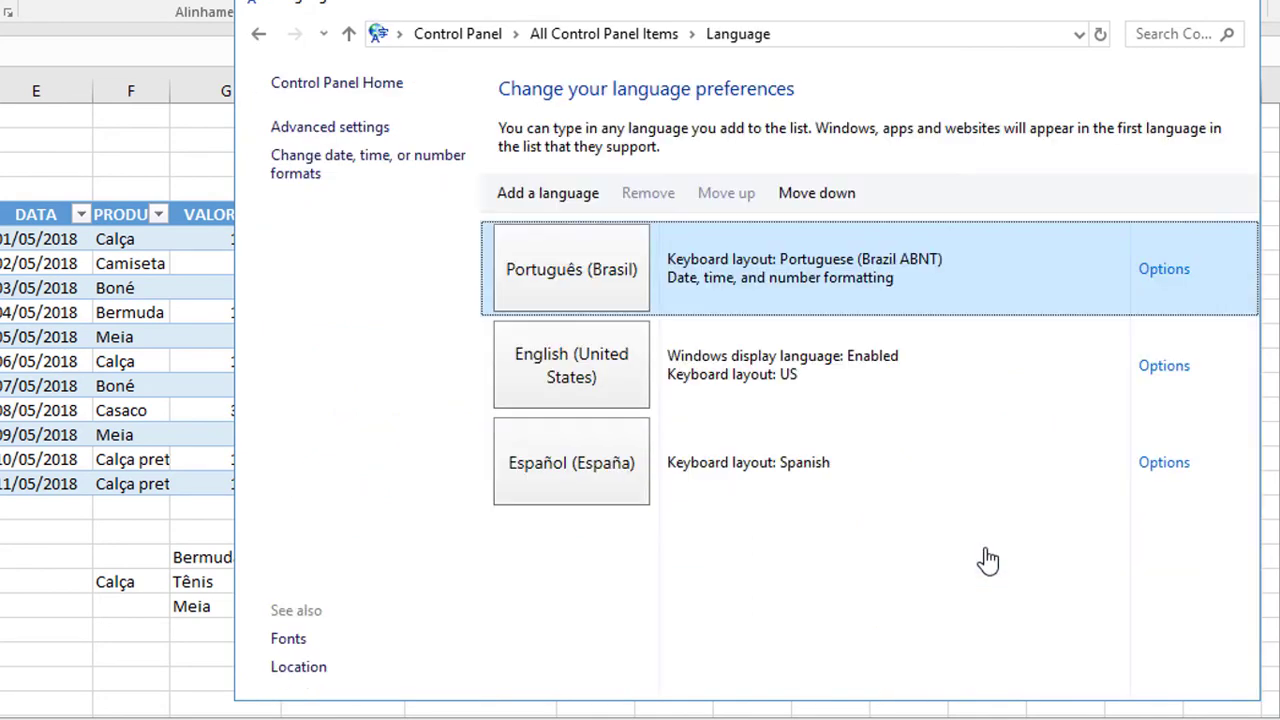
click(357, 138)
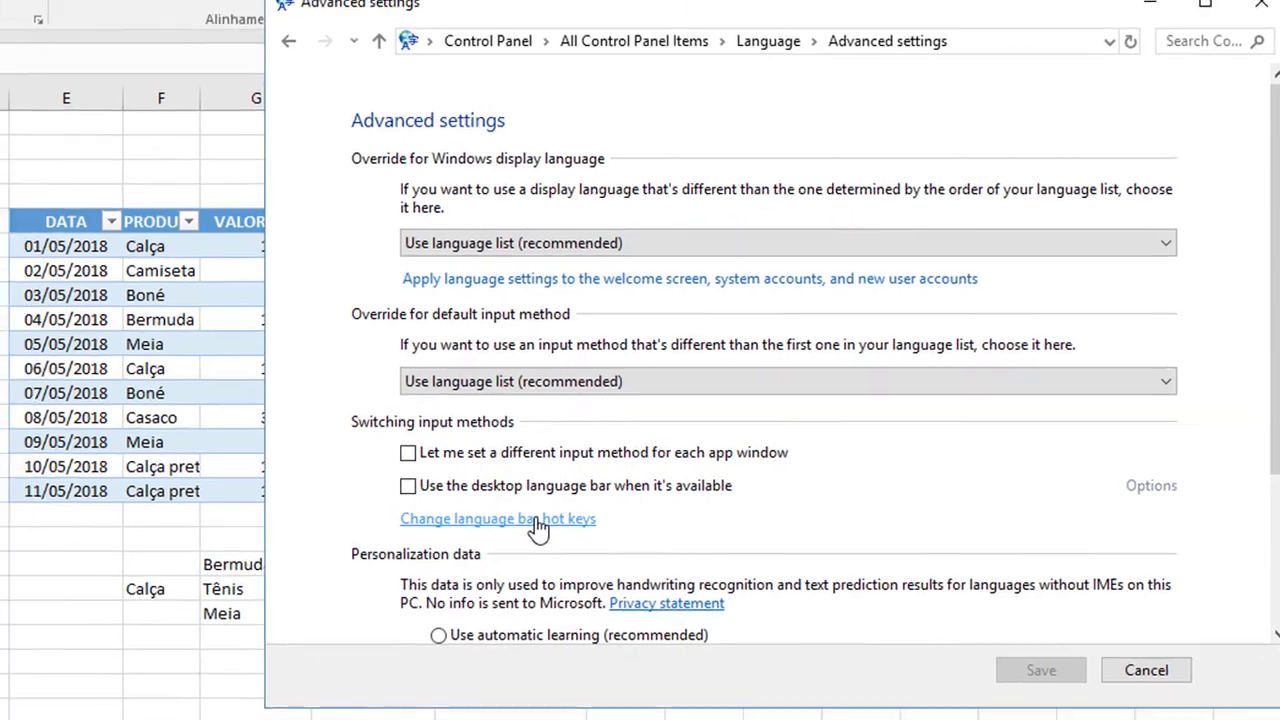
click(508, 512)
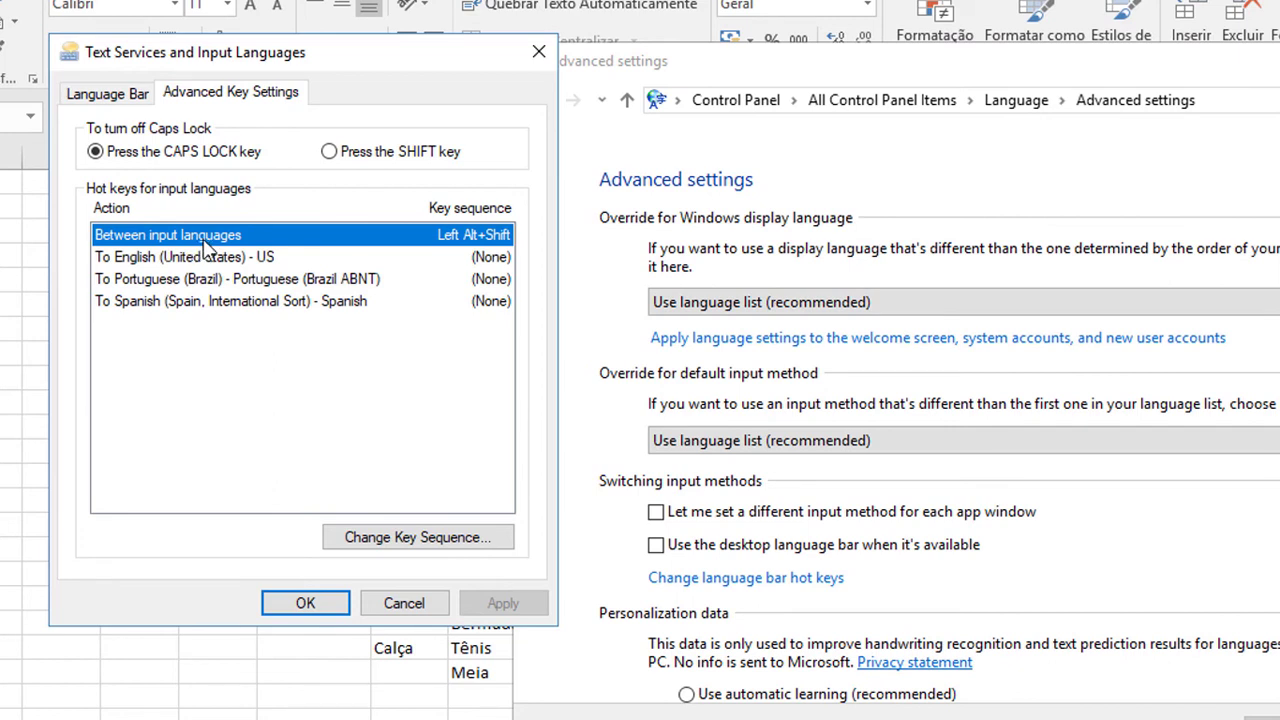
Change the key sequence for switching keyboard layout to Not Assigned and apply the change.
click(437, 546)
click(281, 206)
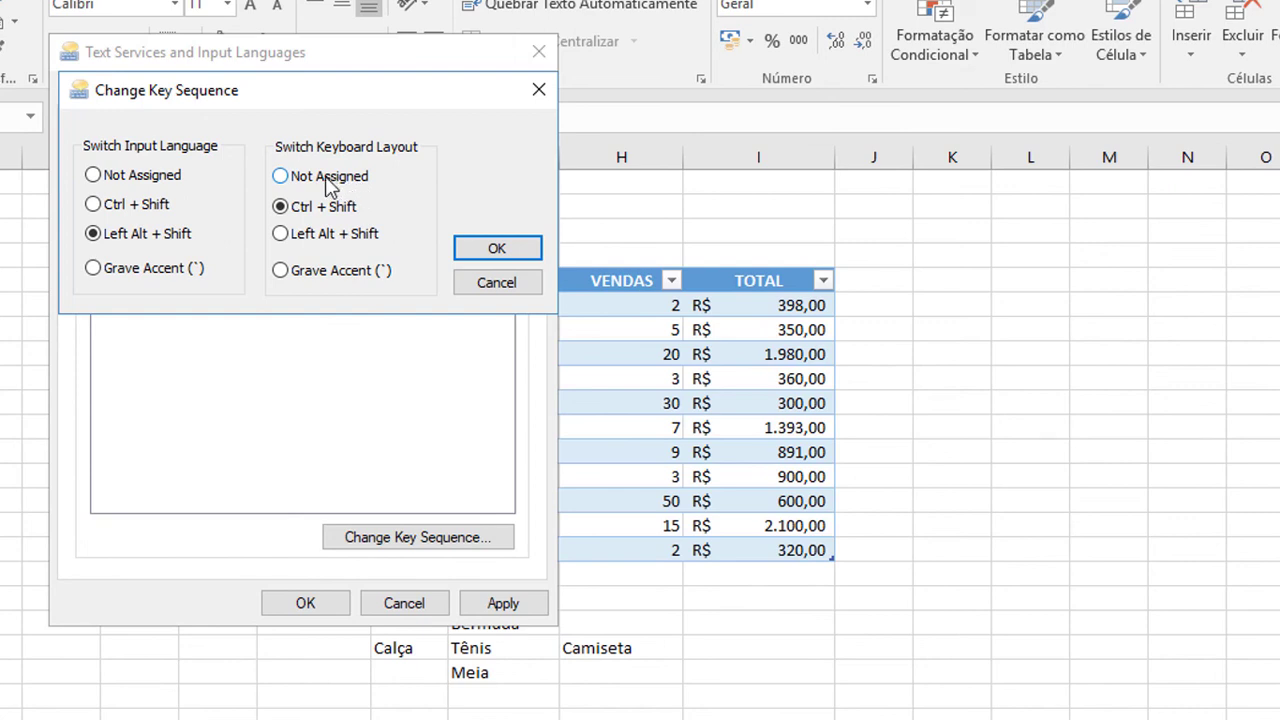
click(330, 186)
click(497, 250)
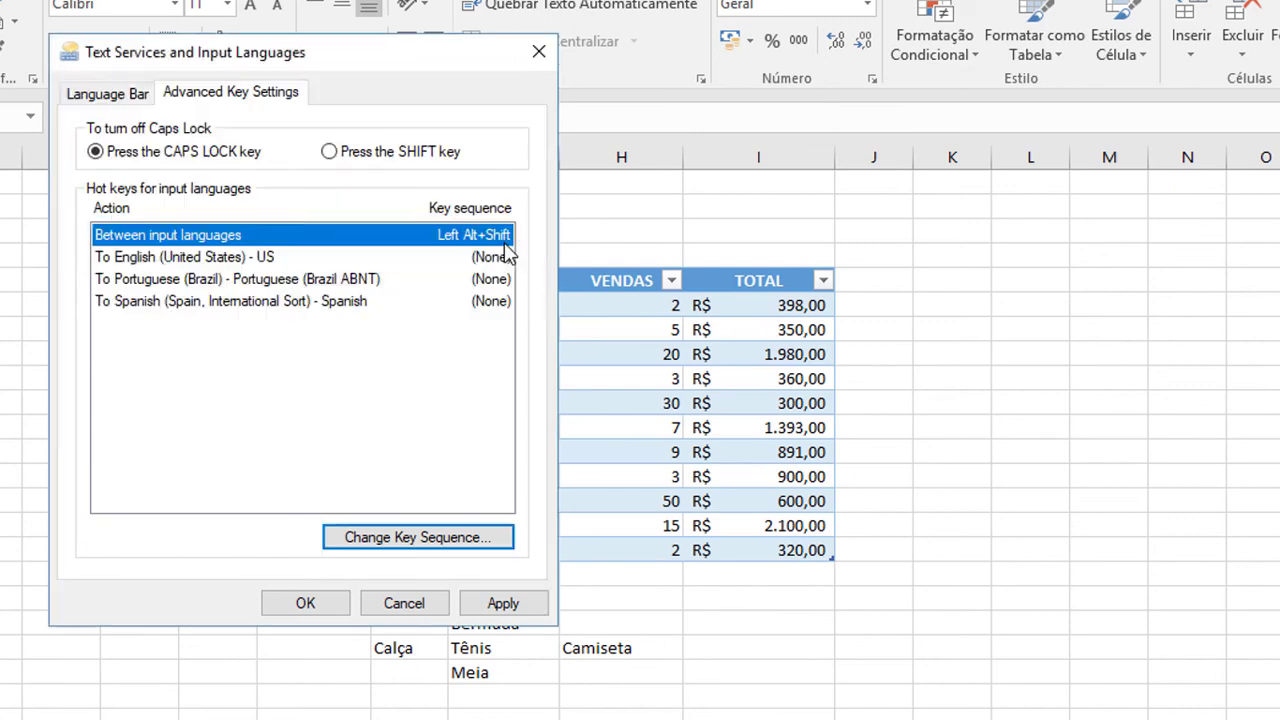
click(503, 604)
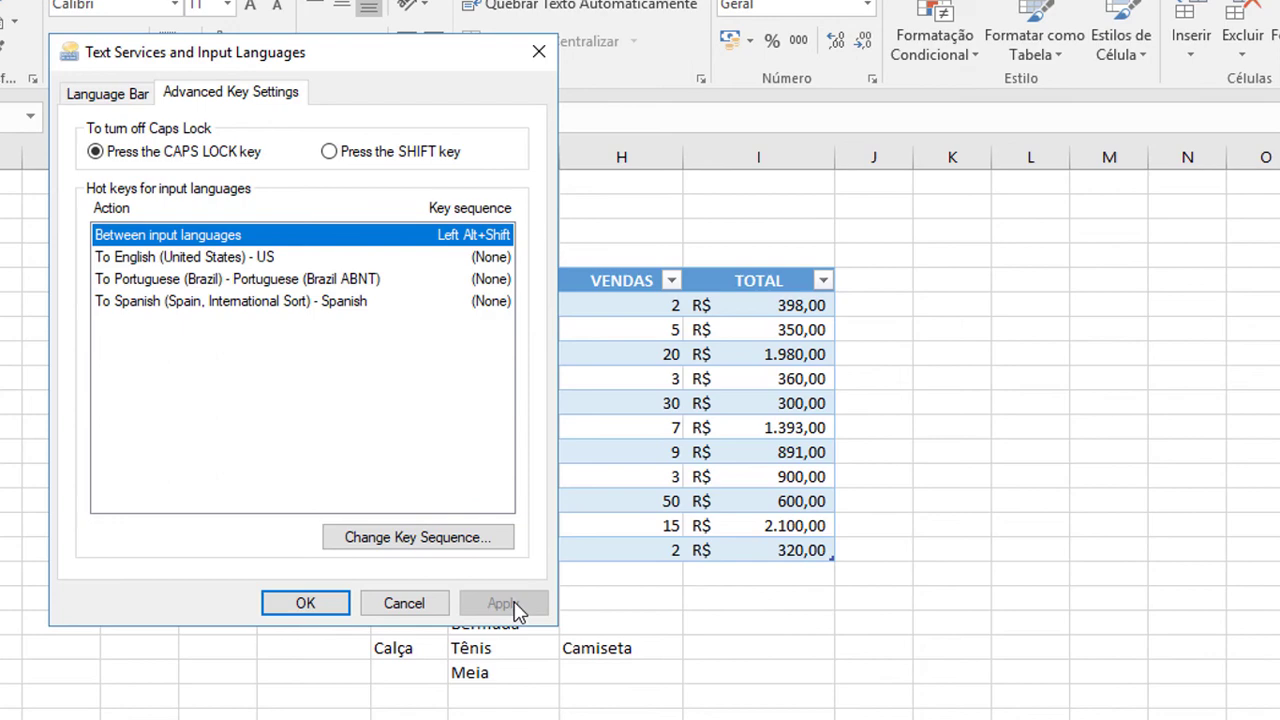
Confirm the input language hot key settings and return to the worksheet.
click(297, 604)
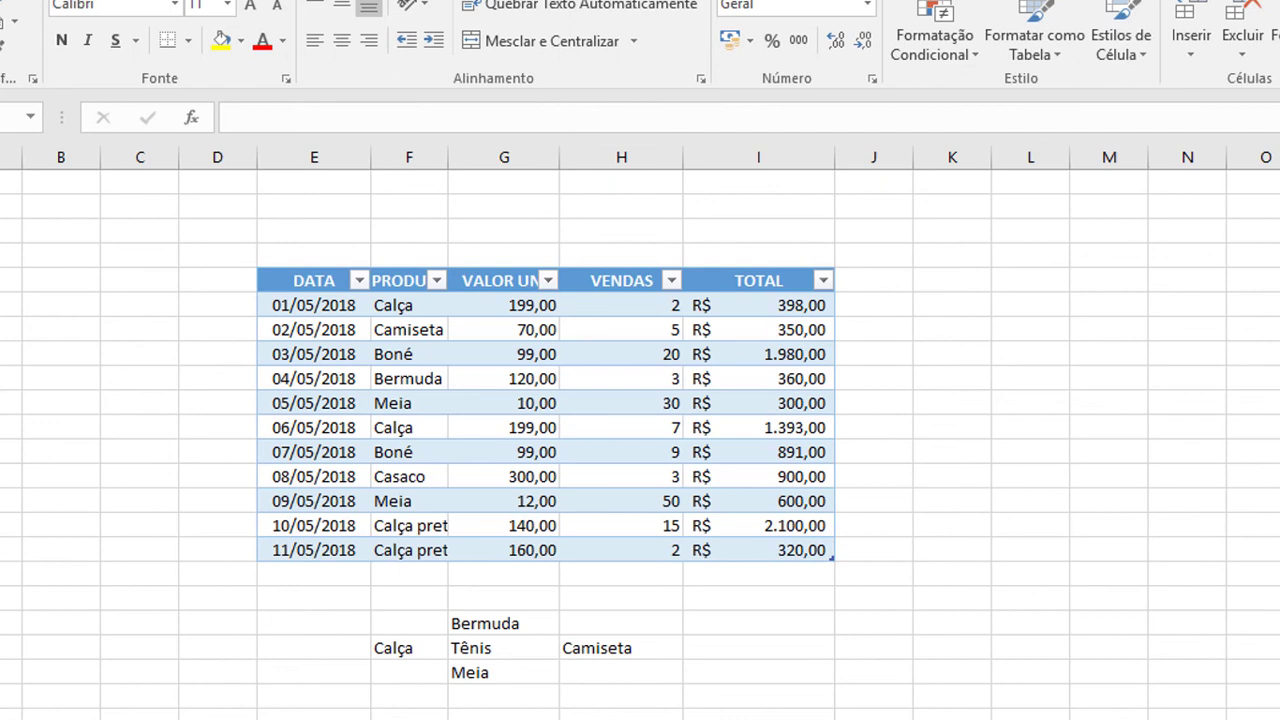
Hide the table rows dated 08/05/2018, 04/05/2018 and 02/05/2018, one after another.
click(640, 477)
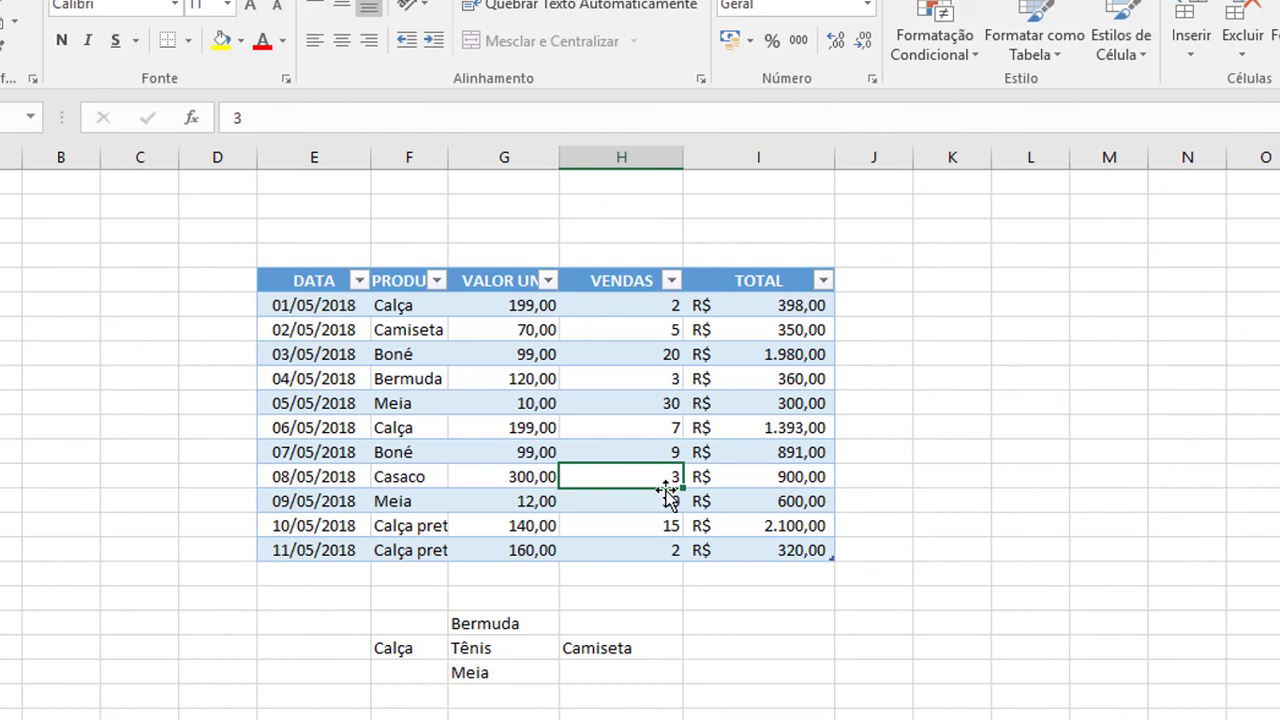
key(ctrl+minus)
click(622, 376)
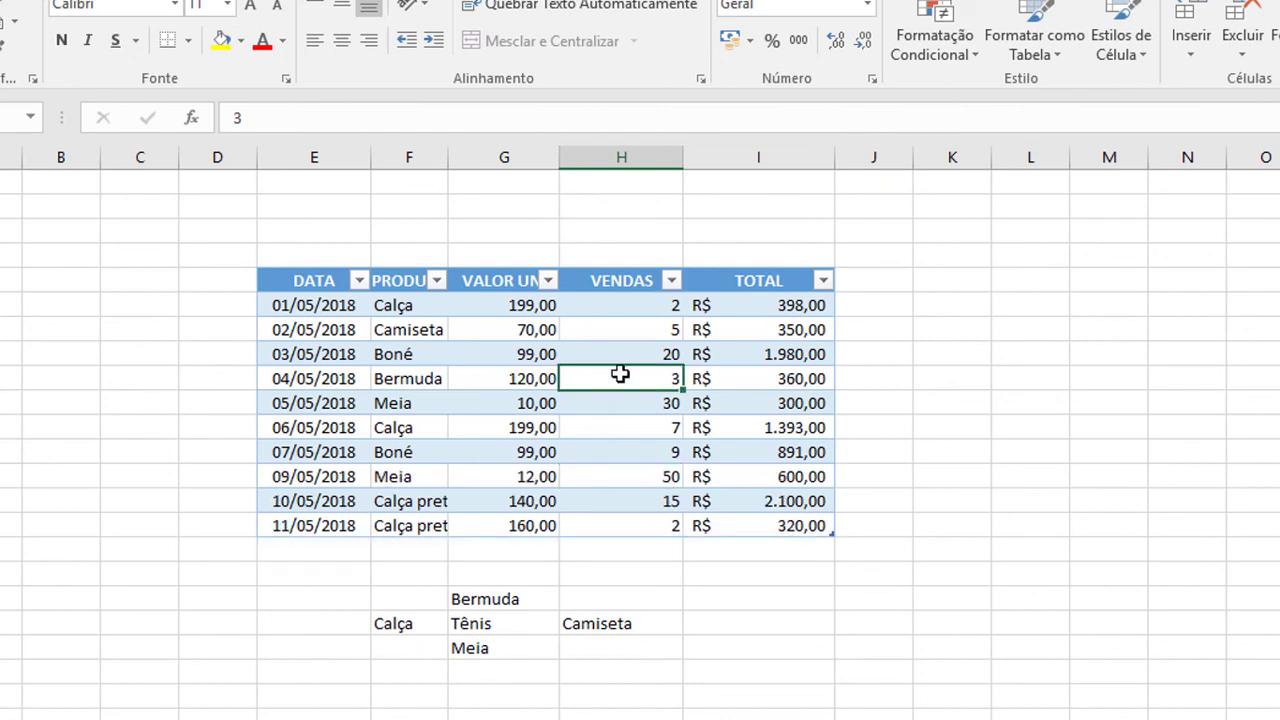
key(ctrl+minus)
click(529, 331)
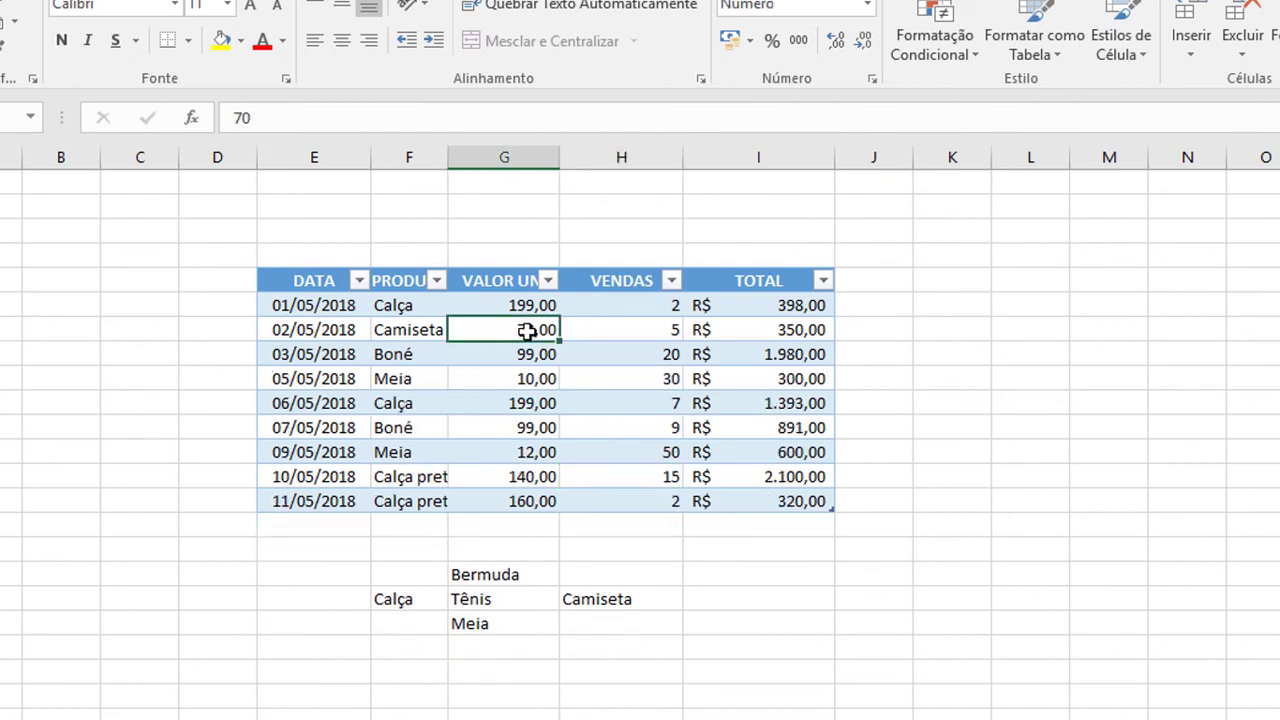
key(ctrl+minus)
Hide the product column F and the TOTAL column I of the table.
click(396, 405)
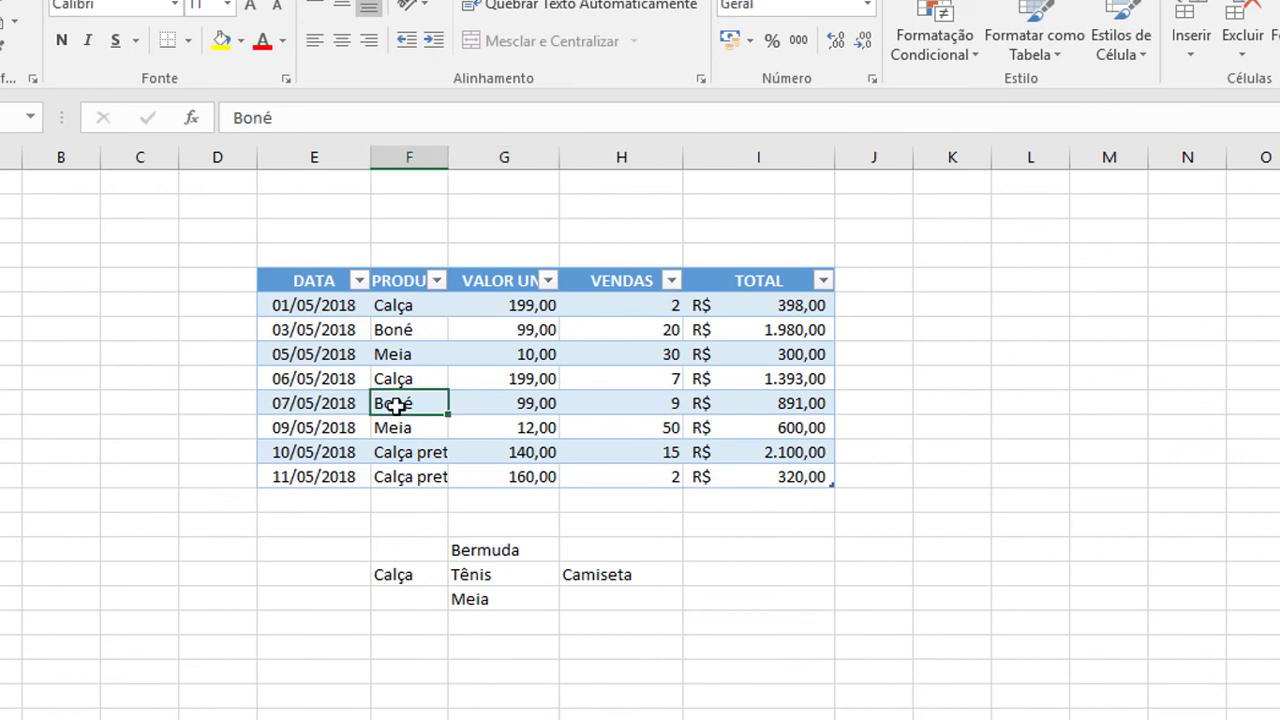
key(ctrl+0)
click(648, 406)
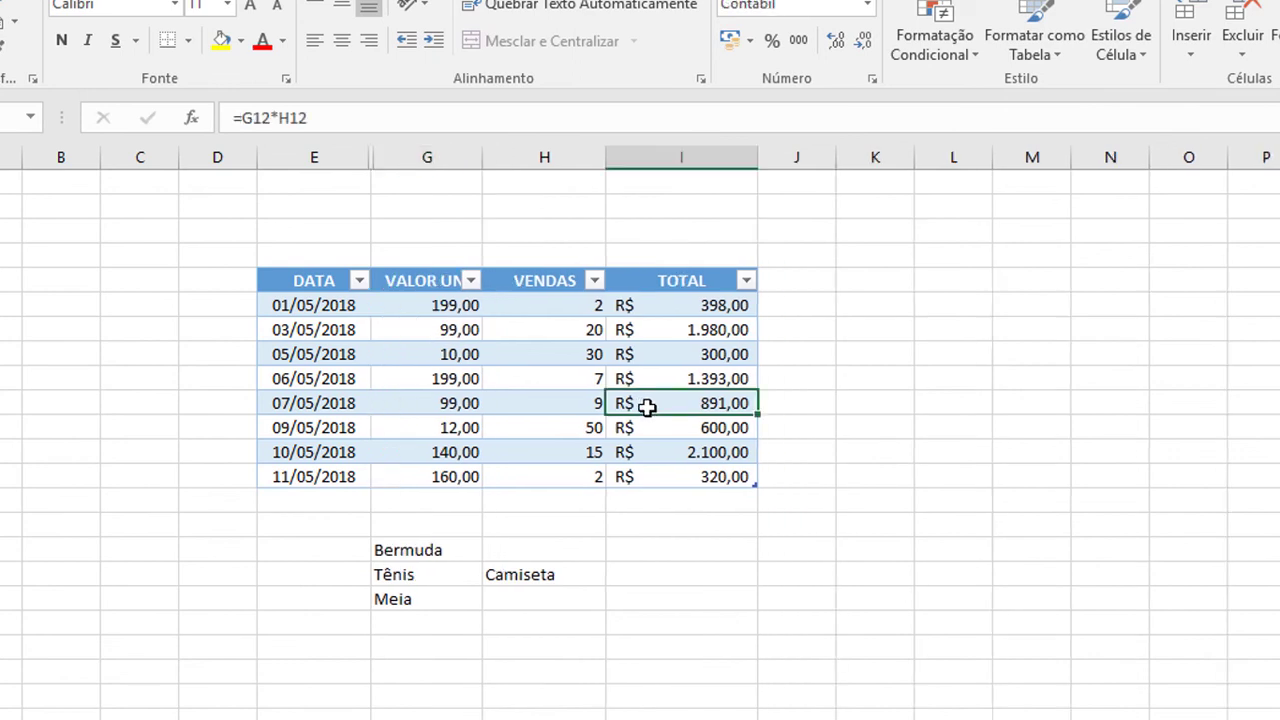
key(ctrl+0)
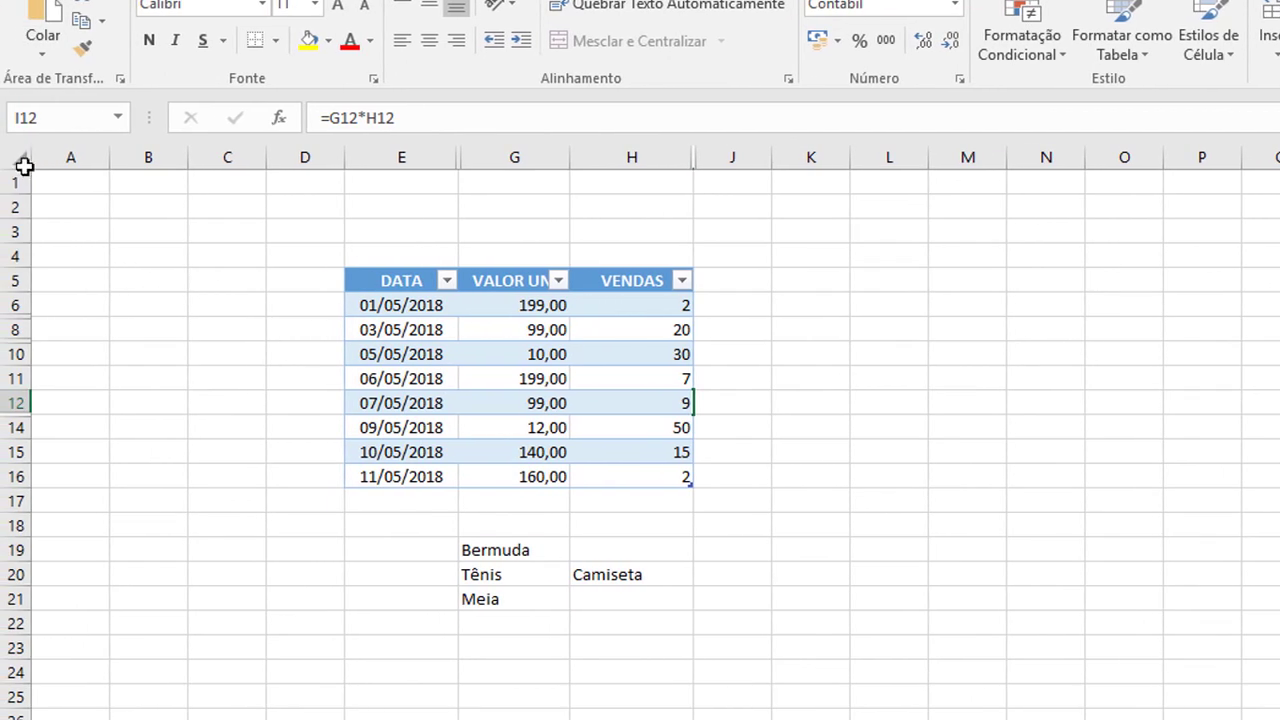
Select the whole worksheet and unhide all of its hidden rows and columns.
click(24, 166)
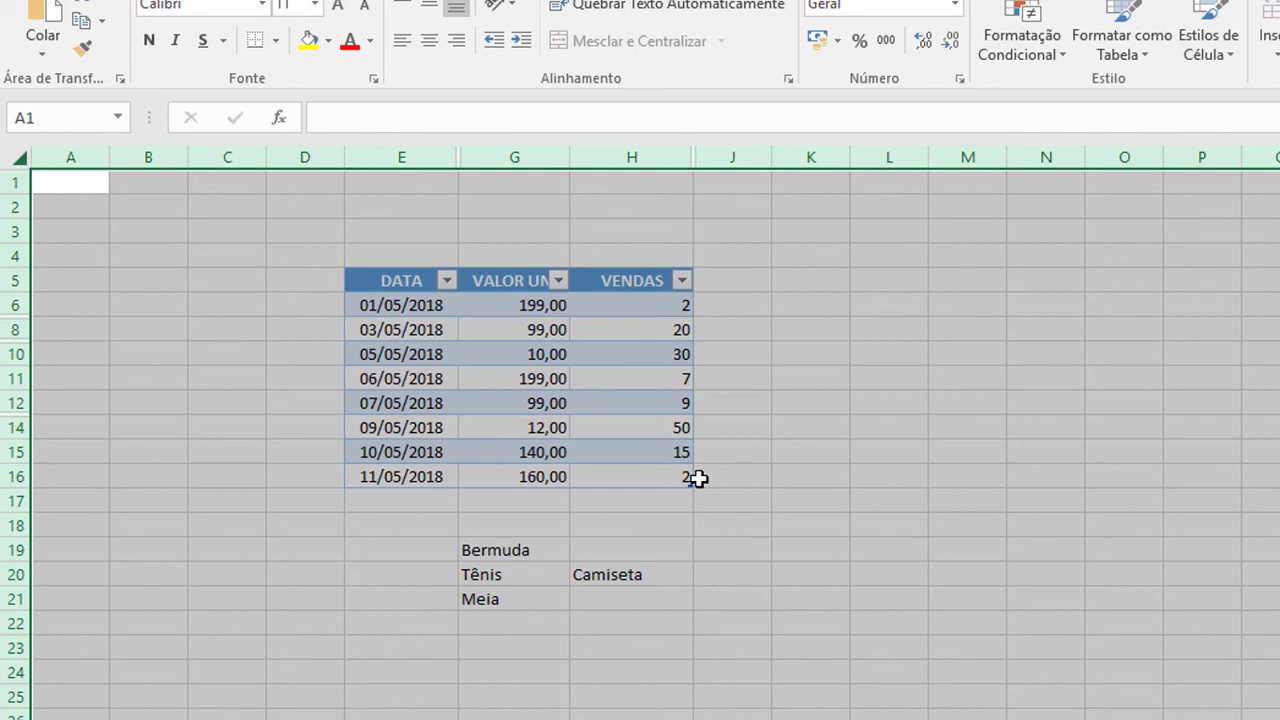
key(ctrl+shift+9)
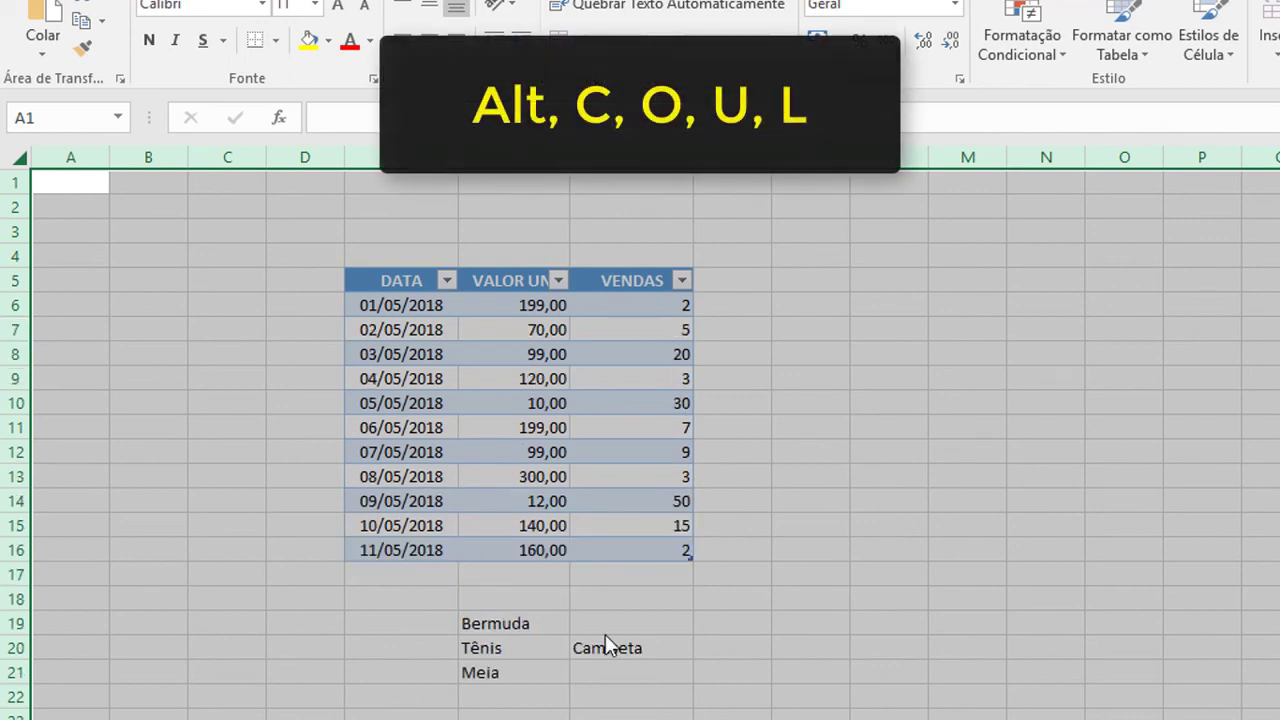
key(alt)
key(c)
key(o)
key(u)
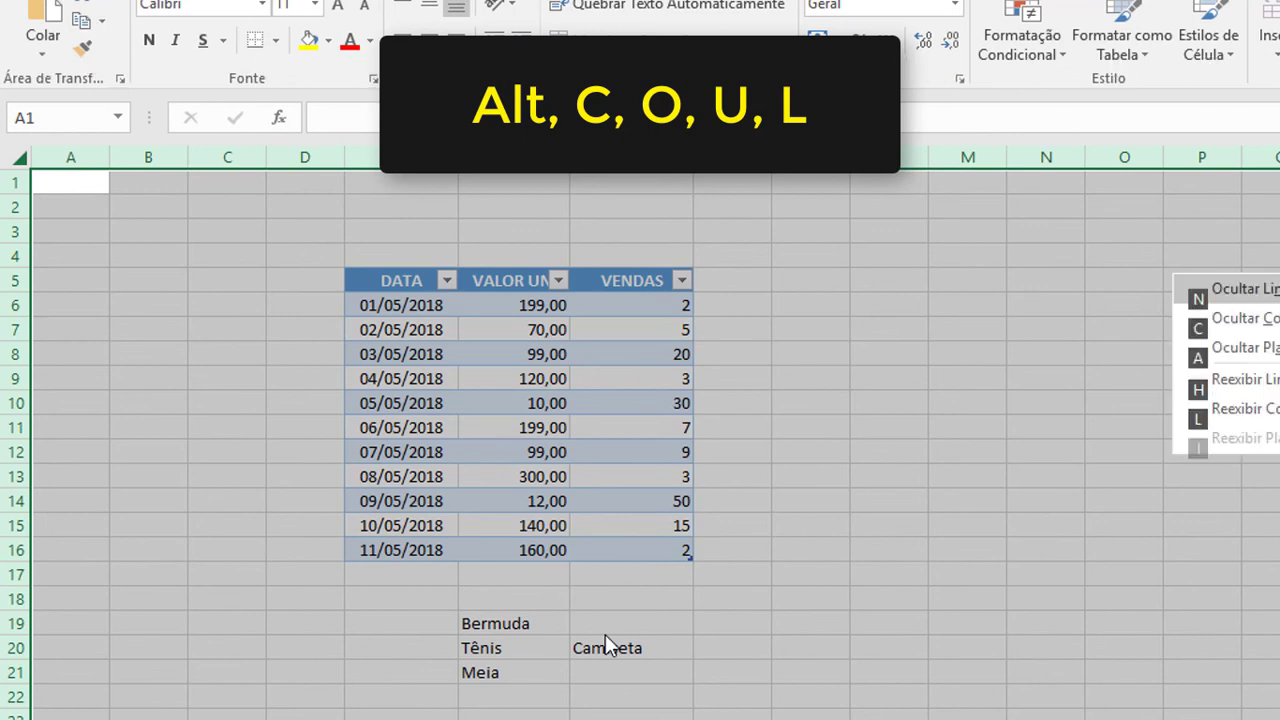
key(l)
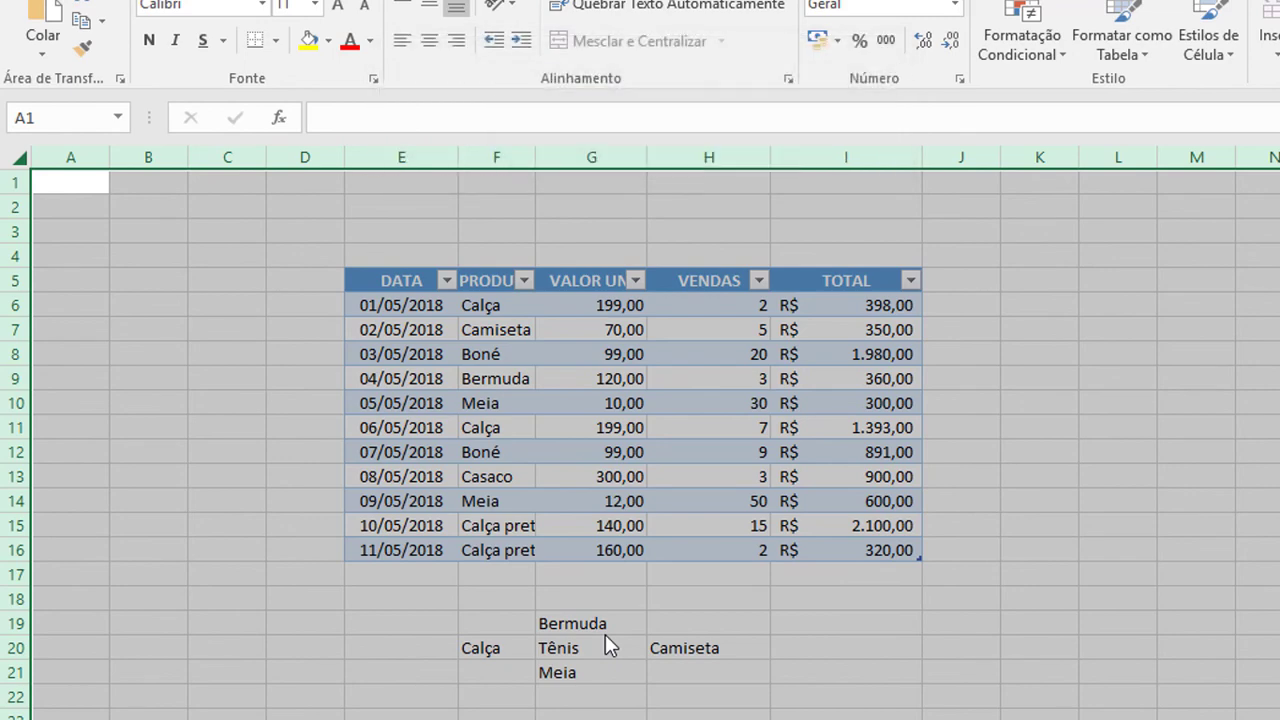
Deselect the worksheet and examine the hide and unhide options among the cell formatting commands.
click(960, 623)
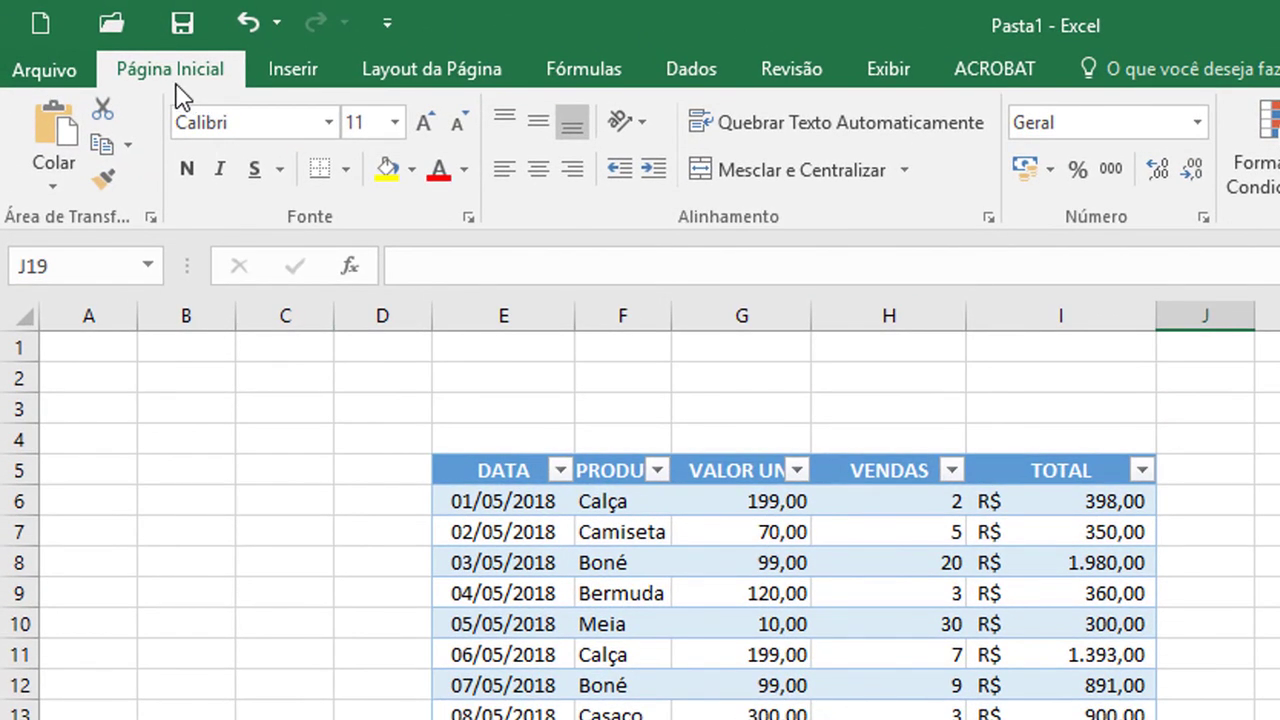
click(937, 172)
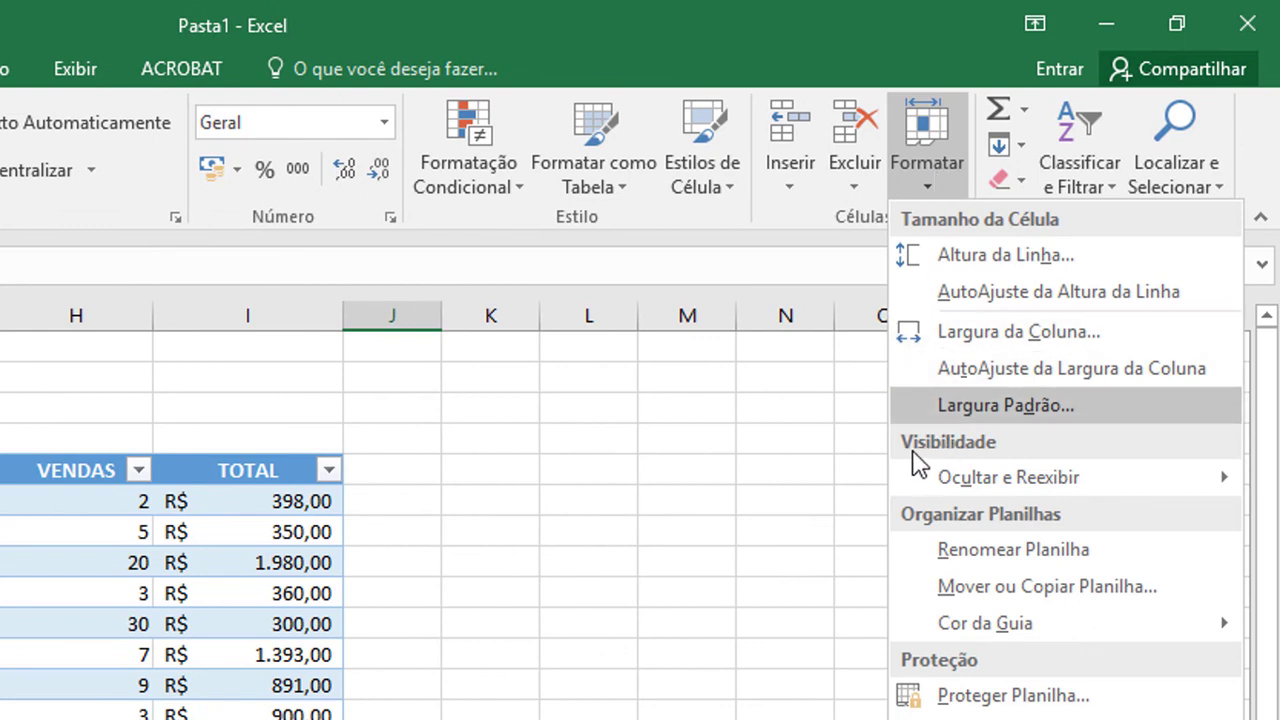
mouse_move(1085, 500)
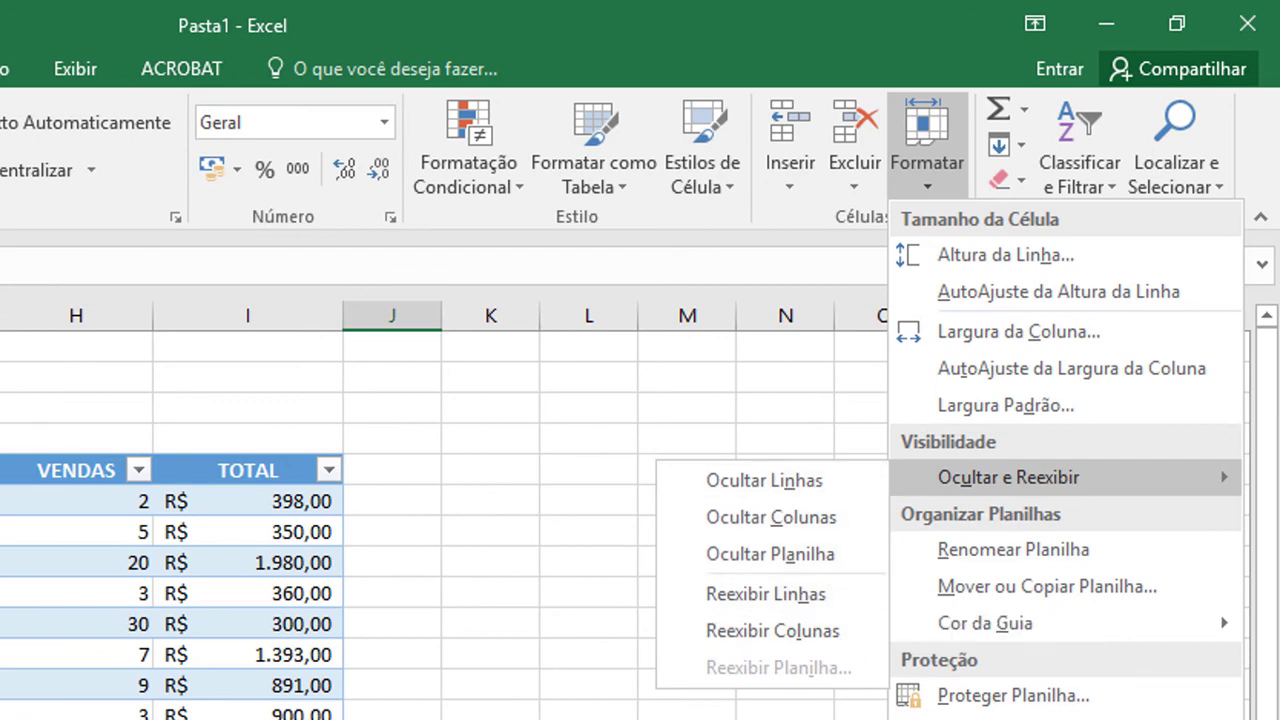
key(Escape)
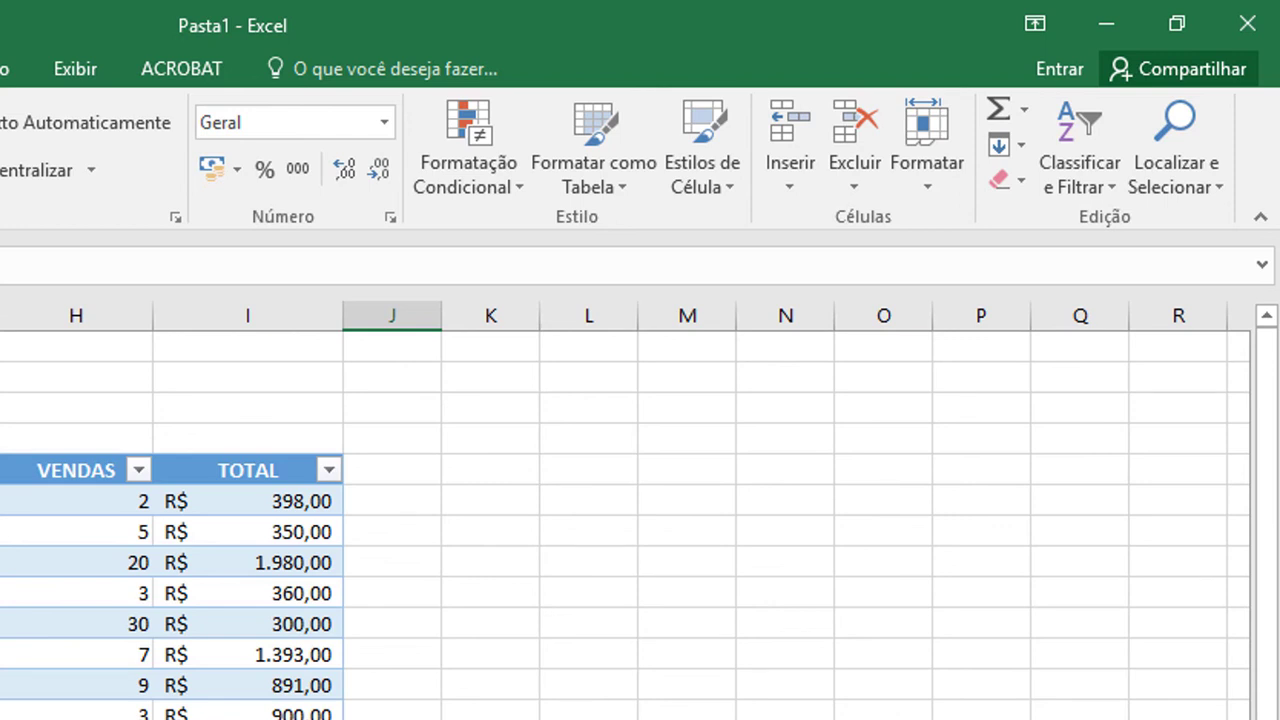